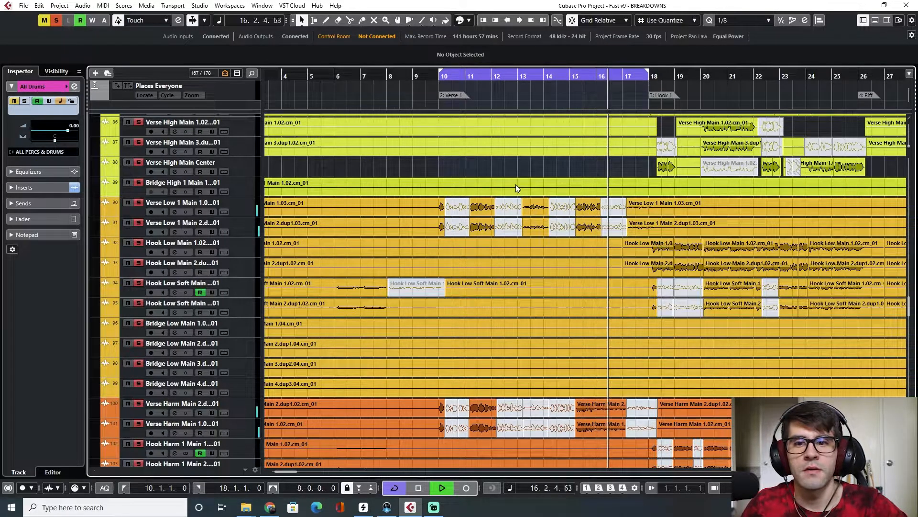
# Step: Turn off cycle playback, stop, and return the playhead to the start of Verse 1 at bar 10
pyautogui.press('/')
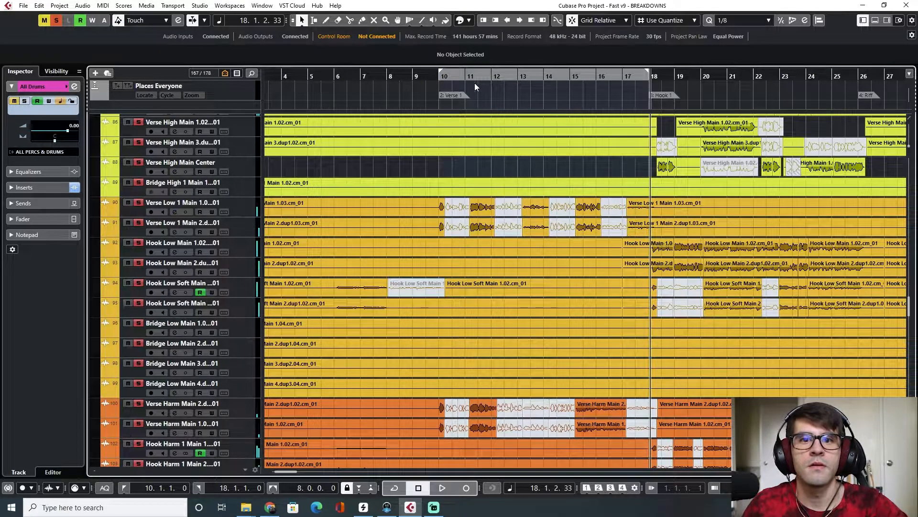
pyautogui.press('space')
pyautogui.click(439, 77)
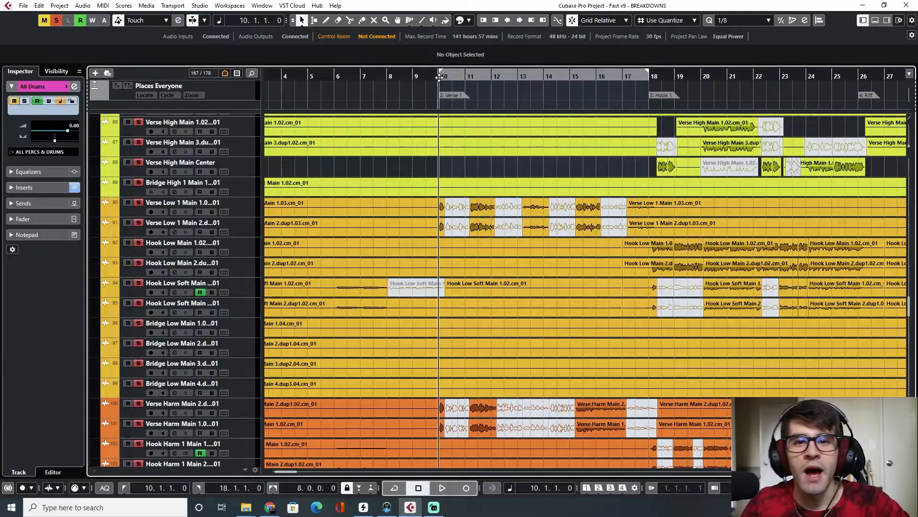
# Step: Unmute the muted clips on both Verse Low 1 tracks throughout Verse 1
pyautogui.click(481, 217)
pyautogui.click(459, 213)
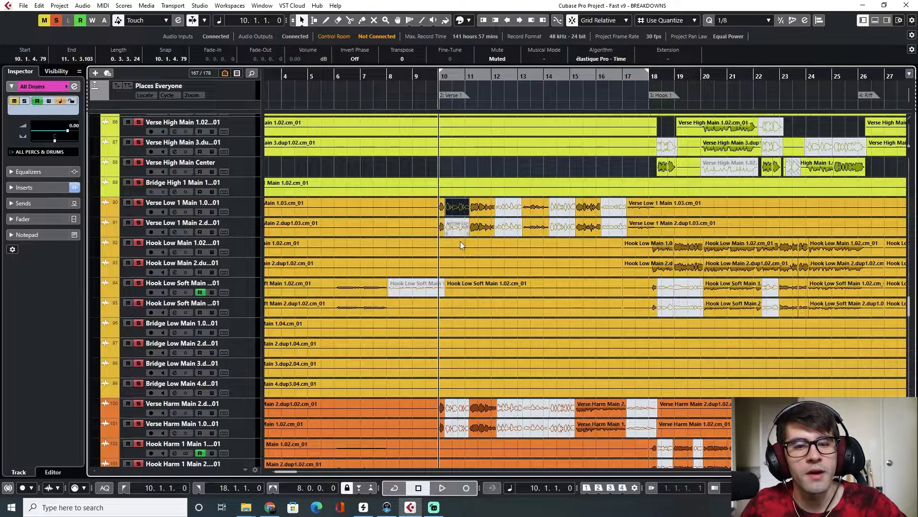
pyautogui.scroll(6, 460, 242)
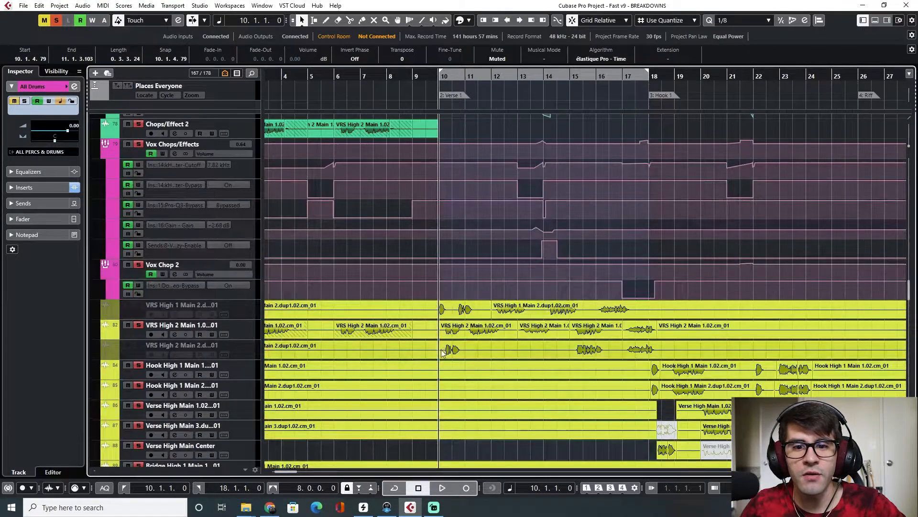
pyautogui.scroll(-2, 457, 313)
pyautogui.scroll(-5, 443, 243)
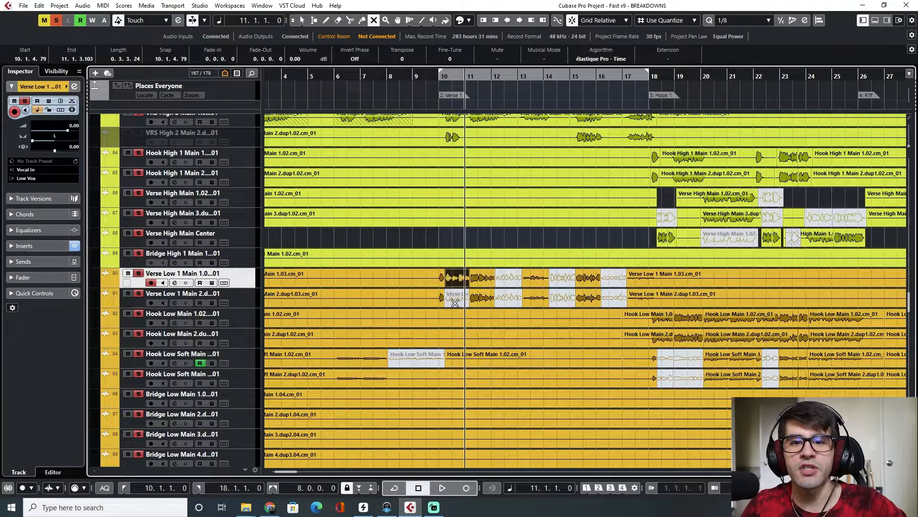
pyautogui.click(557, 282)
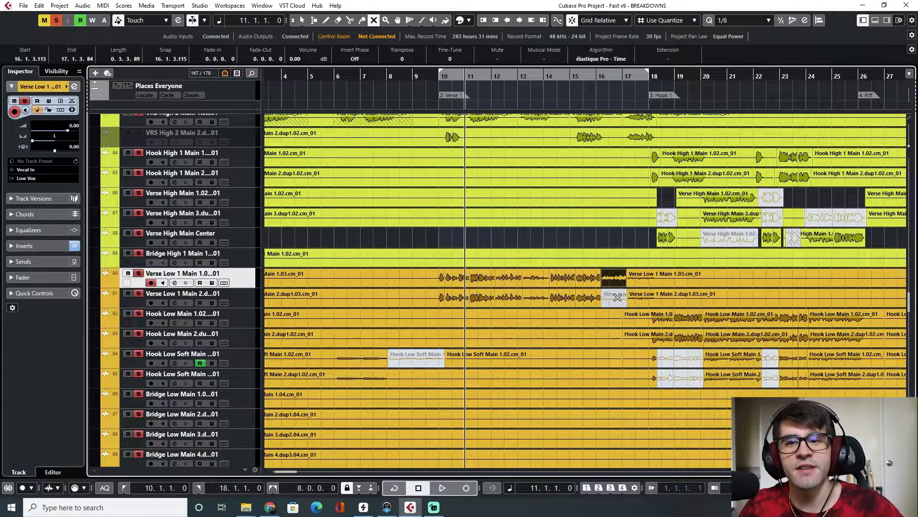
# Step: Play Verse 1 from bar 10 to hear the unmuted low vocals
pyautogui.click(439, 78)
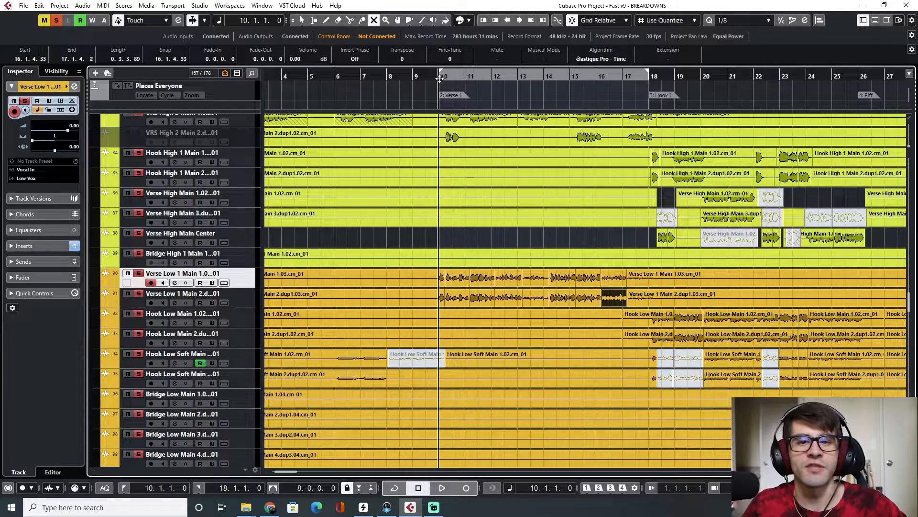
pyautogui.press('space')
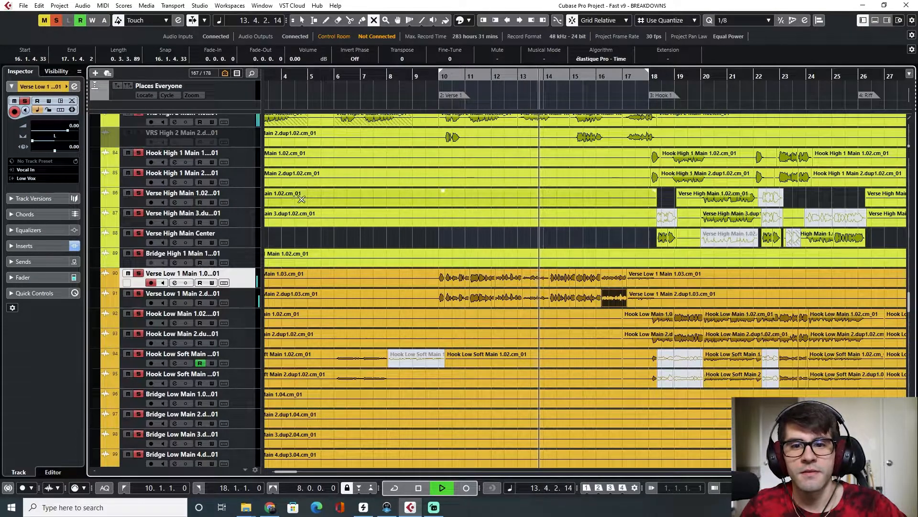
pyautogui.press('space')
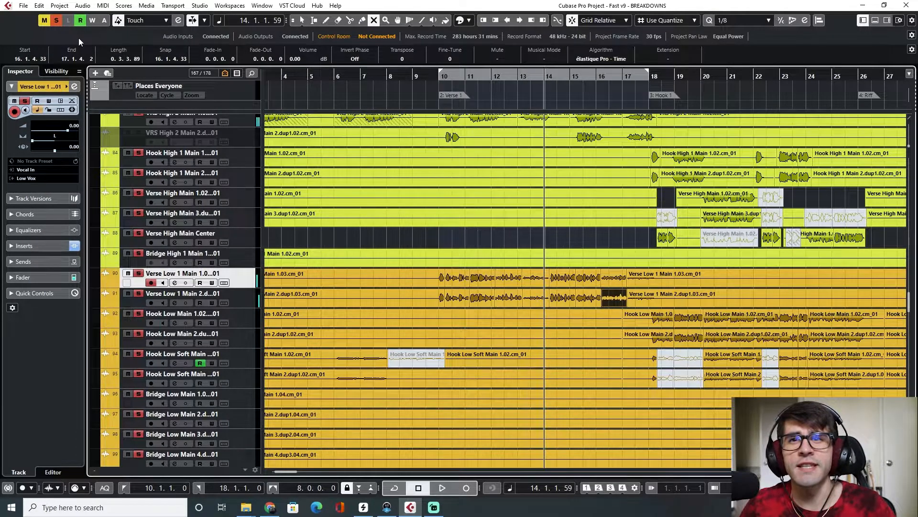
# Step: Undo the unmuting of the Verse Low 1 clips
pyautogui.hotkey('ctrl', 'z')
pyautogui.hotkey('ctrl', 'z')
pyautogui.hotkey('ctrl', 'z')
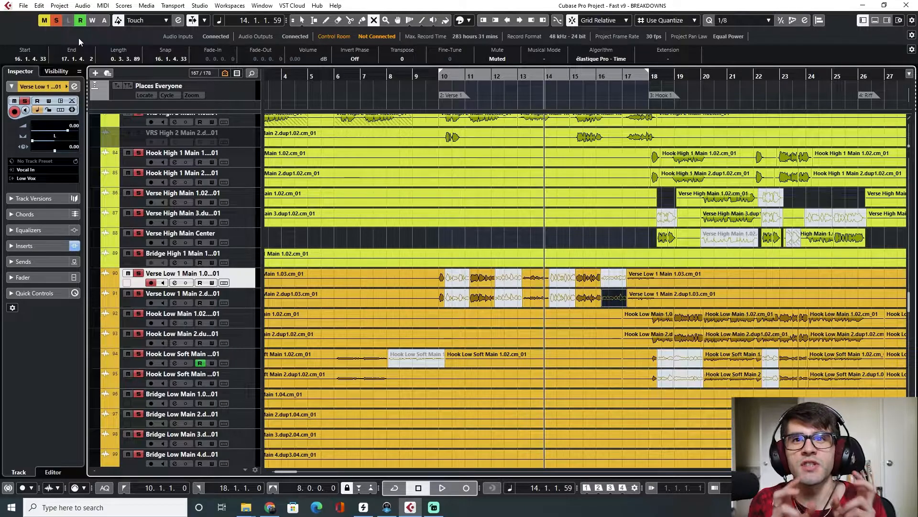
# Step: Play the soloed vocals through Hook 1 from bar 18
pyautogui.click(368, 321)
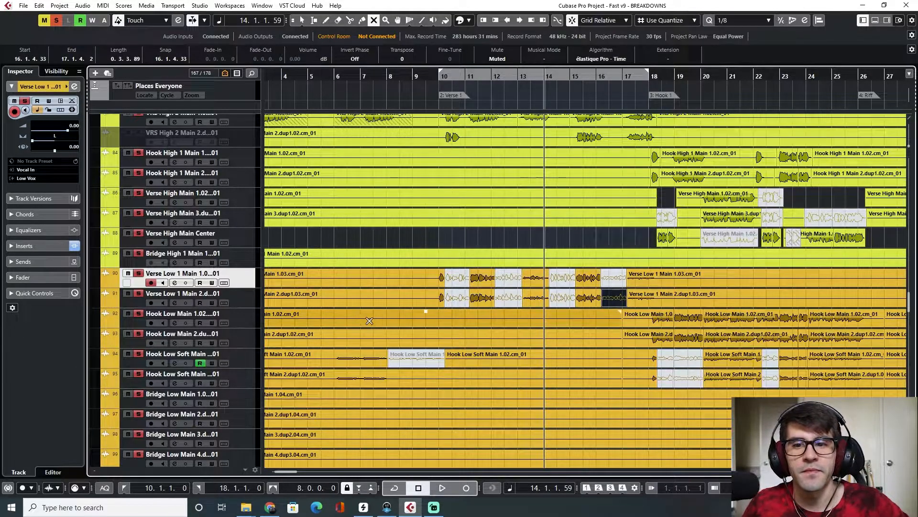
pyautogui.hscroll(3, 367, 320)
pyautogui.click(453, 77)
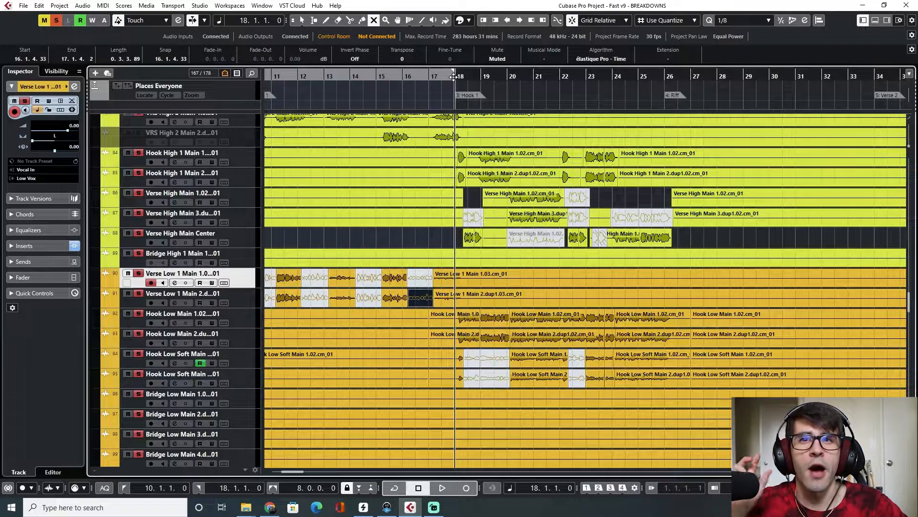
pyautogui.press('space')
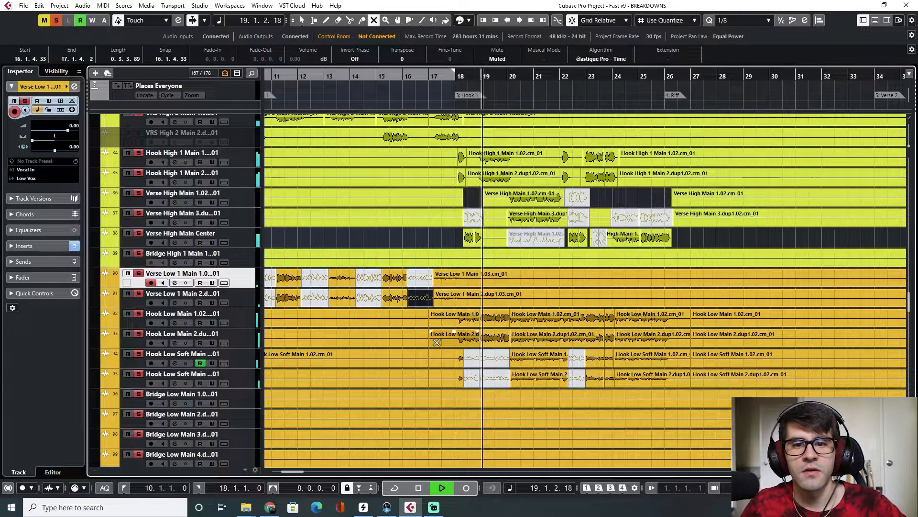
pyautogui.hscroll(1, 496, 359)
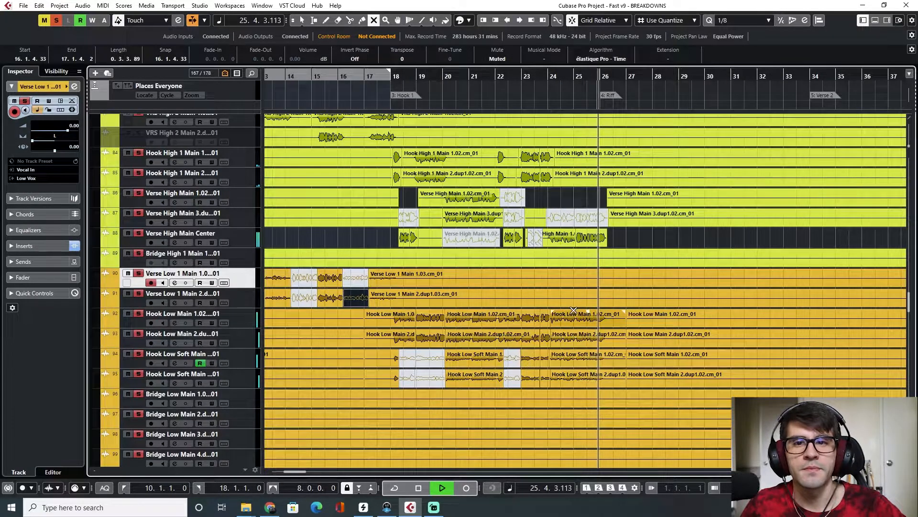
pyautogui.press('space')
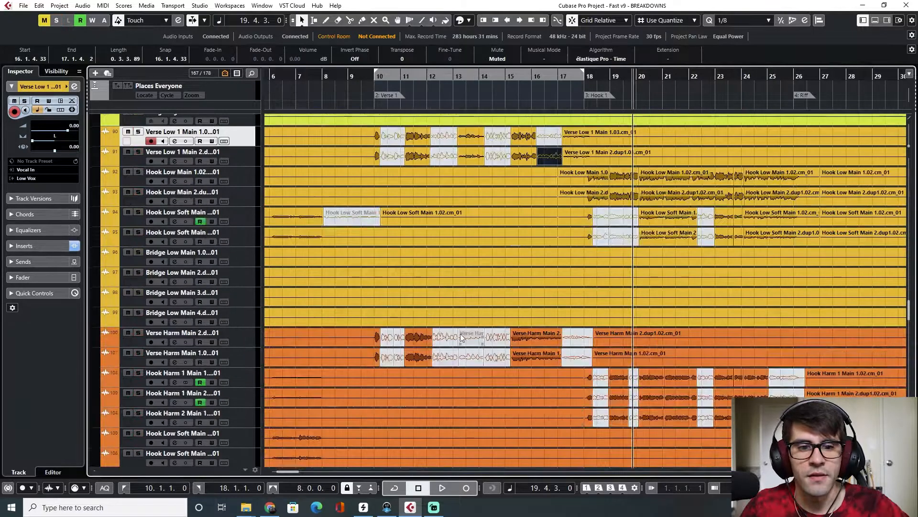
# Step: Play Hook 1 from bar 18 without solo and with auto-scroll enabled, and return the playhead to bar 18
pyautogui.scroll(-2, 641, 297)
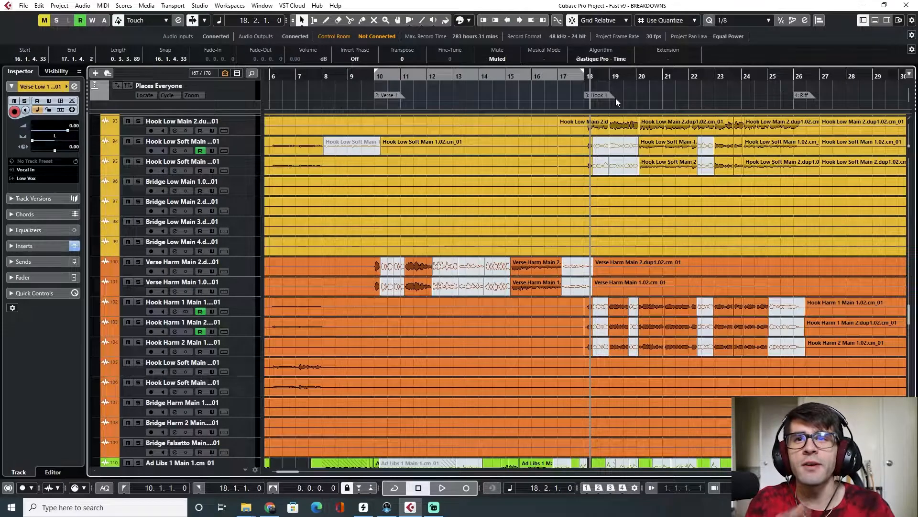
pyautogui.click(583, 74)
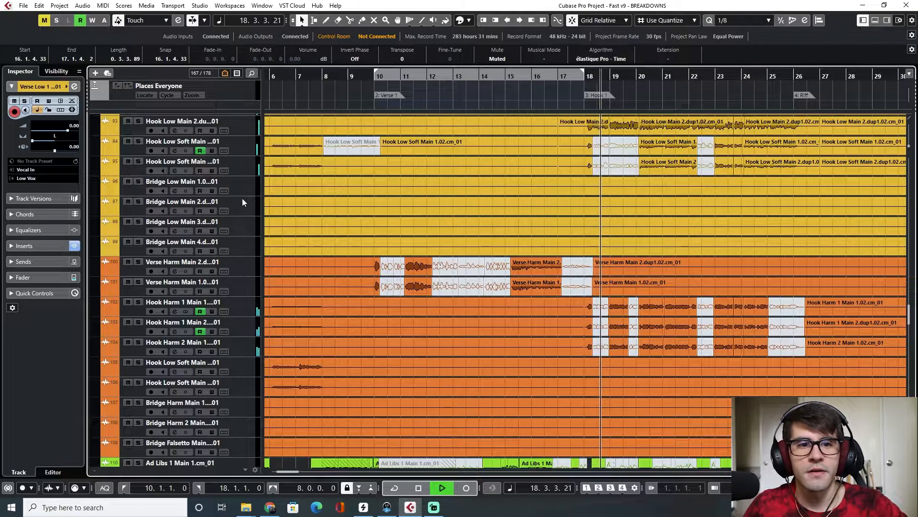
pyautogui.click(192, 20)
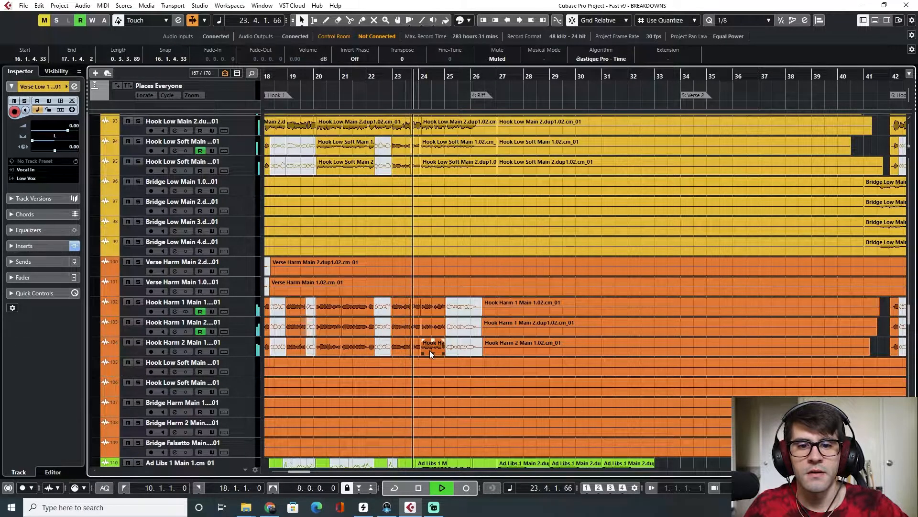
pyautogui.press('space')
pyautogui.hscroll(-5, 352, 329)
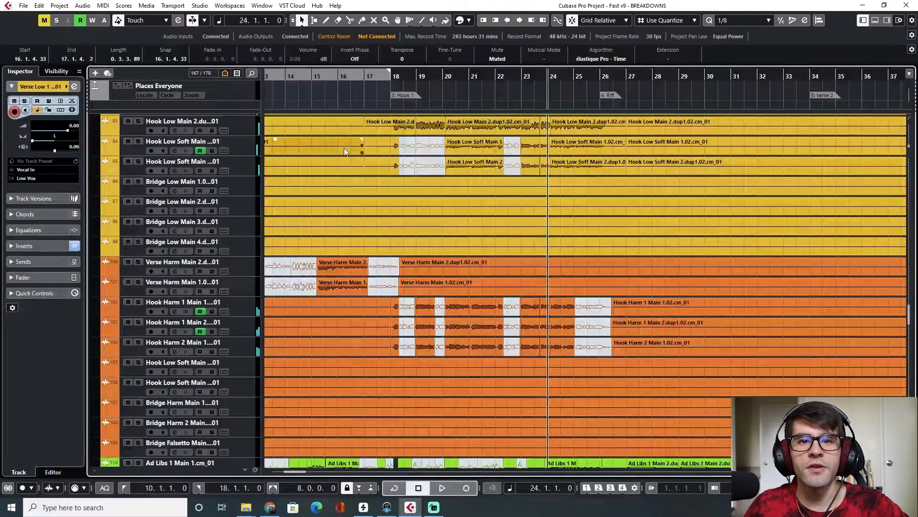
pyautogui.click(392, 76)
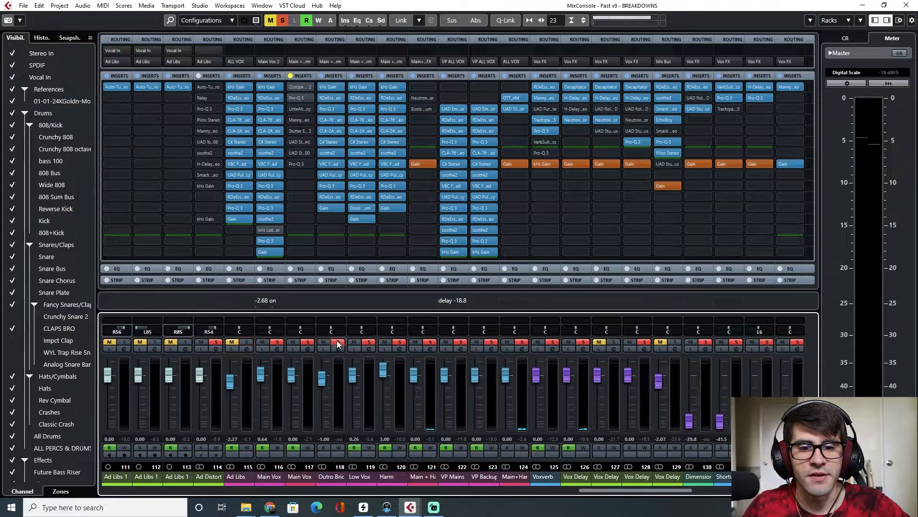
# Step: Solo the Verse High Main 1 and Verse High Main 3 tracks and audition them within the bar 20 to 22 cycle
pyautogui.press('F3')
pyautogui.scroll(3, 494, 333)
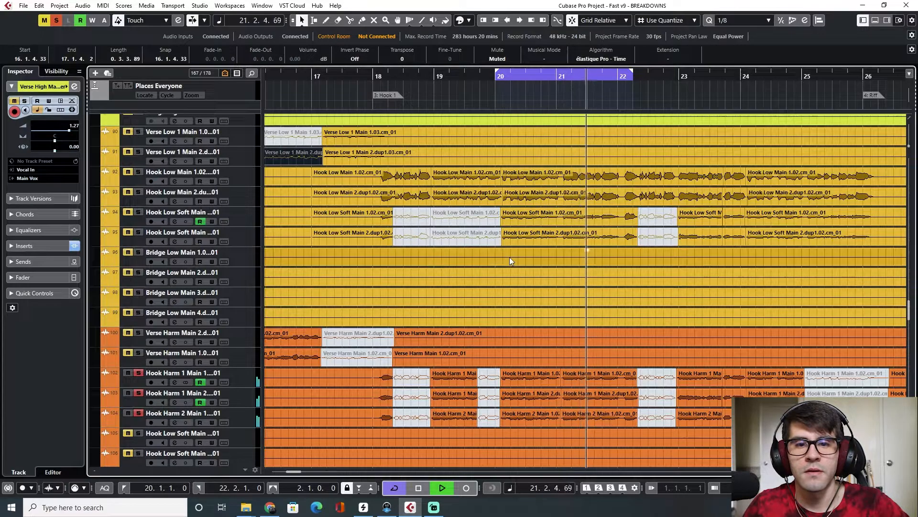
pyautogui.scroll(6, 170, 315)
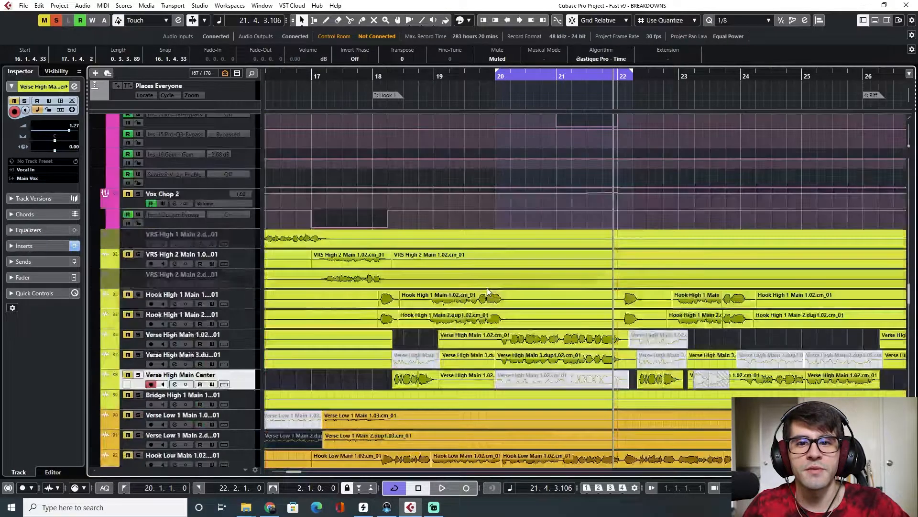
pyautogui.click(139, 335)
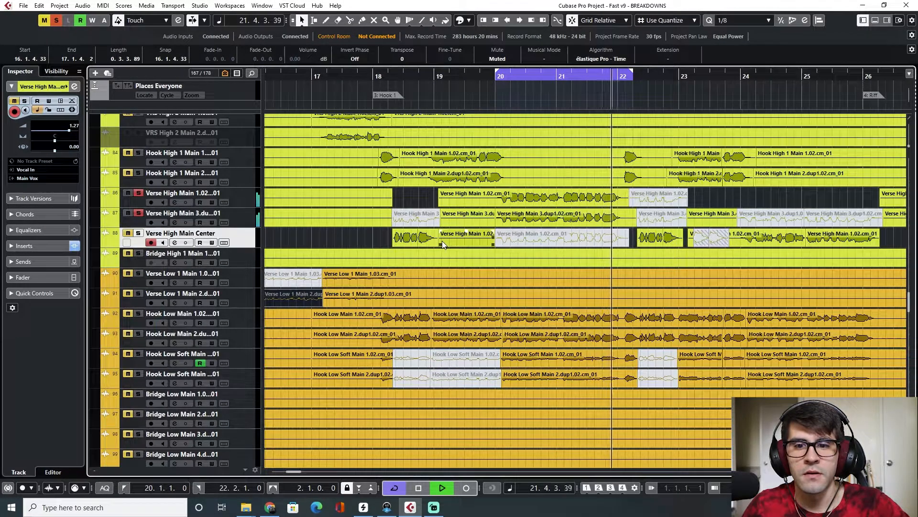
pyautogui.press('space')
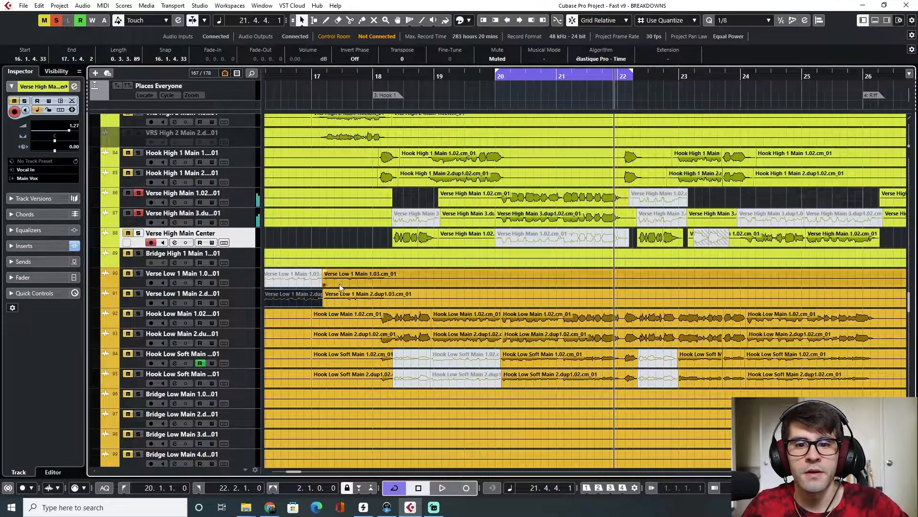
pyautogui.click(139, 194)
pyautogui.click(138, 213)
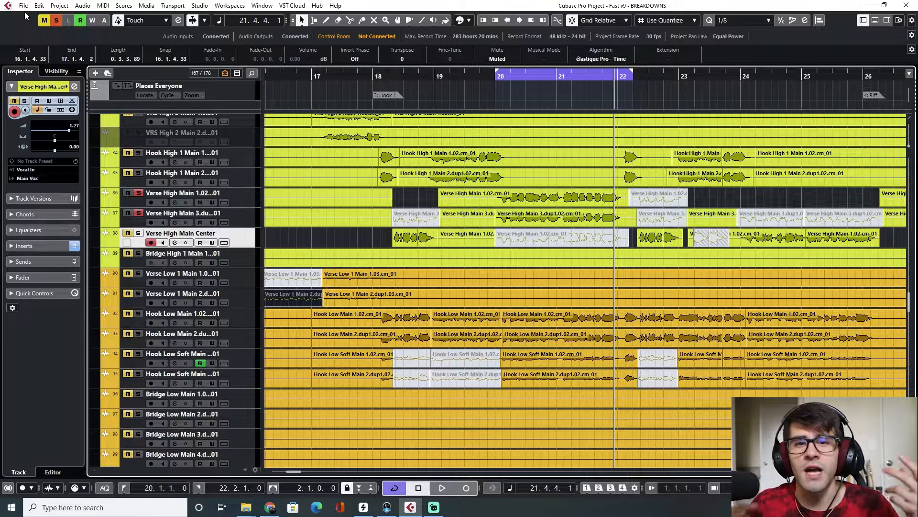
# Step: Add an instrument track that uses Serum_x64
pyautogui.click(96, 73)
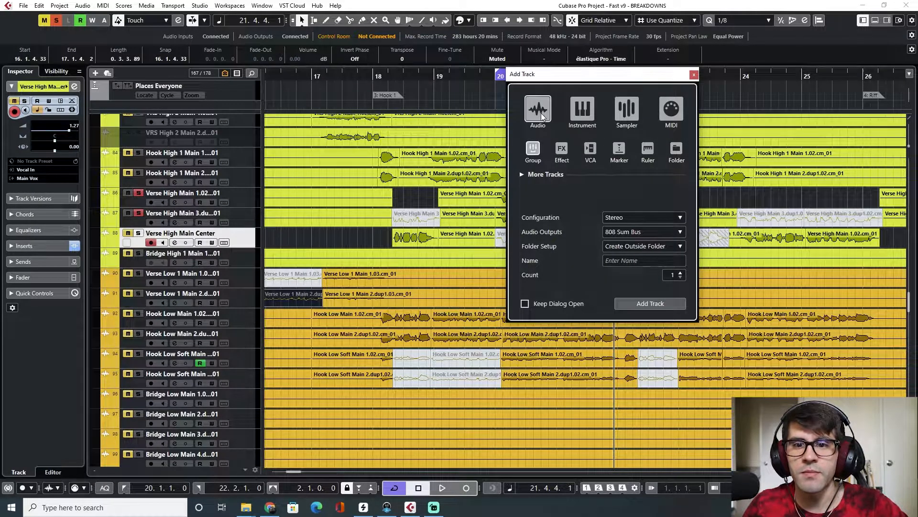
pyautogui.click(580, 103)
pyautogui.click(627, 203)
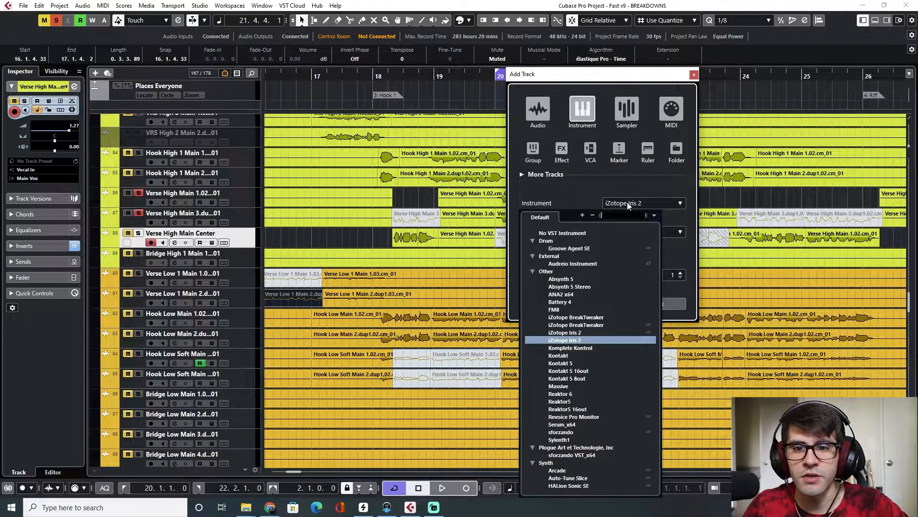
pyautogui.scroll(-6, 569, 411)
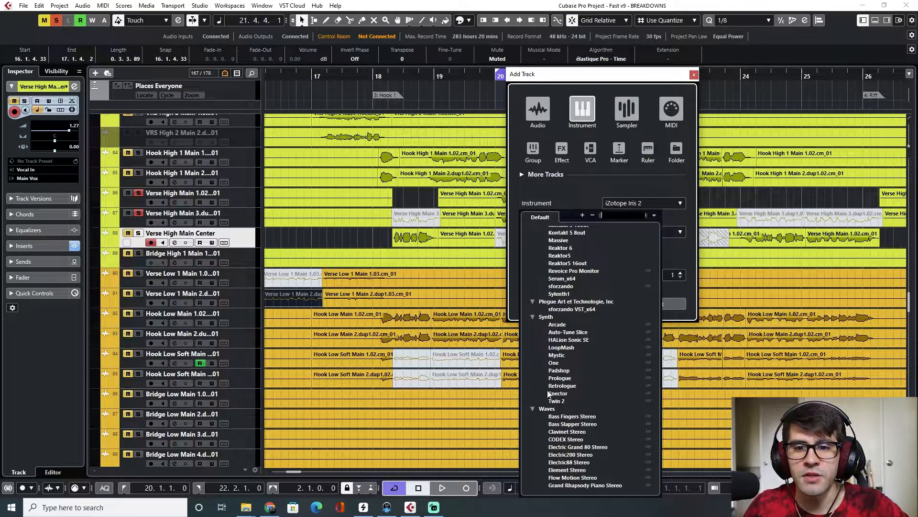
pyautogui.write('seru')
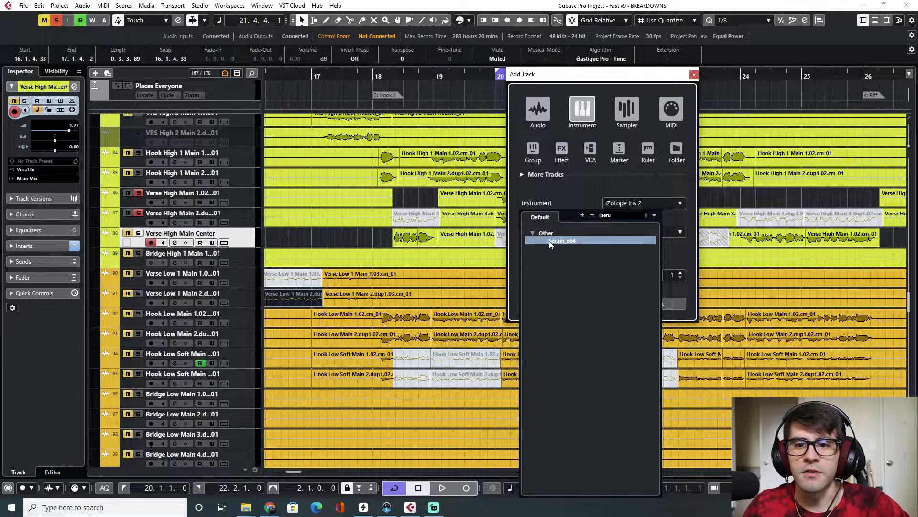
pyautogui.click(550, 240)
pyautogui.click(645, 233)
pyautogui.click(641, 275)
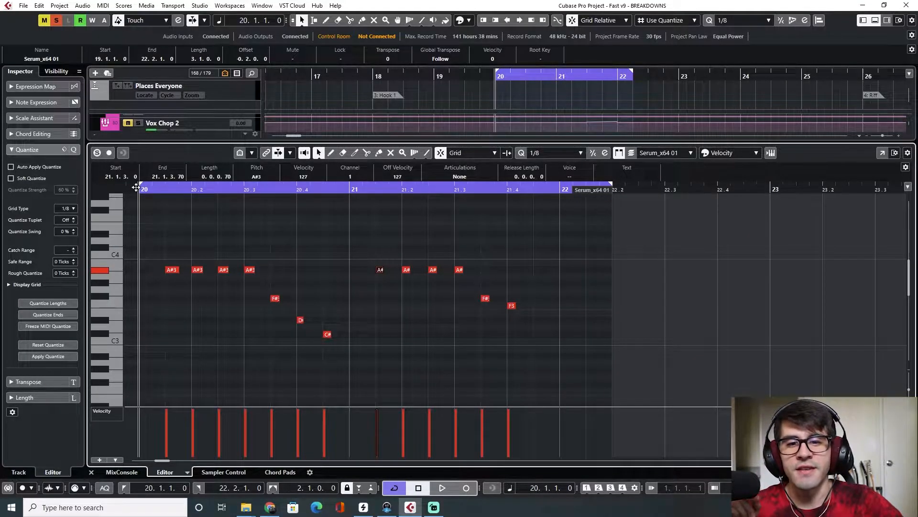
# Step: Audition the Serum_x64 notes from bar 20, soloing the editor to hear the melody together with its harmony
pyautogui.press('space')
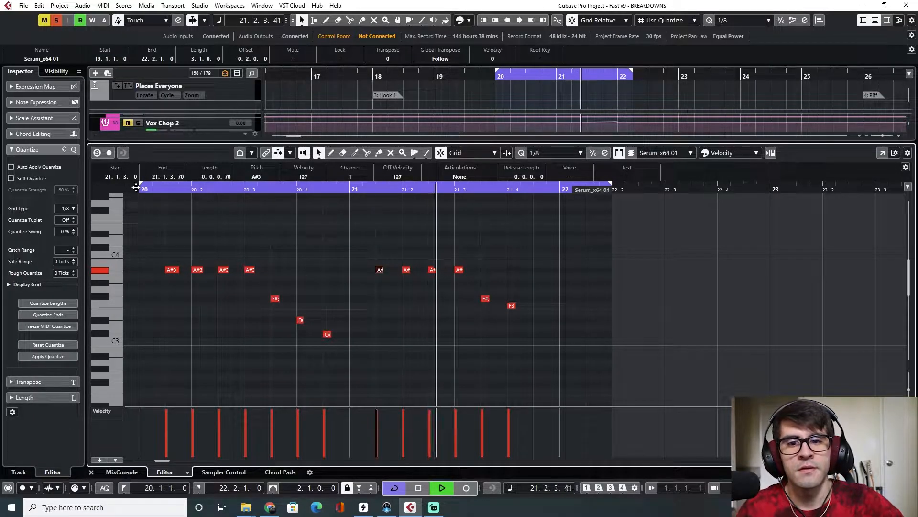
pyautogui.press('space')
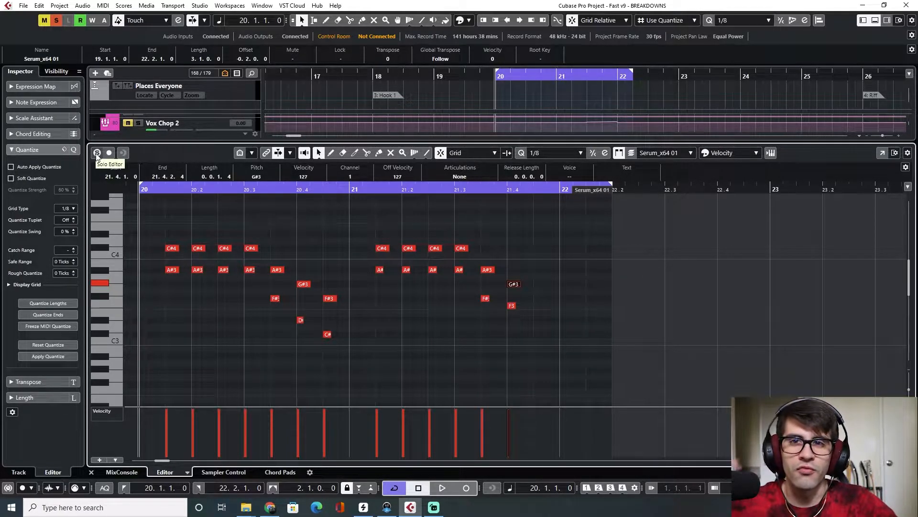
pyautogui.click(96, 153)
pyautogui.press('space')
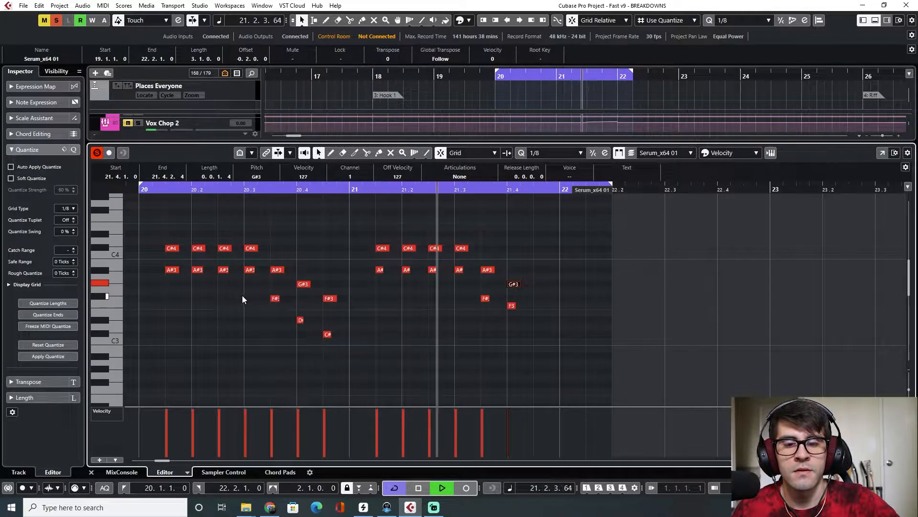
pyautogui.press('space')
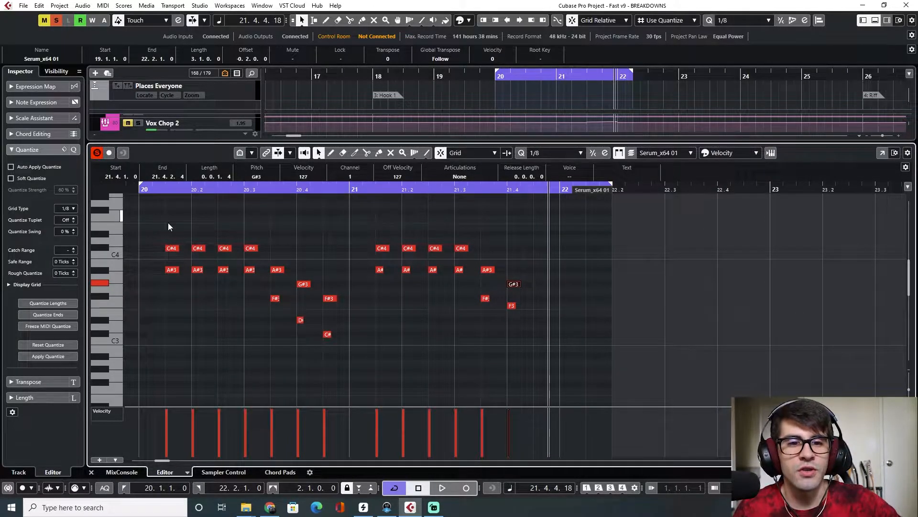
# Step: Mute the upper melody notes (C#4, A#3, G#3 and F#3) in bars 20 and 21 of the Serum_x64 part
pyautogui.press('7')
pyautogui.moveTo(167, 223); pyautogui.dragTo(344, 283)
pyautogui.click(329, 297)
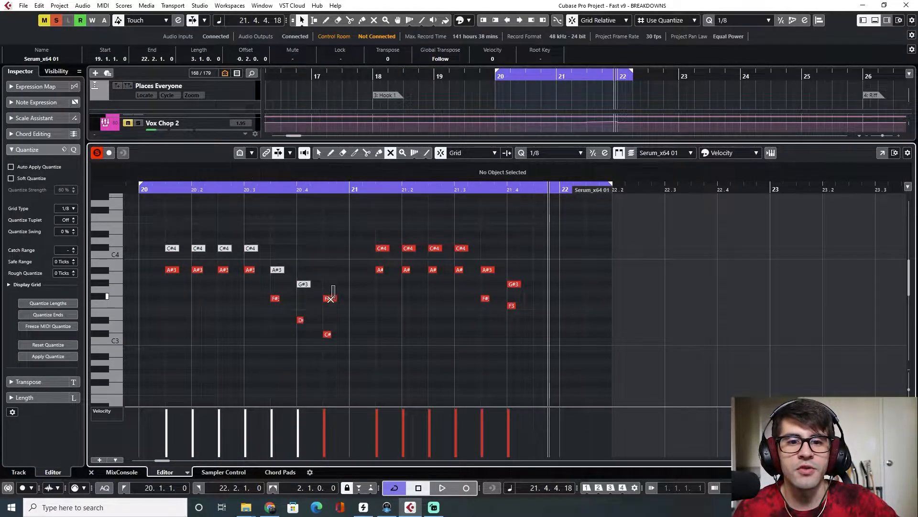
pyautogui.moveTo(352, 227); pyautogui.dragTo(530, 286)
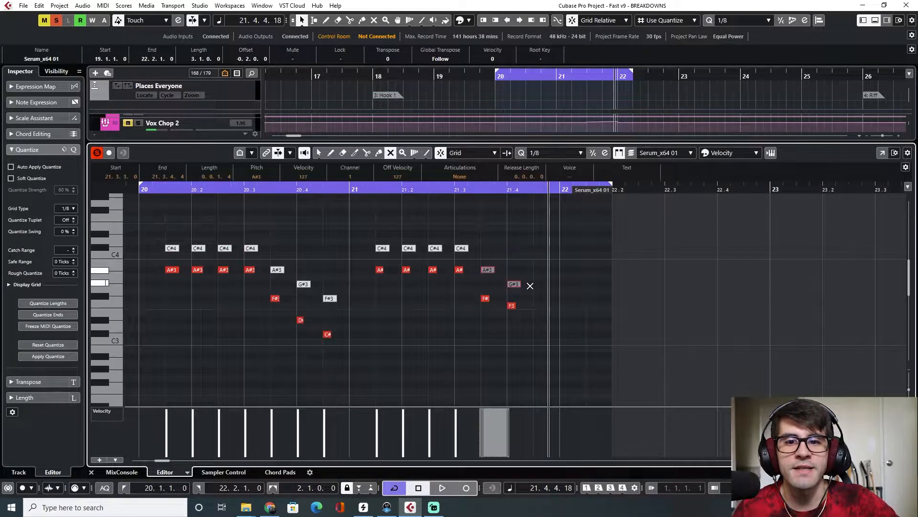
pyautogui.click(310, 234)
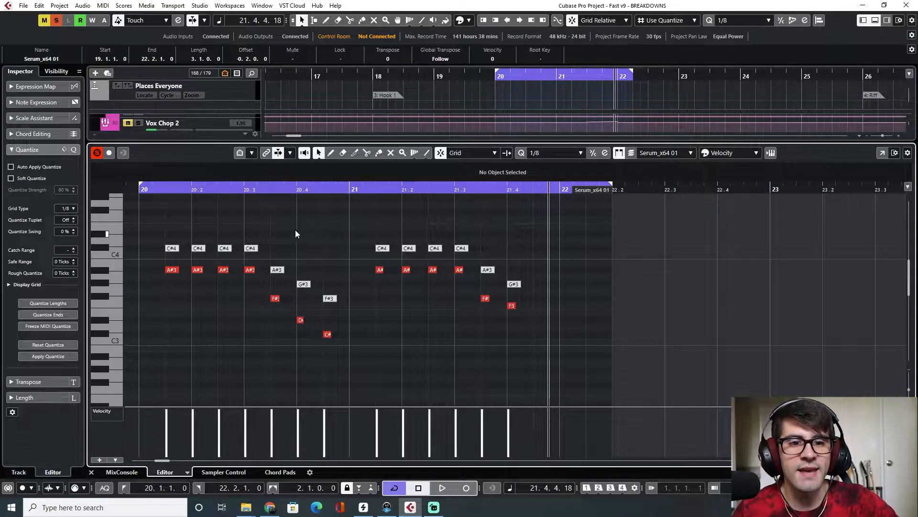
# Step: Audition the remaining lower harmony notes of the Serum_x64 part from bar 20
pyautogui.click(142, 189)
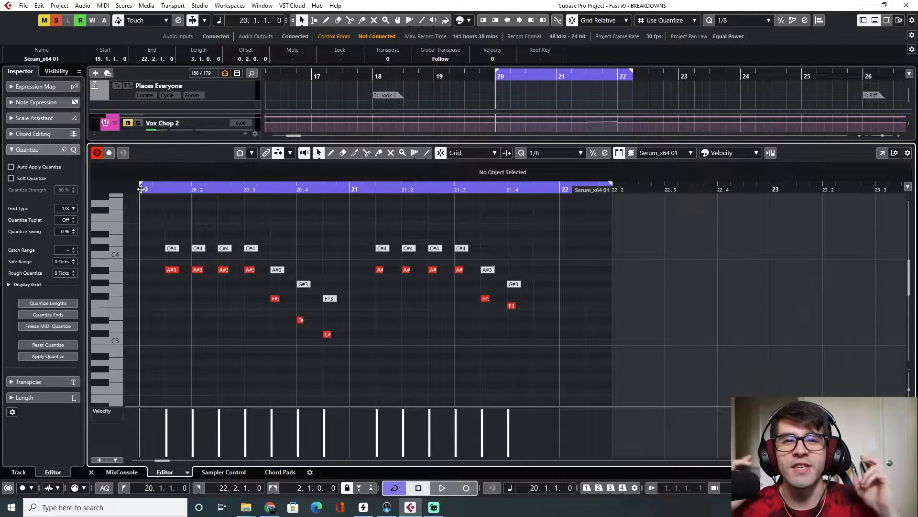
pyautogui.press('space')
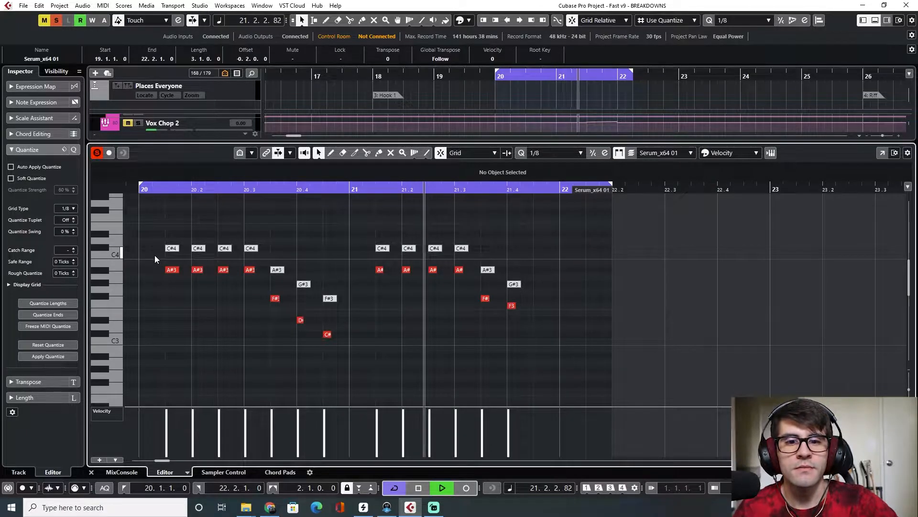
pyautogui.press('space')
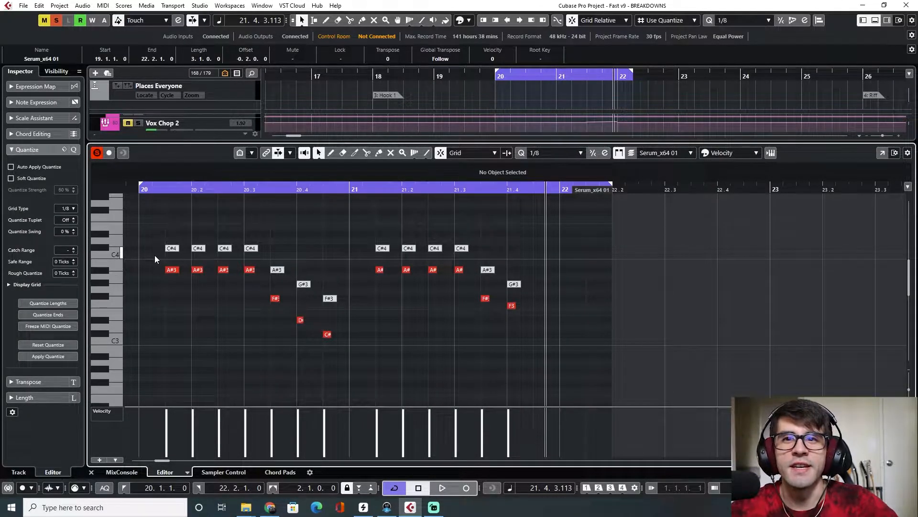
# Step: Close the note editor, set the cycle range over Verse 1 from bar 10 to bar 18, and place the playhead at bar 10
pyautogui.click(91, 472)
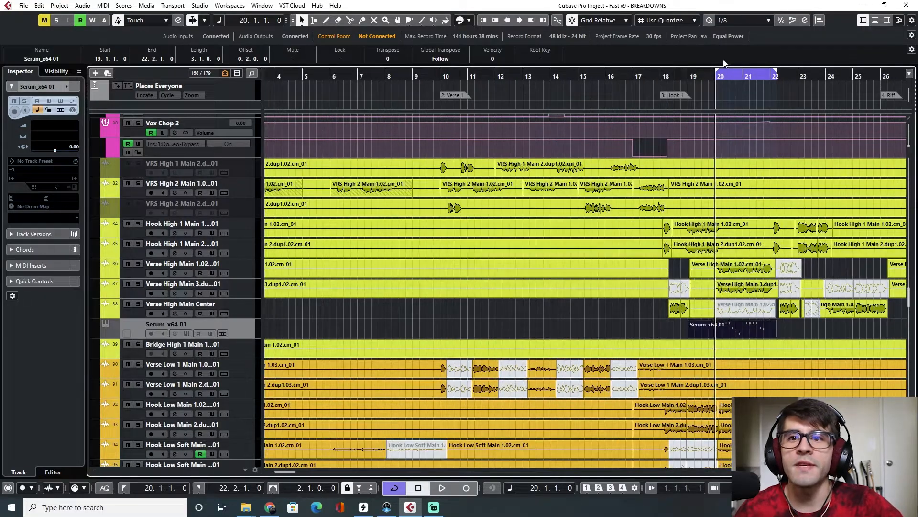
pyautogui.moveTo(716, 75); pyautogui.dragTo(443, 73)
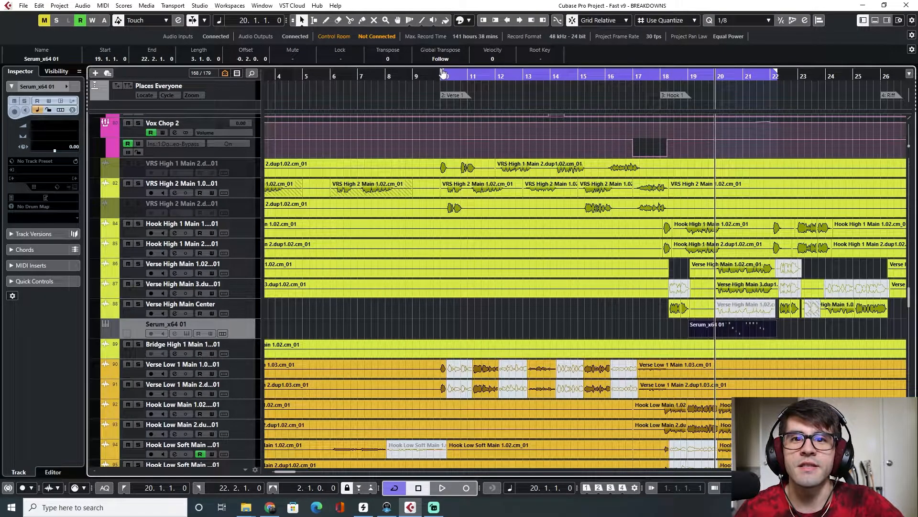
pyautogui.moveTo(774, 74); pyautogui.dragTo(663, 78)
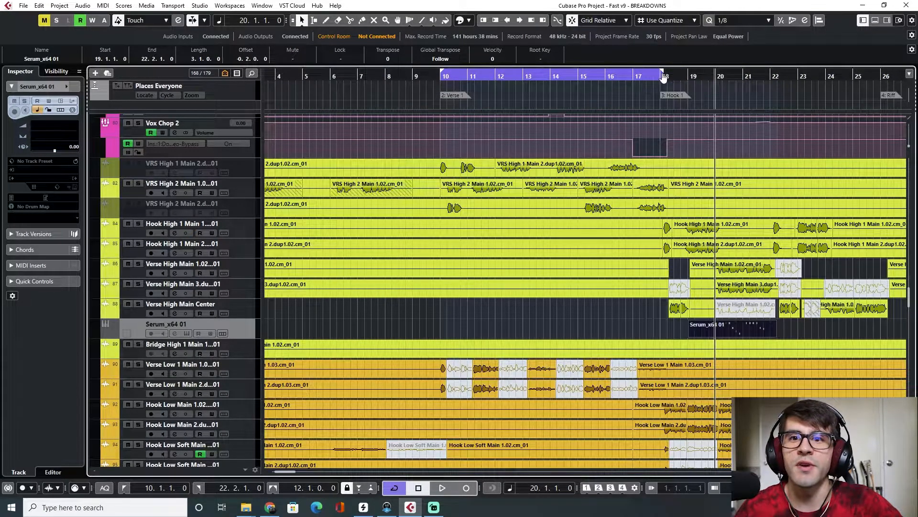
pyautogui.click(440, 78)
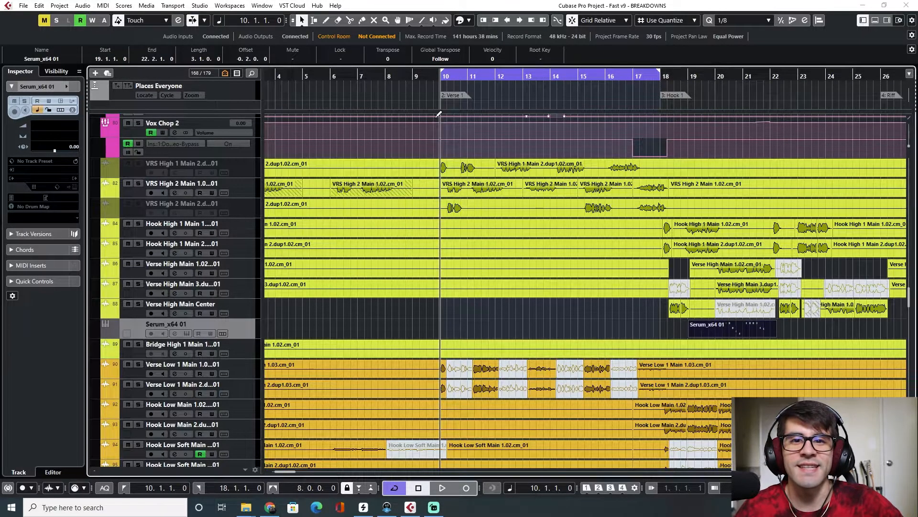
# Step: Open the Auto-Tune Pro insert on VRS High 2 Main from the mixer and audition Verse 1, returning to the arrangement
pyautogui.press('F3')
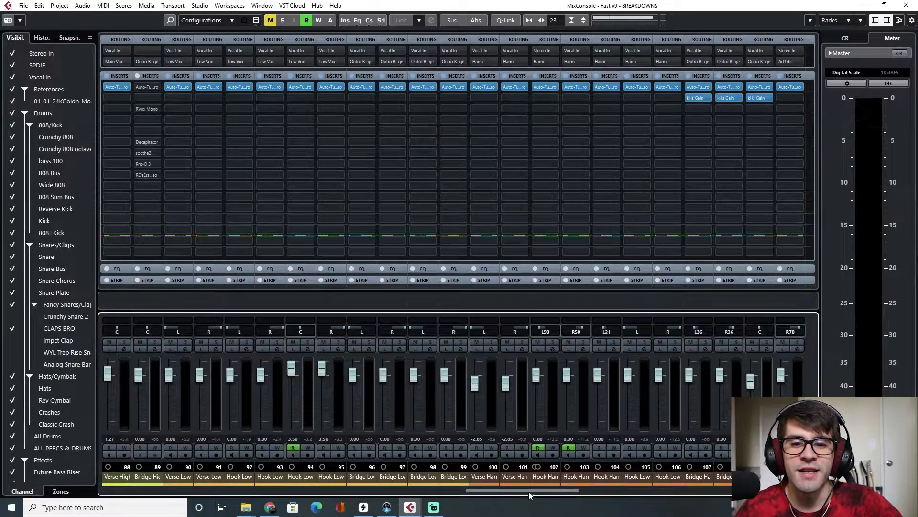
pyautogui.moveTo(526, 493); pyautogui.dragTo(484, 476)
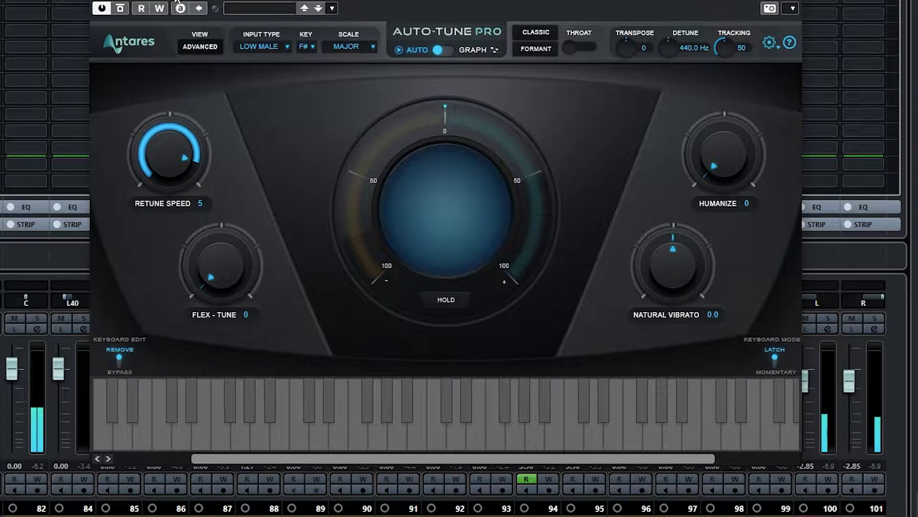
pyautogui.press('space')
pyautogui.press('F3')
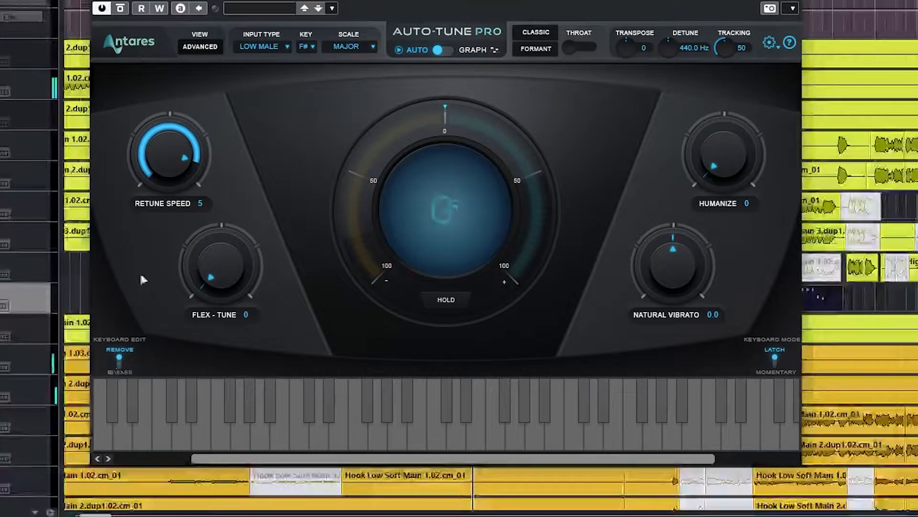
# Step: Move the Auto-Tune Pro window aside, shorten the cycle range to 13.1.1.0 through 14.1.3.24, and solo VRS High 2 Main
pyautogui.moveTo(465, 118); pyautogui.dragTo(615, 185)
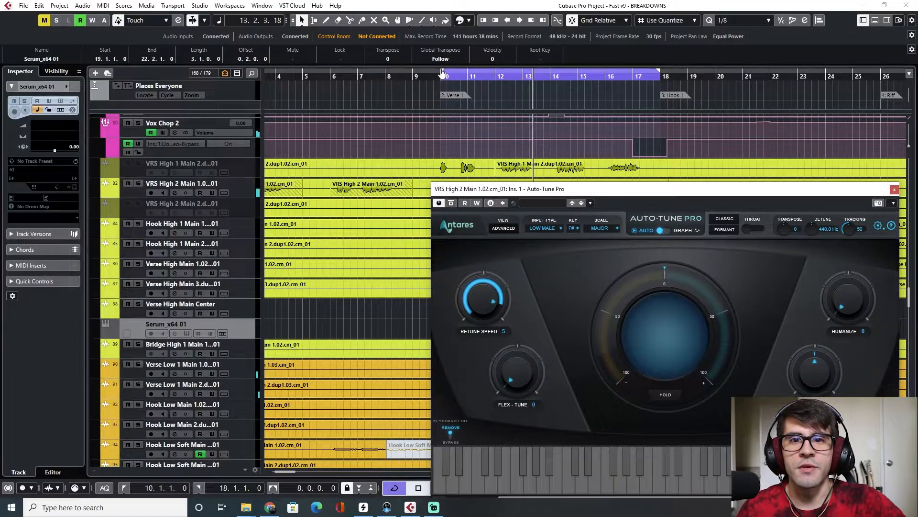
pyautogui.moveTo(441, 74); pyautogui.dragTo(511, 76)
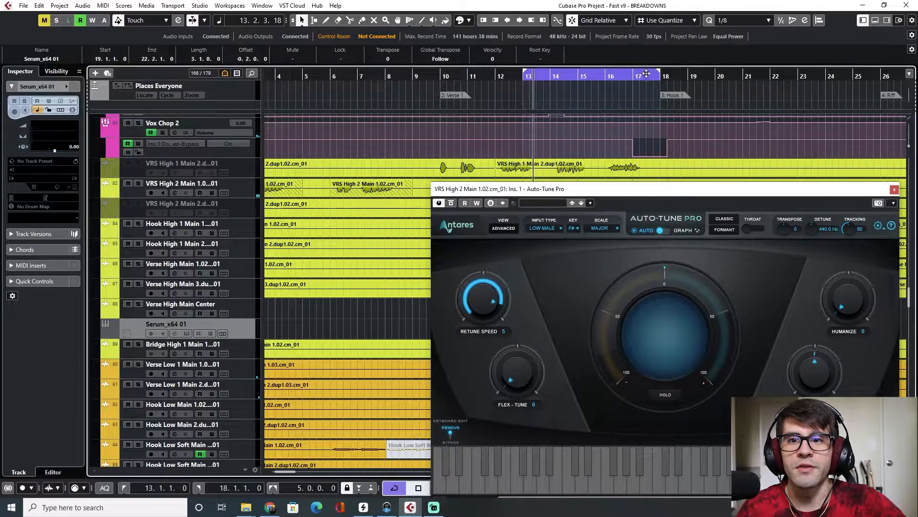
pyautogui.moveTo(662, 73); pyautogui.dragTo(535, 78)
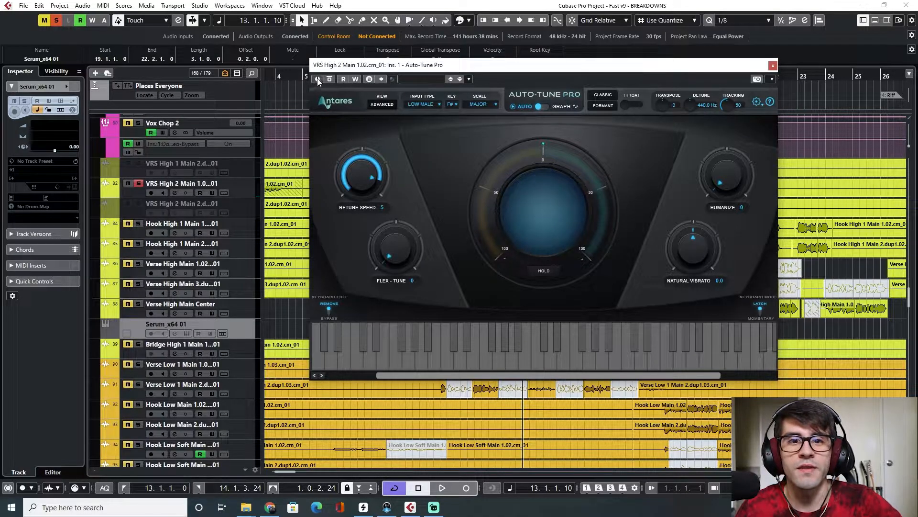
# Step: Audition VRS High 2 Main with the Auto-Tune Pro retune speed at 46, 5 and 0, and restore it to 5
pyautogui.moveTo(353, 191); pyautogui.dragTo(353, 181)
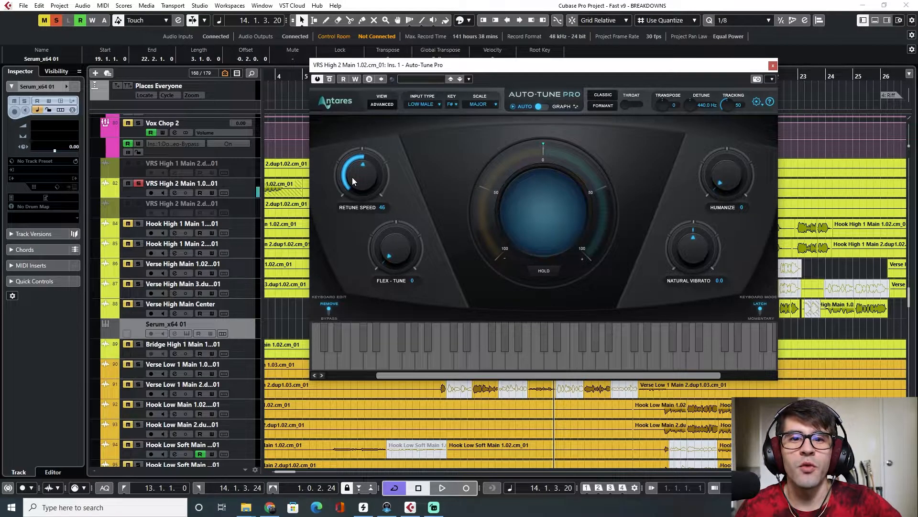
pyautogui.moveTo(352, 177); pyautogui.dragTo(351, 142)
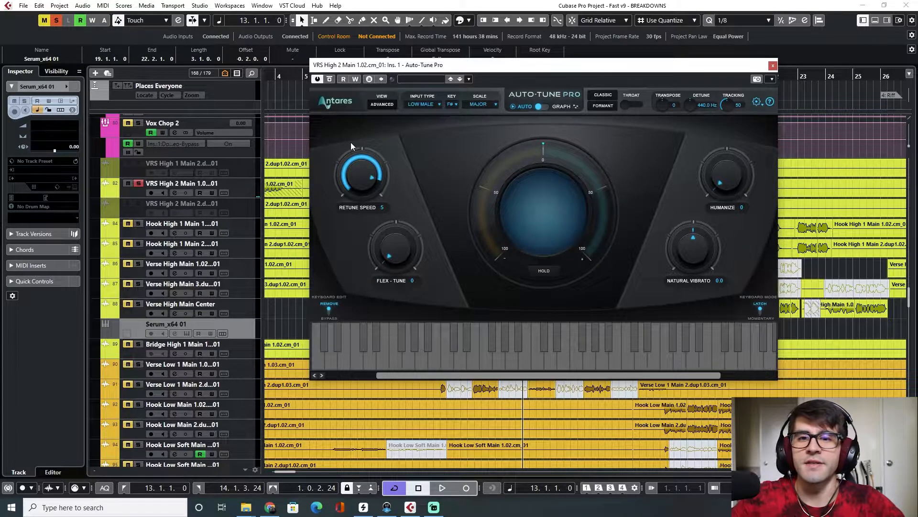
pyautogui.press('space')
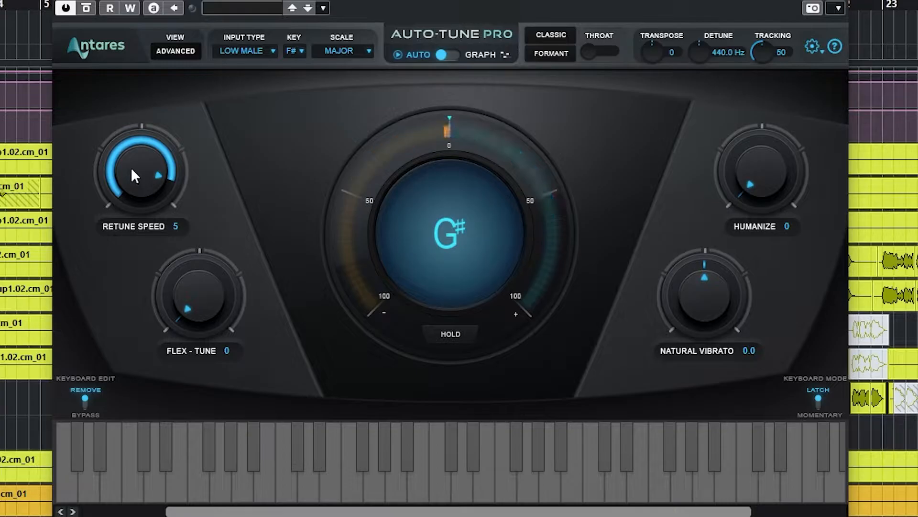
pyautogui.moveTo(131, 167); pyautogui.dragTo(143, 70)
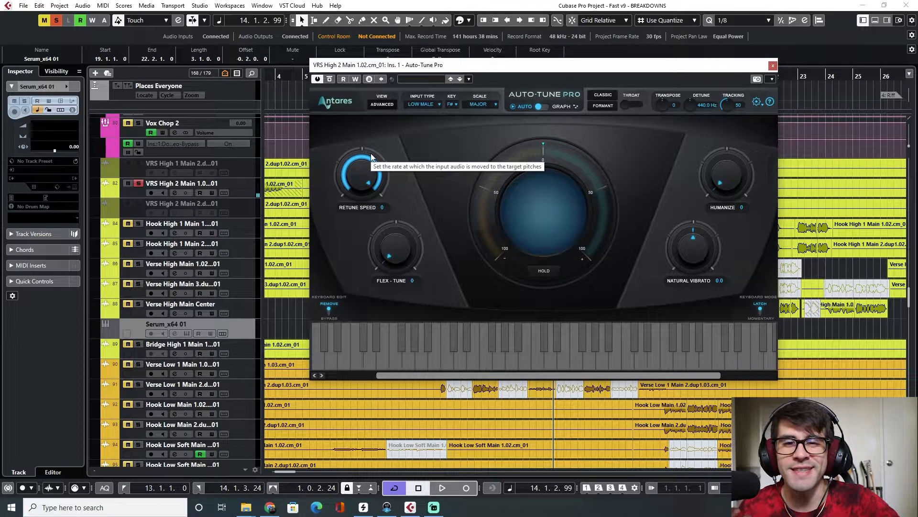
pyautogui.moveTo(370, 162); pyautogui.dragTo(362, 171)
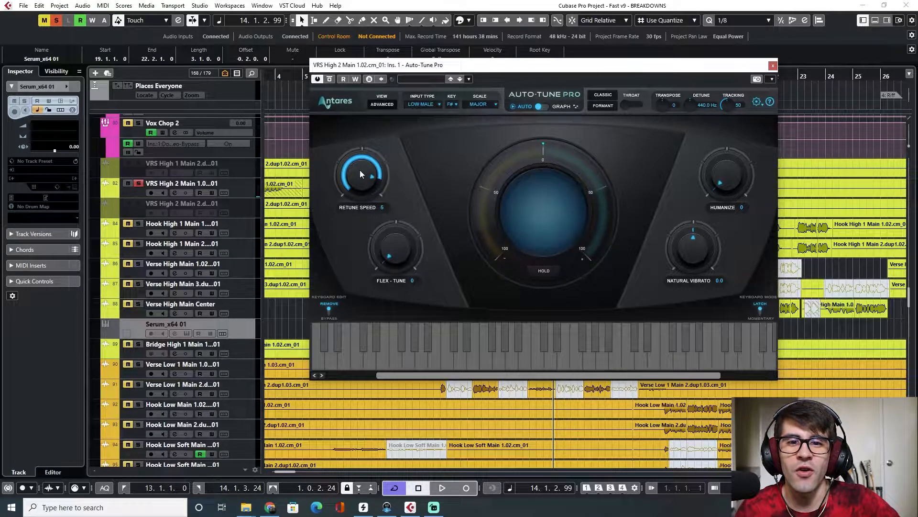
# Step: Close the Auto-Tune Pro window and turn off solo on VRS High 2 Main
pyautogui.click(773, 66)
pyautogui.click(139, 183)
# Step: Set the cycle range over the Riff section from bar 26 to about bar 34 and place the playhead at bar 26
pyautogui.press('g')
pyautogui.press('g')
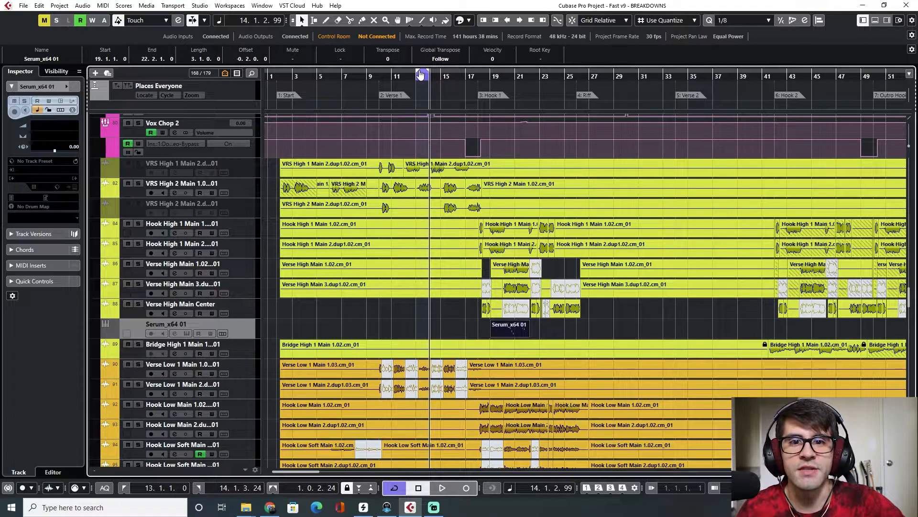
pyautogui.hscroll(2, 569, 305)
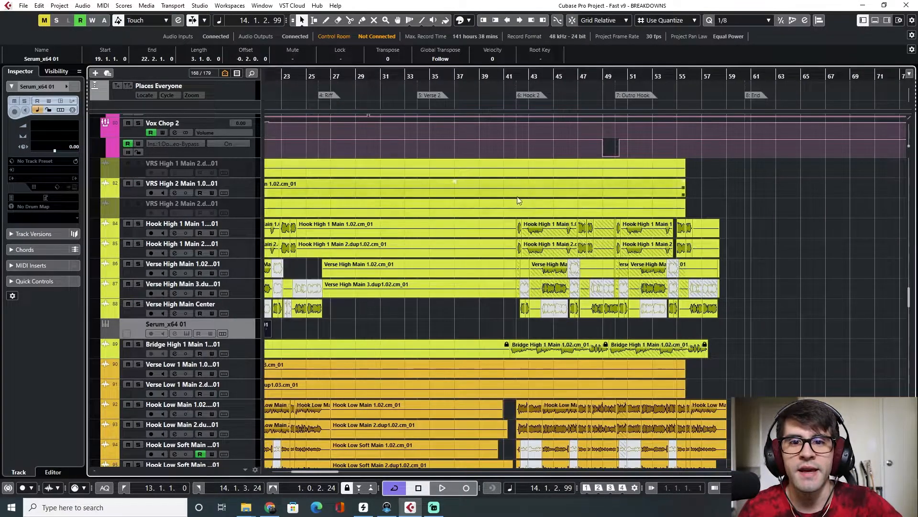
pyautogui.hscroll(-1, 373, 124)
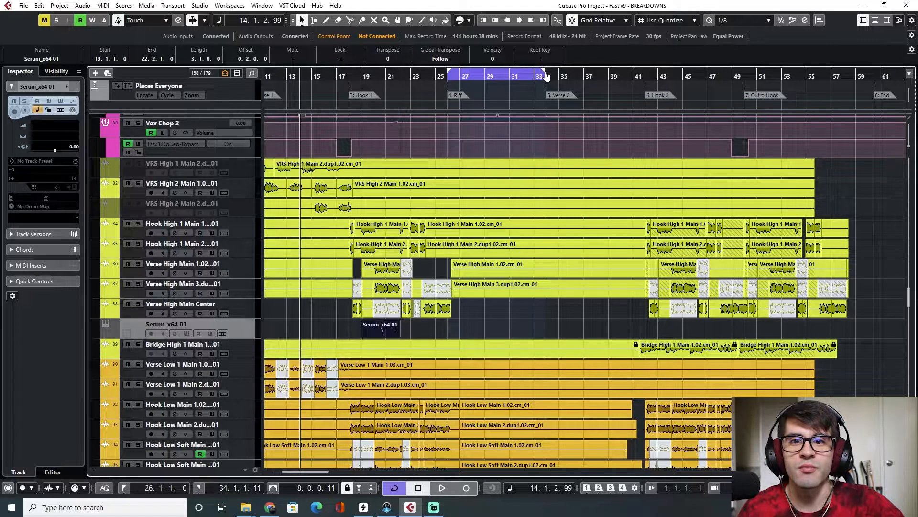
pyautogui.moveTo(474, 80); pyautogui.dragTo(419, 107)
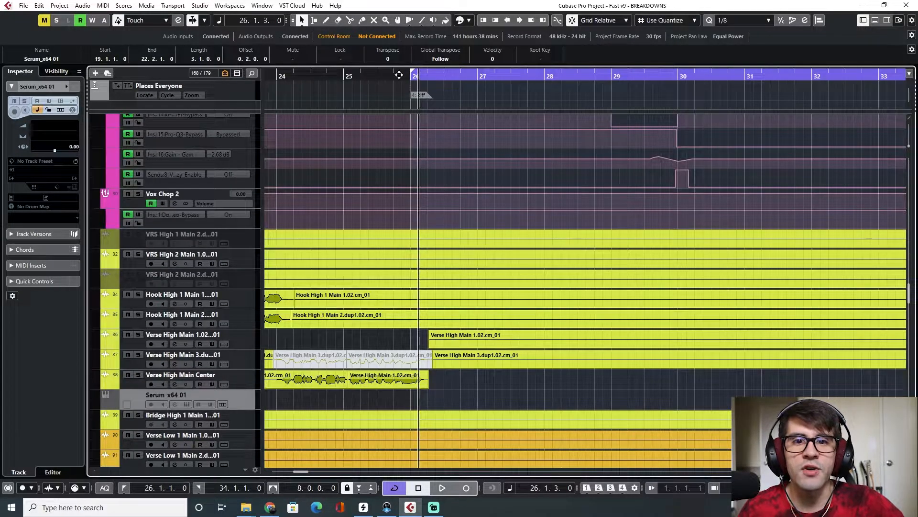
pyautogui.click(411, 78)
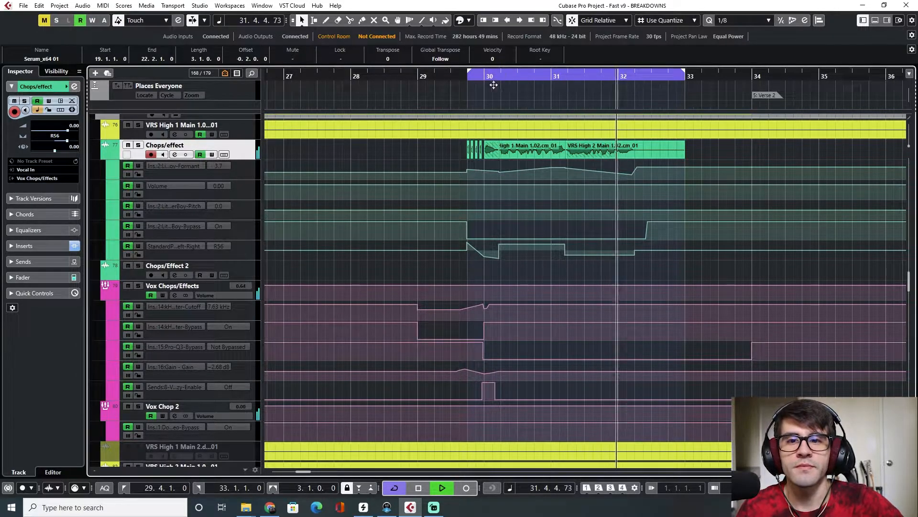
# Step: Stop playback, solo the Chops/effect track, and place the playhead at 29.4, where its chops begin
pyautogui.press('space')
pyautogui.press('s')
pyautogui.click(468, 77)
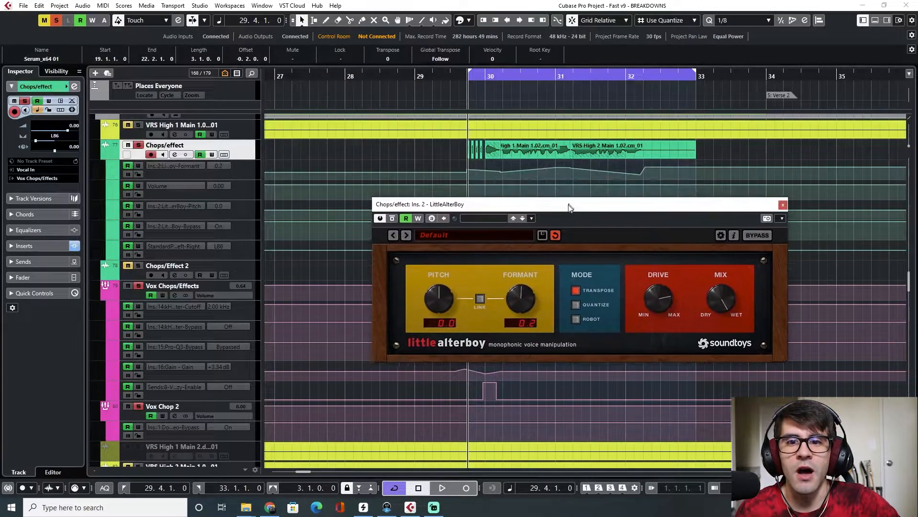
# Step: Audition the soloed Chops/effect track from 29.4 while watching the automated formant in LittleAlterBoy
pyautogui.moveTo(569, 207); pyautogui.dragTo(553, 212)
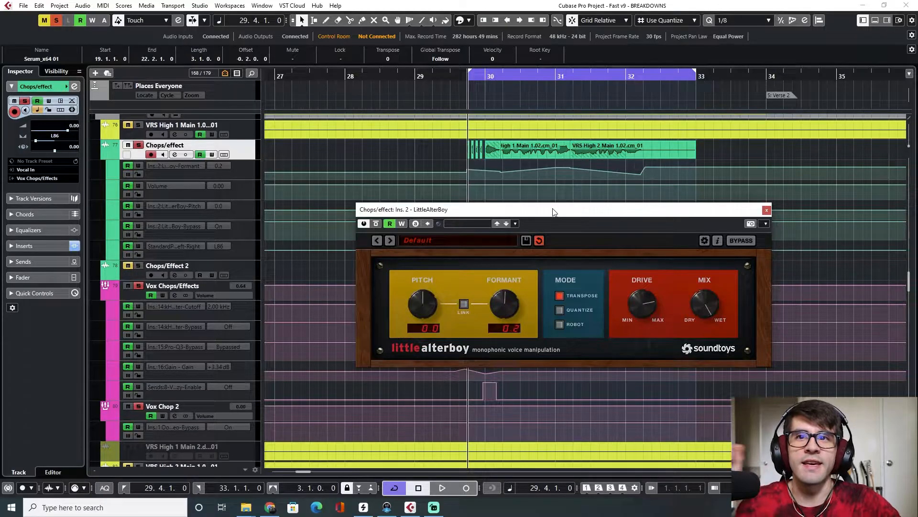
pyautogui.press('space')
pyautogui.press('space')
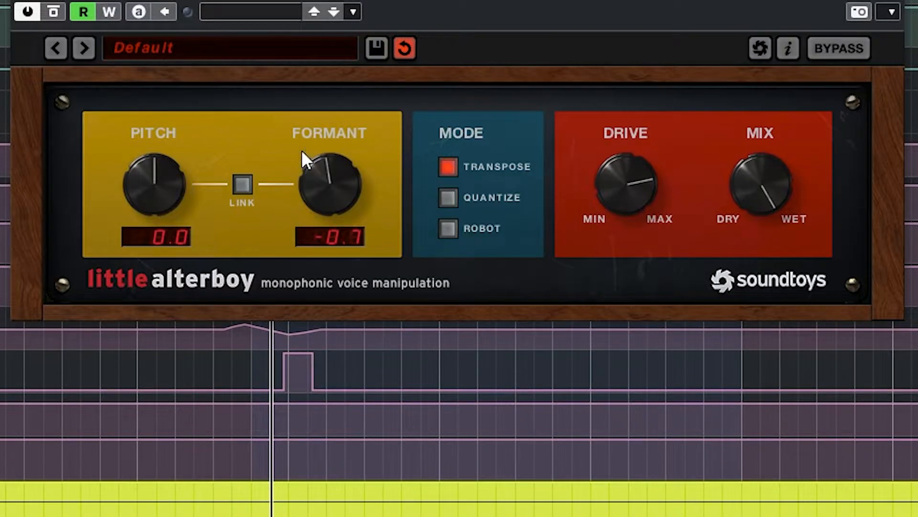
pyautogui.moveTo(493, 209); pyautogui.dragTo(470, 175)
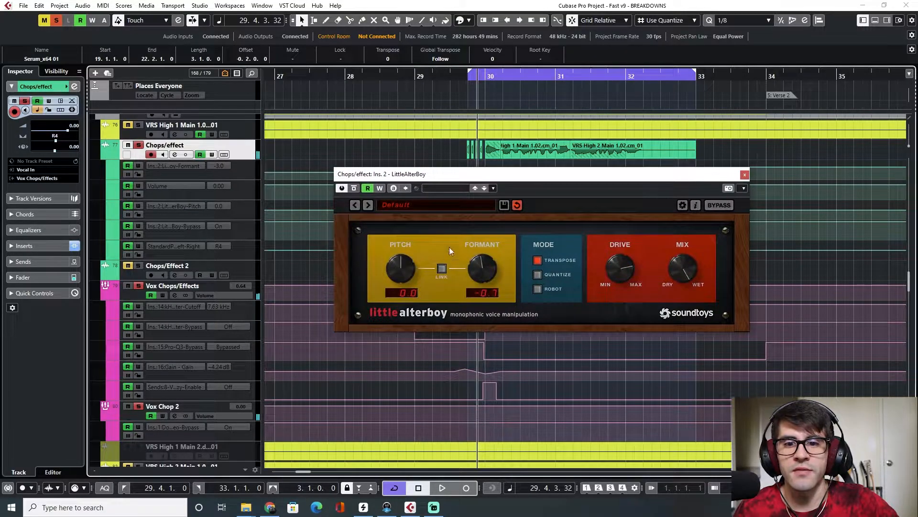
pyautogui.press('space')
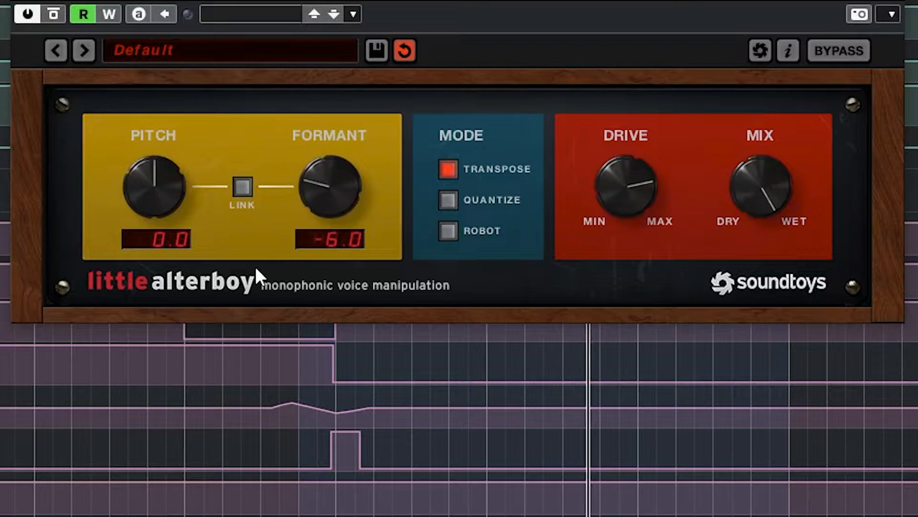
pyautogui.press('space')
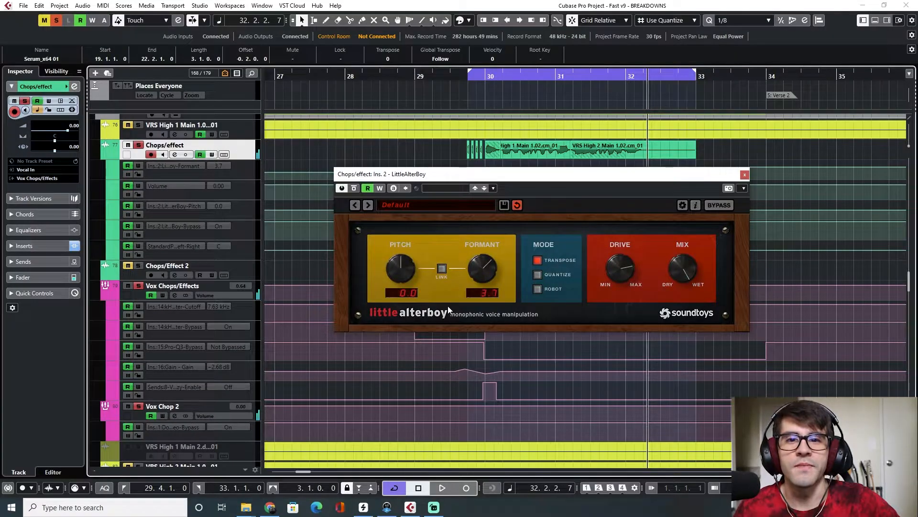
# Step: Return the playhead to 29.4 at the short vocal chops and extend the cycle start back to 29.3.3
pyautogui.moveTo(535, 176); pyautogui.dragTo(537, 178)
pyautogui.scroll(5, 479, 158)
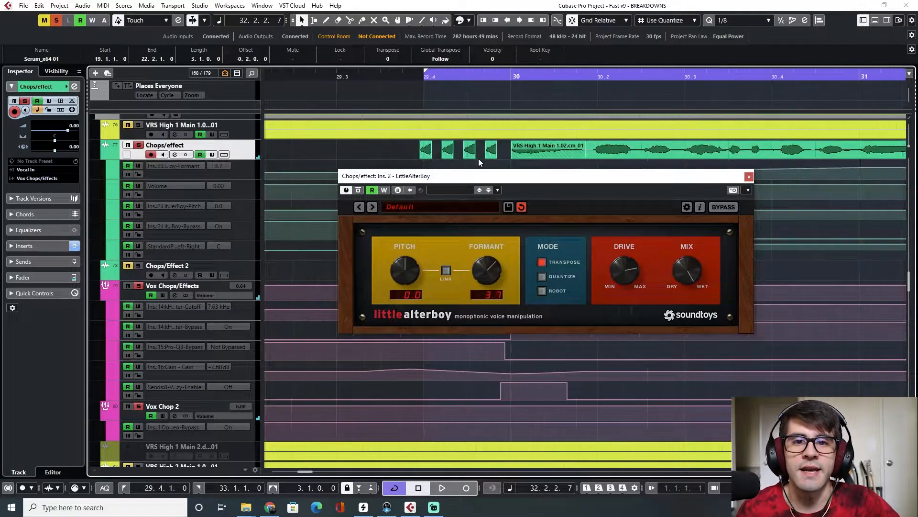
pyautogui.scroll(1, 522, 157)
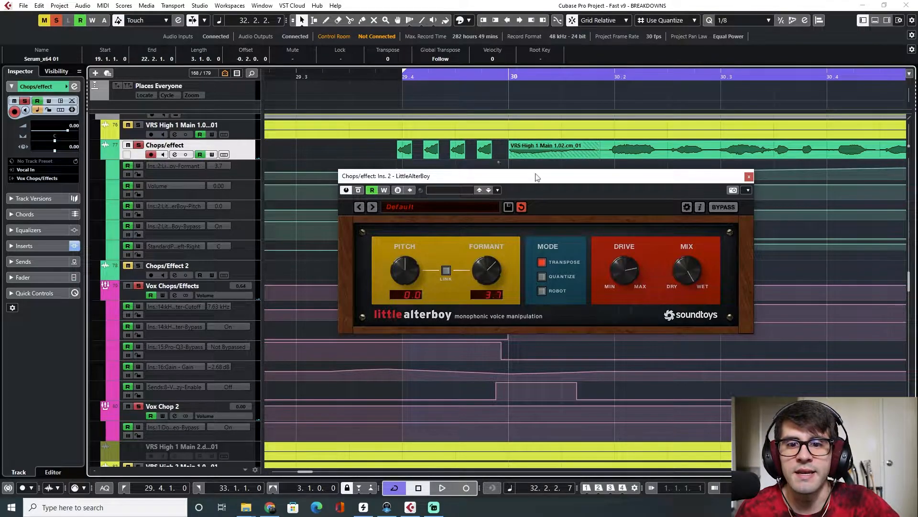
pyautogui.click(396, 76)
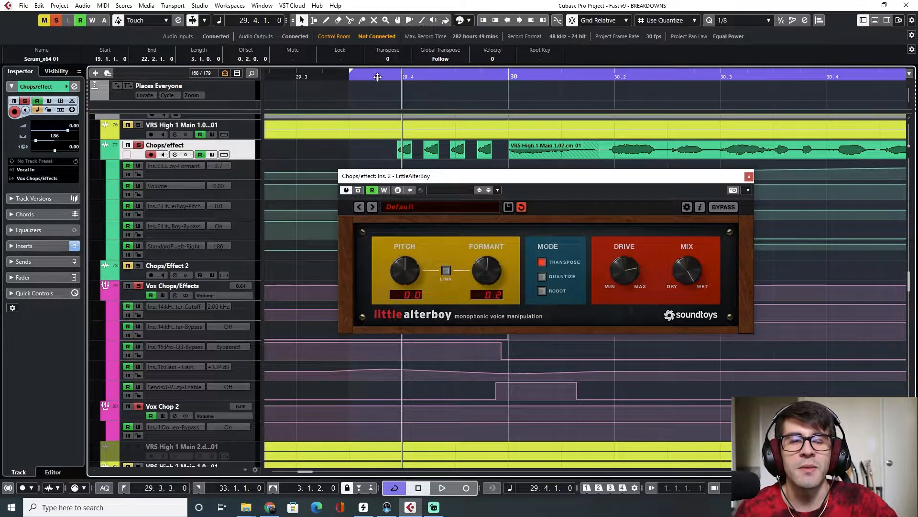
# Step: Return the playhead to 29.3.3, close LittleAlterBoy, and select the filter cutoff automation lane of the Vox Chops/Effects group
pyautogui.moveTo(364, 77); pyautogui.dragTo(357, 77)
pyautogui.click(749, 177)
pyautogui.click(244, 313)
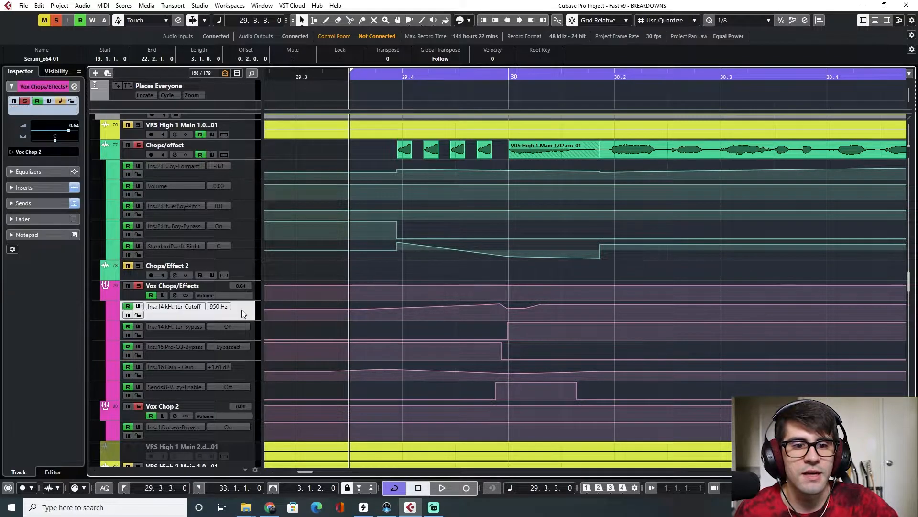
# Step: Show the kHs Ladder Filter insert of the Vox Chops/Effects channel from the MixConsole, then return to the project window
pyautogui.press('F3')
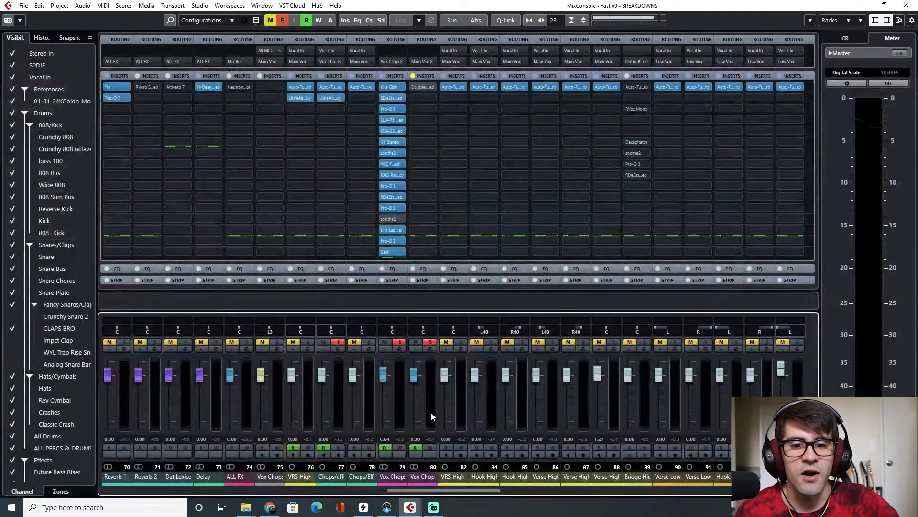
pyautogui.hscroll(-10, 444, 492)
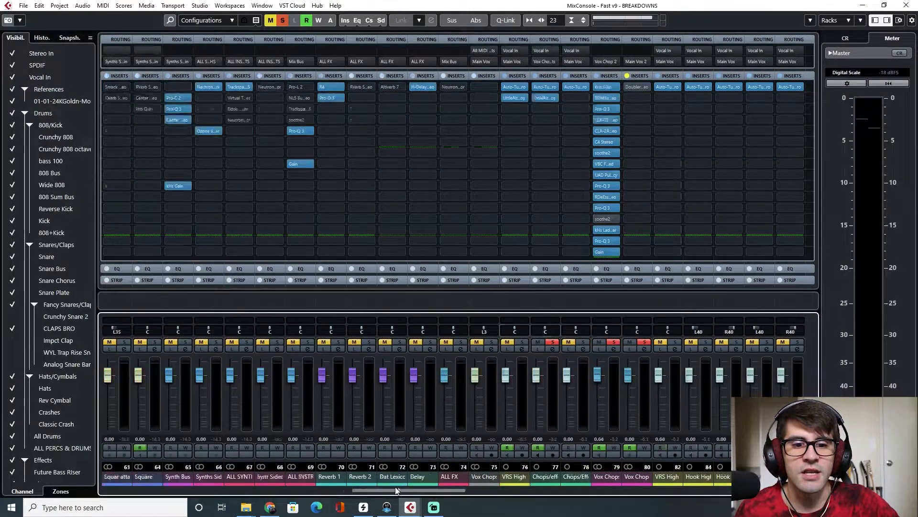
pyautogui.hscroll(10, 573, 490)
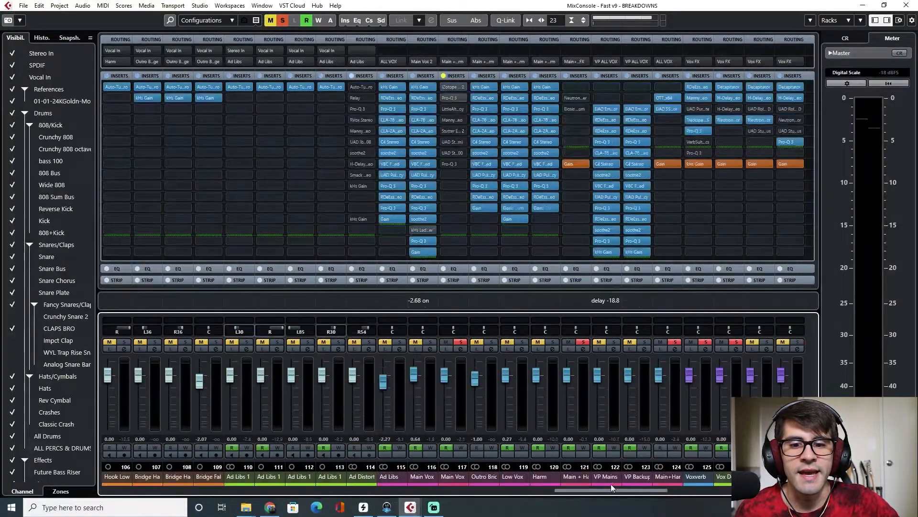
pyautogui.click(431, 482)
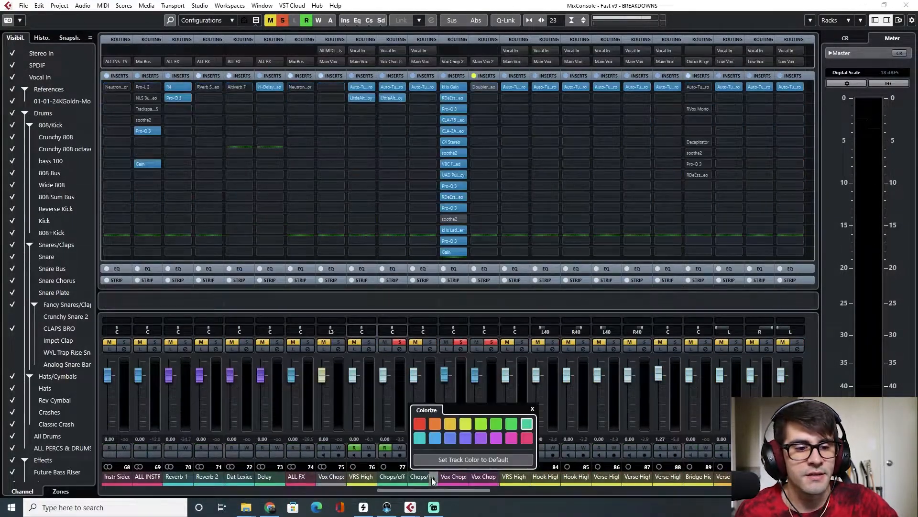
pyautogui.click(453, 229)
pyautogui.moveTo(356, 168); pyautogui.dragTo(551, 139)
pyautogui.press('F3')
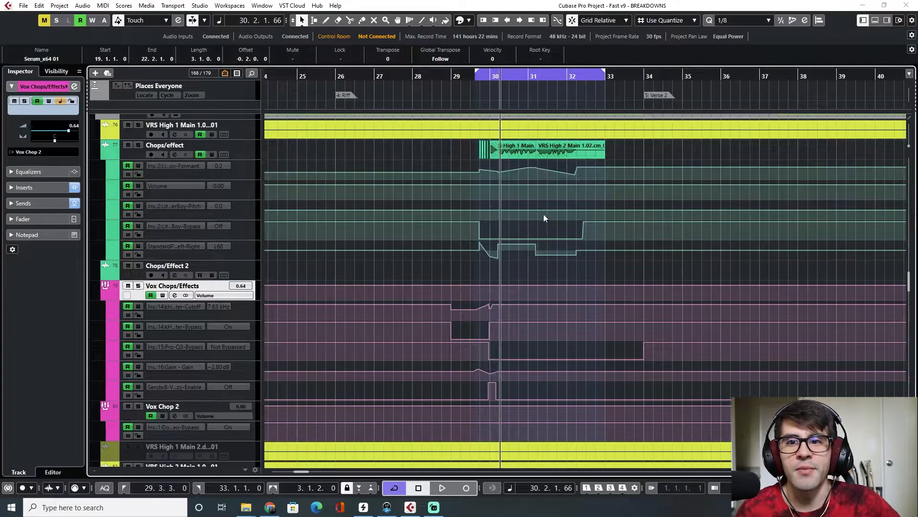
# Step: Move on to Hook 2 and check the vocal group channels in the MixConsole while it plays
pyautogui.hscroll(10, 549, 215)
pyautogui.hscroll(-5, 542, 185)
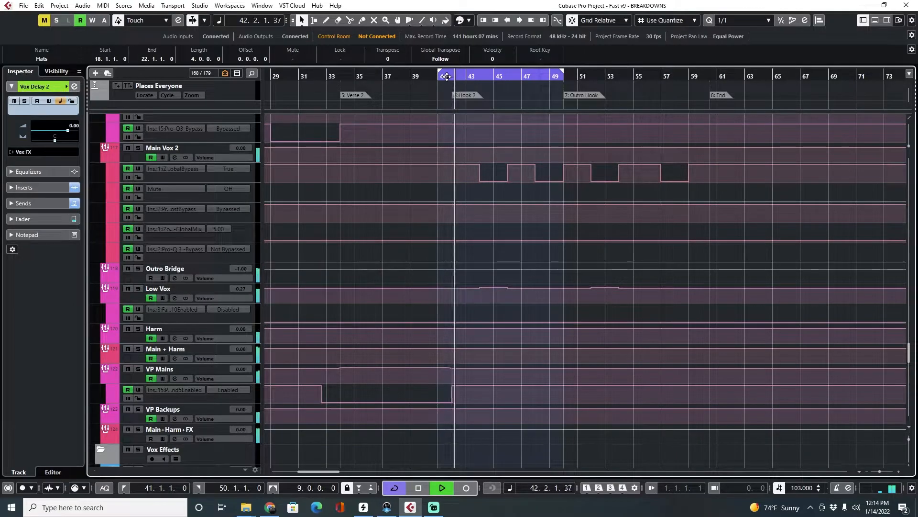
pyautogui.press('F3')
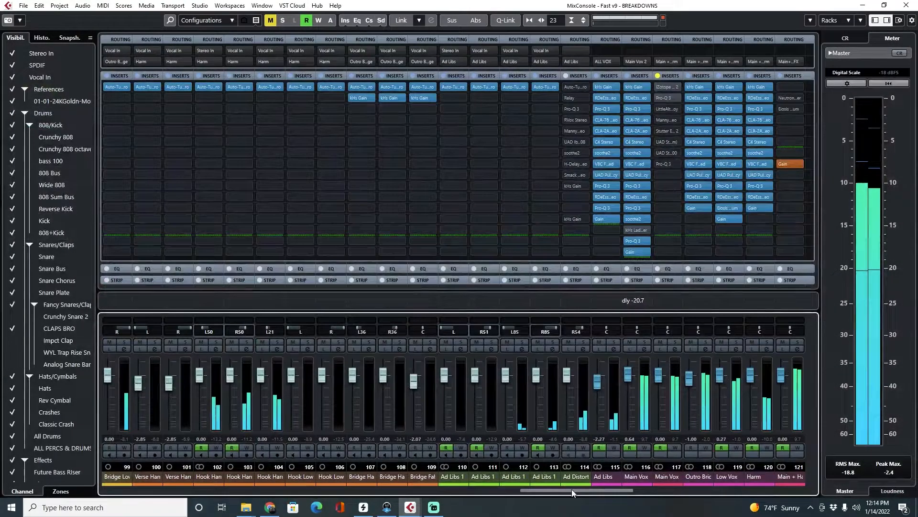
pyautogui.moveTo(570, 490); pyautogui.dragTo(613, 490)
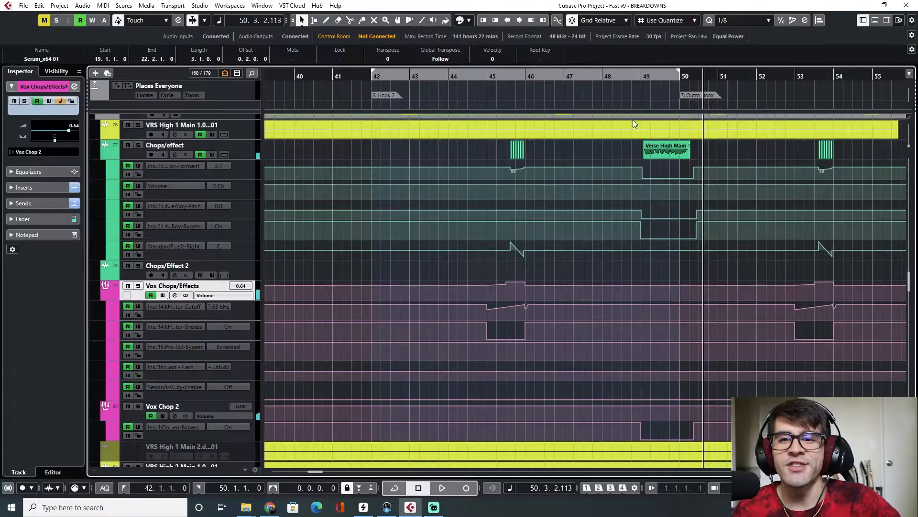
# Step: Place the playhead at bar 42, where Hook 2 starts, and bring the vocal group channels into view in the MixConsole
pyautogui.click(372, 76)
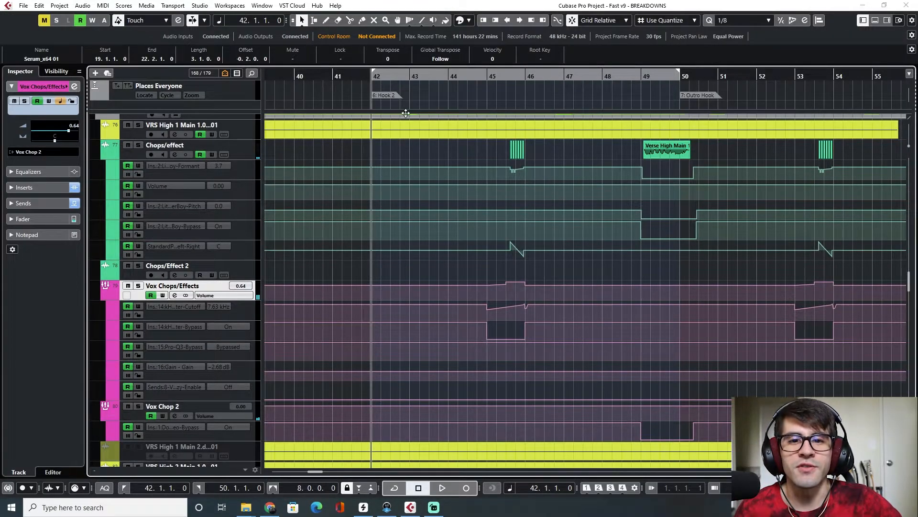
pyautogui.press('F3')
pyautogui.moveTo(455, 493); pyautogui.dragTo(670, 480)
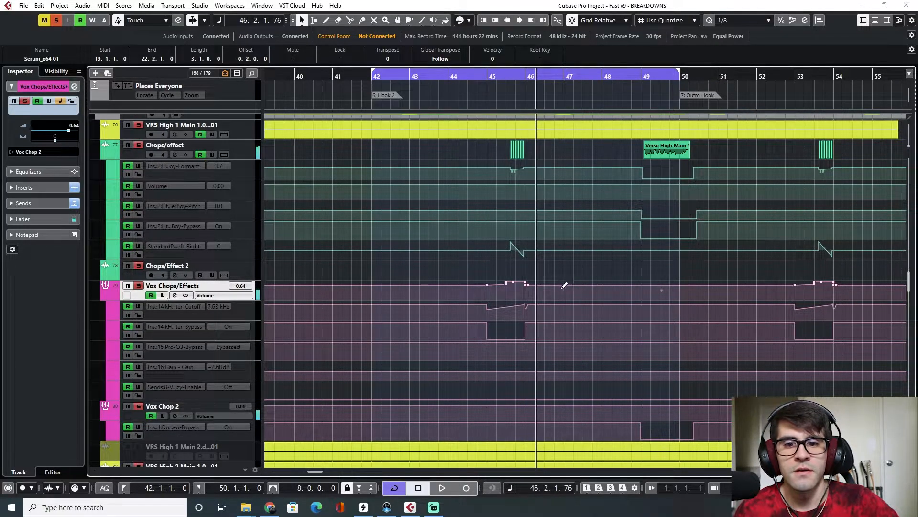
# Step: Clear the existing solos, solo only the first Hook High 1 Main track, and play it from bar 42
pyautogui.scroll(-10, 564, 292)
pyautogui.scroll(15, 559, 292)
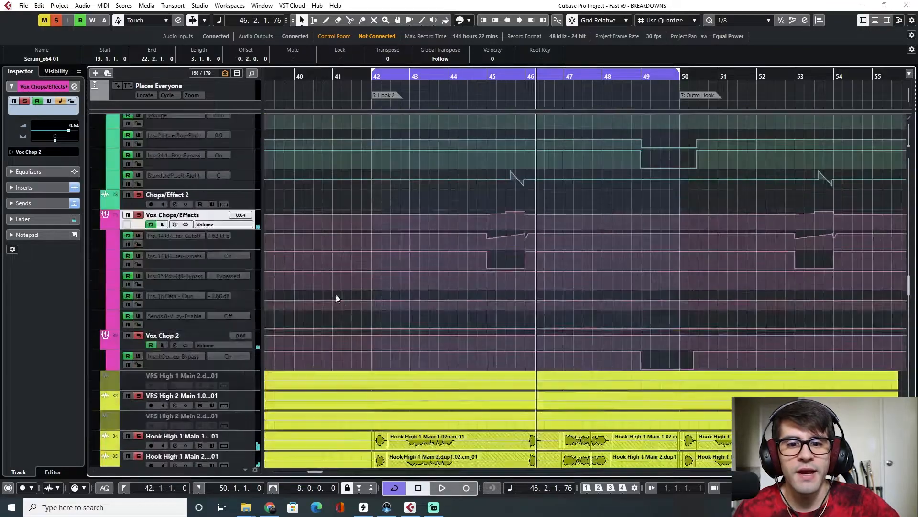
pyautogui.scroll(-5, 365, 323)
pyautogui.click(55, 23)
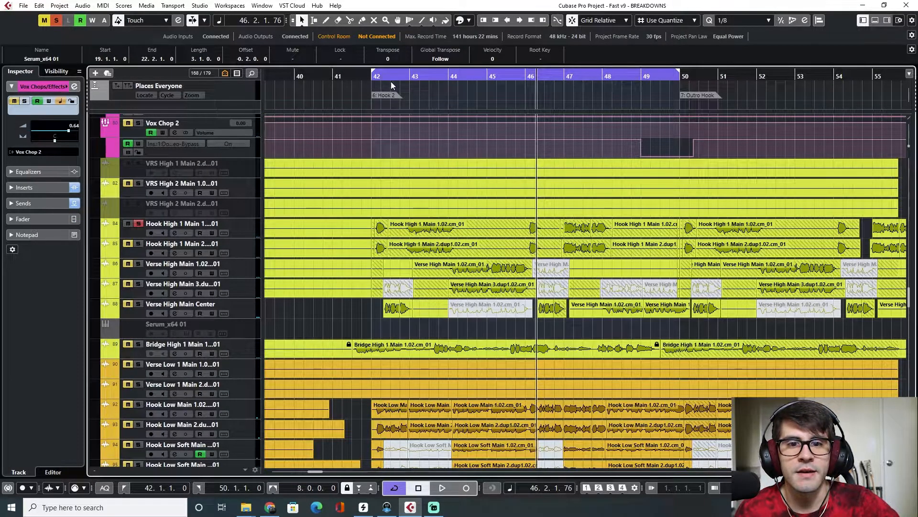
pyautogui.click(372, 78)
pyautogui.press('space')
# Step: Add the second Hook High 1 Main track and the Verse High Main 1 and 3 tracks to the solo, then stop playback
pyautogui.click(139, 244)
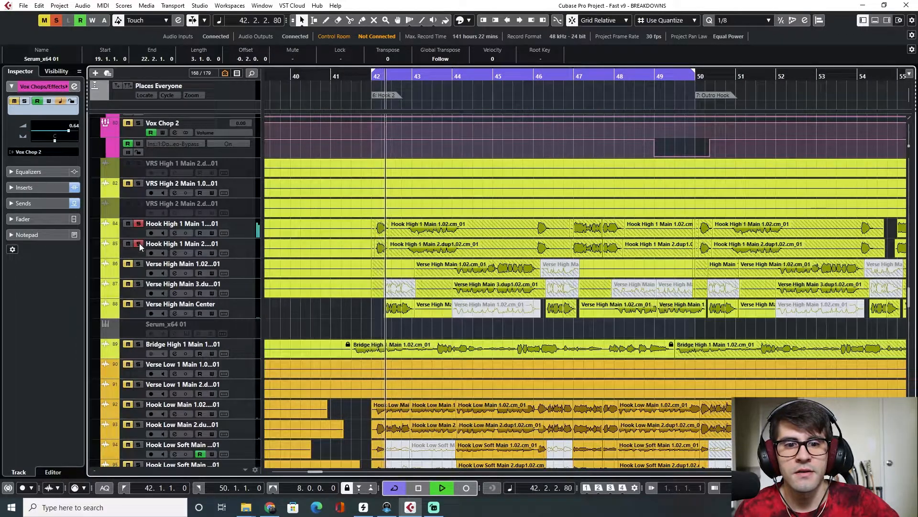
pyautogui.click(137, 264)
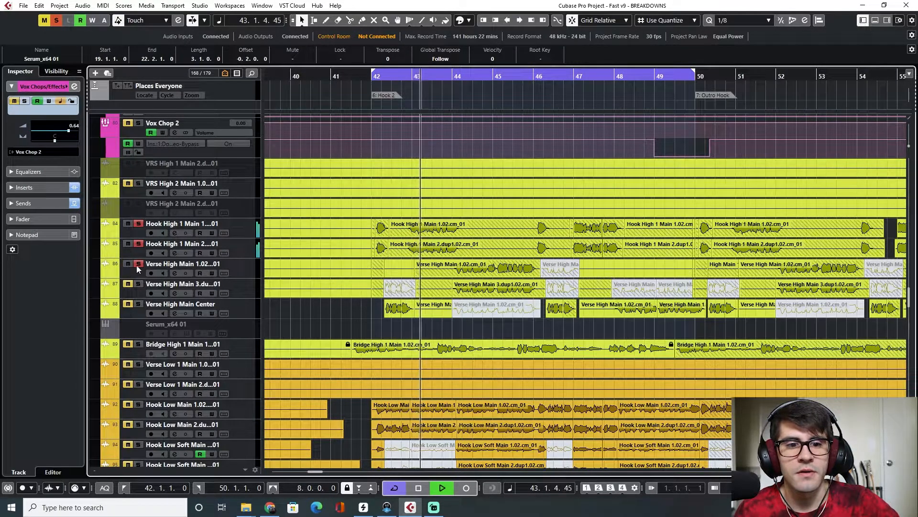
pyautogui.press('space')
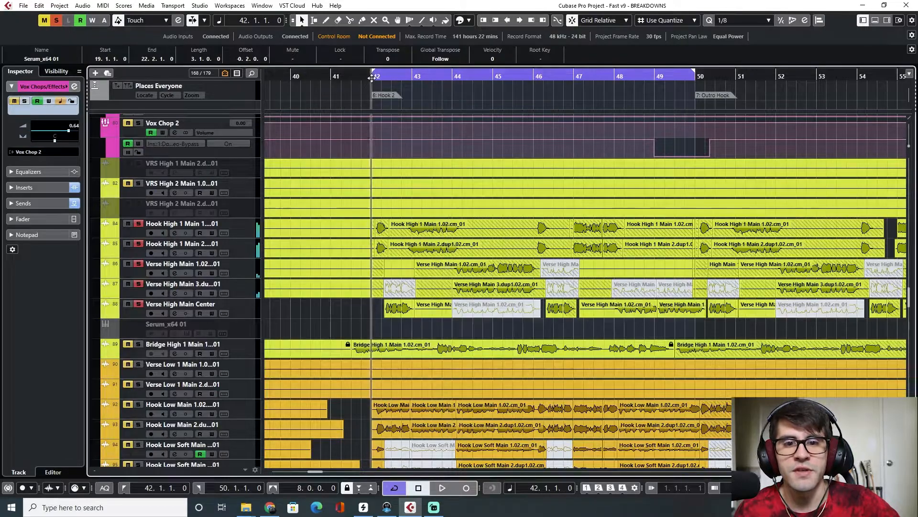
# Step: Play Hook 2 and solo the two Hook Low Main tracks
pyautogui.press('space')
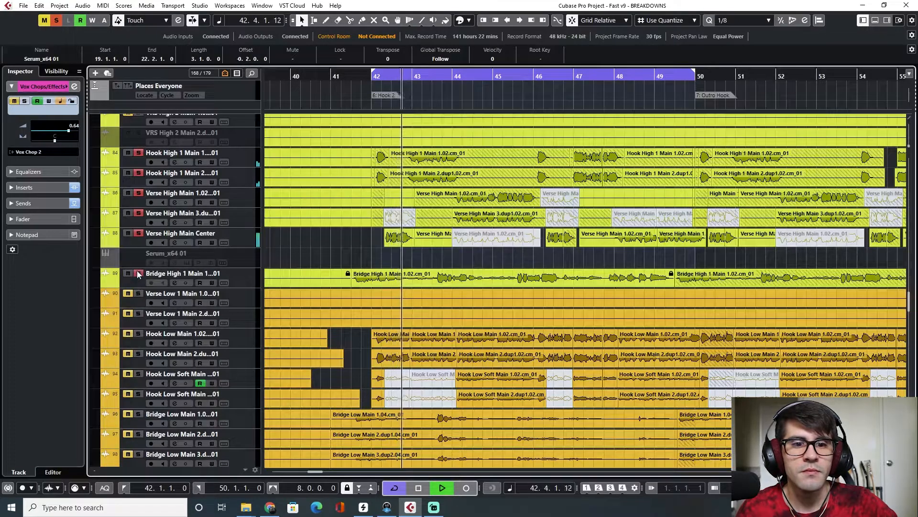
pyautogui.click(138, 334)
pyautogui.click(138, 354)
pyautogui.scroll(-2, 237, 372)
pyautogui.scroll(-3, 236, 372)
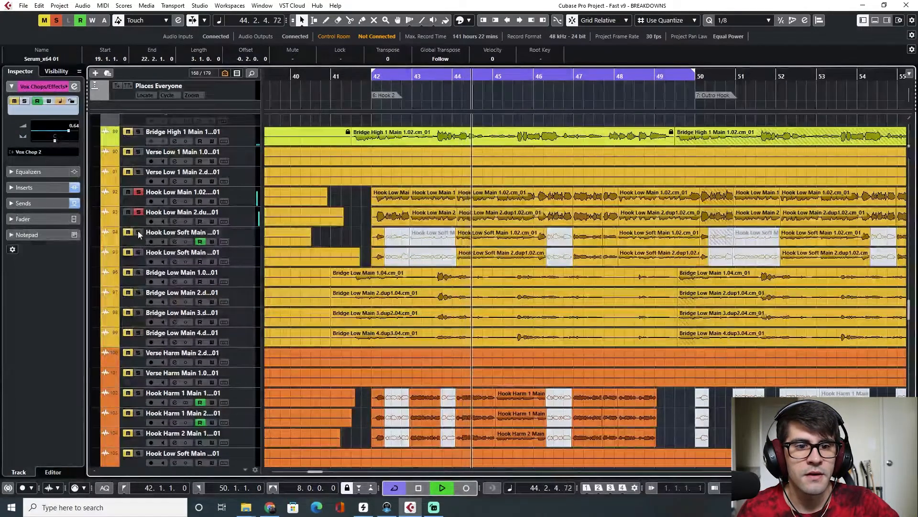
# Step: Add both Hook Low Soft Main tracks to the solo and play the low vocal stack from bar 42
pyautogui.click(138, 232)
pyautogui.click(138, 252)
pyautogui.click(139, 272)
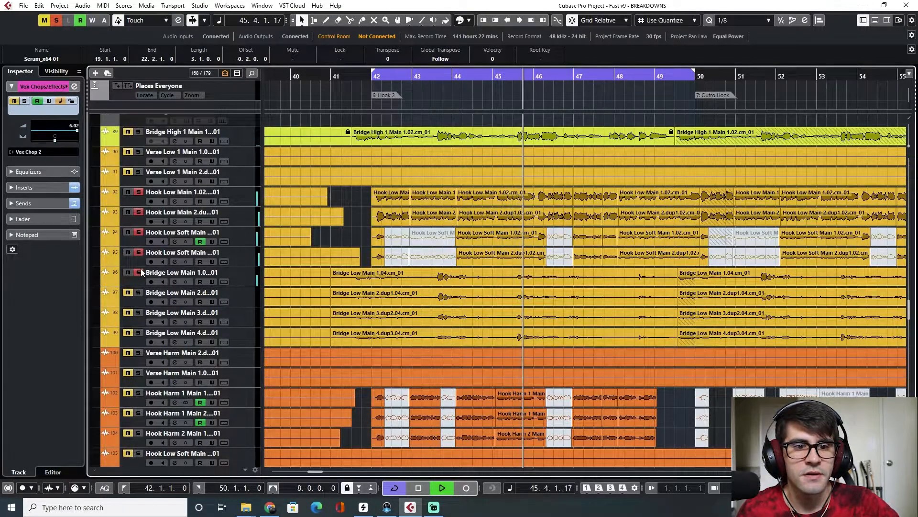
pyautogui.click(377, 75)
pyautogui.press('space')
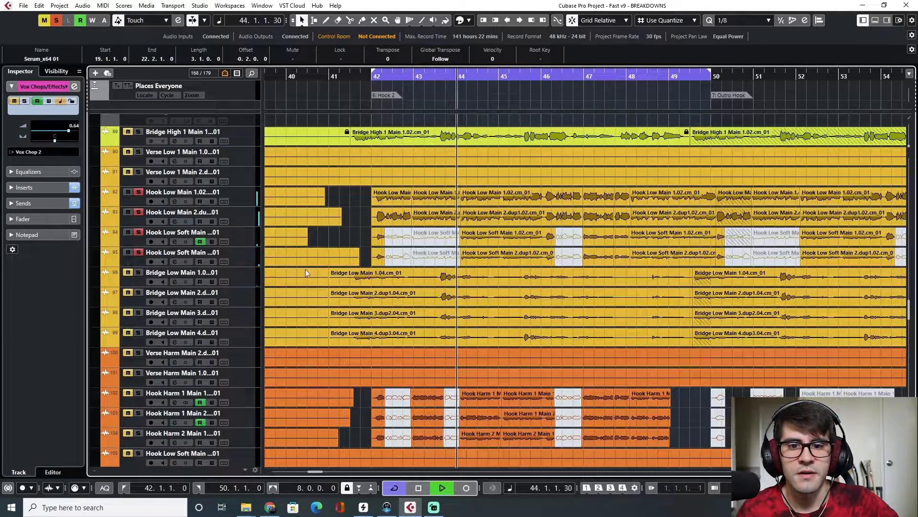
# Step: Audition the soloed hook low vocals from bar 44, then stop and return the playhead to bar 44
pyautogui.press('space')
pyautogui.click(462, 82)
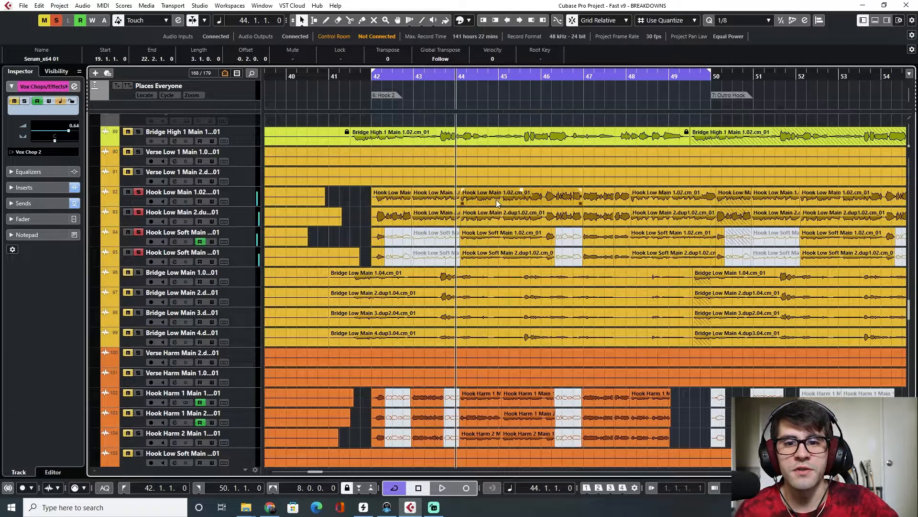
pyautogui.press('space')
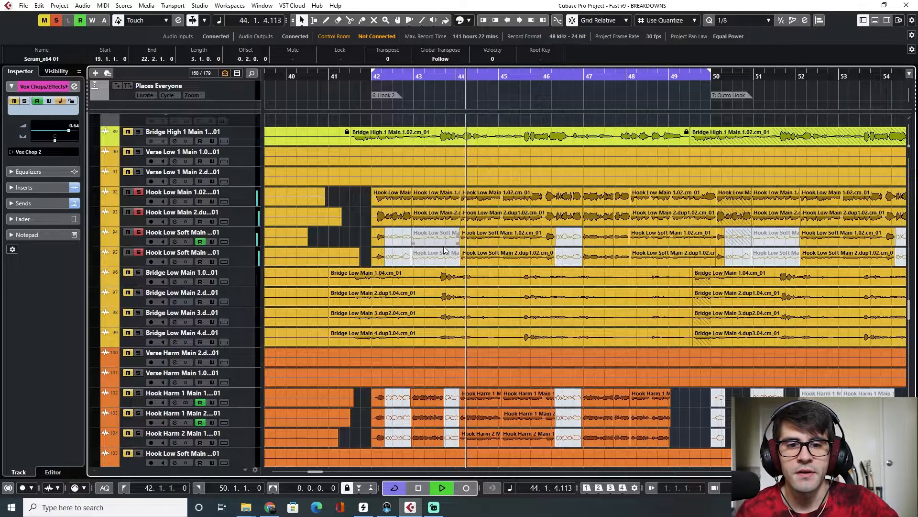
pyautogui.press('space')
pyautogui.moveTo(459, 76); pyautogui.dragTo(457, 78)
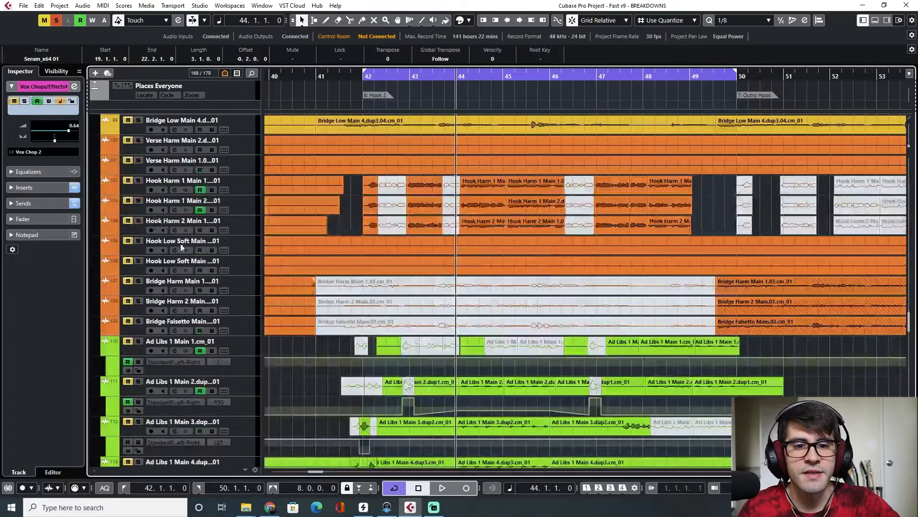
# Step: Solo the Hook Harm 1 and Hook Harm 2 tracks and play the harmonies
pyautogui.moveTo(139, 182); pyautogui.dragTo(139, 242)
pyautogui.press('space')
# Step: Solo High Main 1 to 4 in the Valid Point folder and play them from bar 42
pyautogui.scroll(-5, 334, 249)
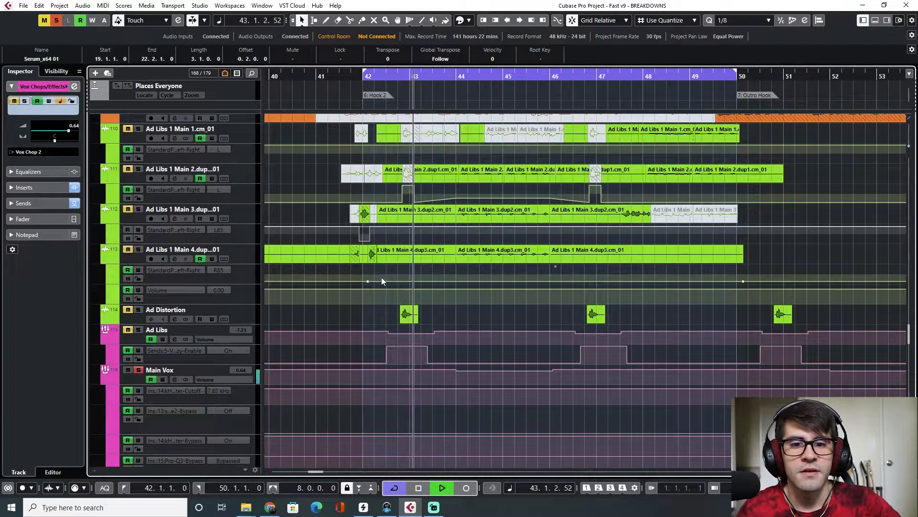
pyautogui.scroll(-6, 381, 277)
pyautogui.scroll(-8, 383, 278)
pyautogui.scroll(4, 382, 278)
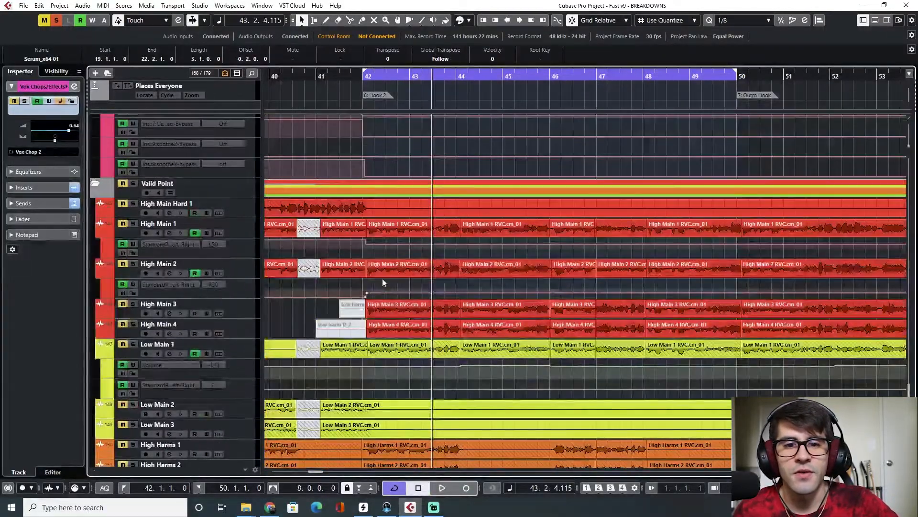
pyautogui.click(366, 99)
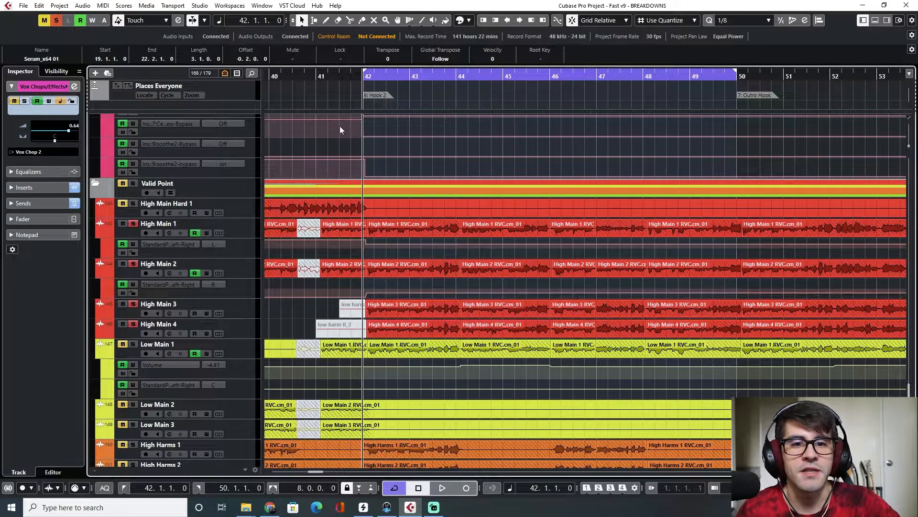
pyautogui.press('space')
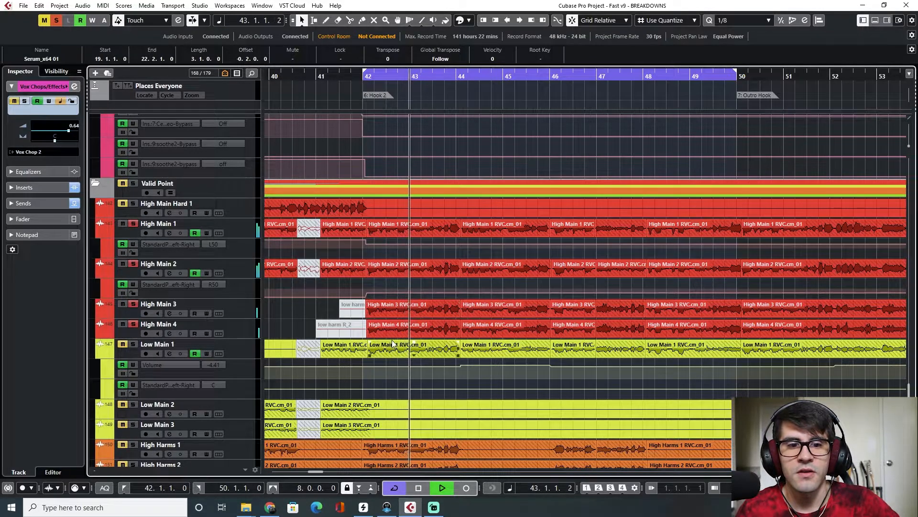
# Step: Stop playback, add High Harms 1 and 2 to the solo, and play the stack again from bar 42
pyautogui.scroll(-5, 395, 342)
pyautogui.scroll(3, 397, 316)
pyautogui.press('space')
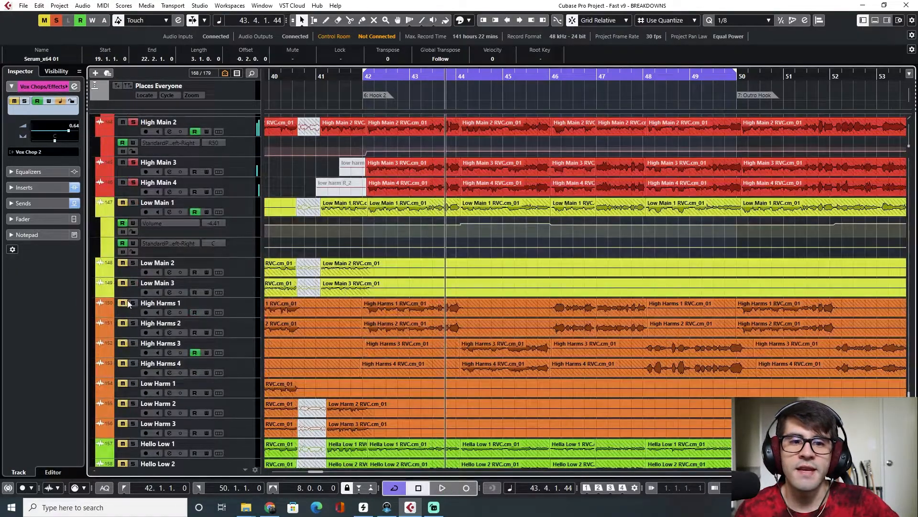
pyautogui.click(133, 324)
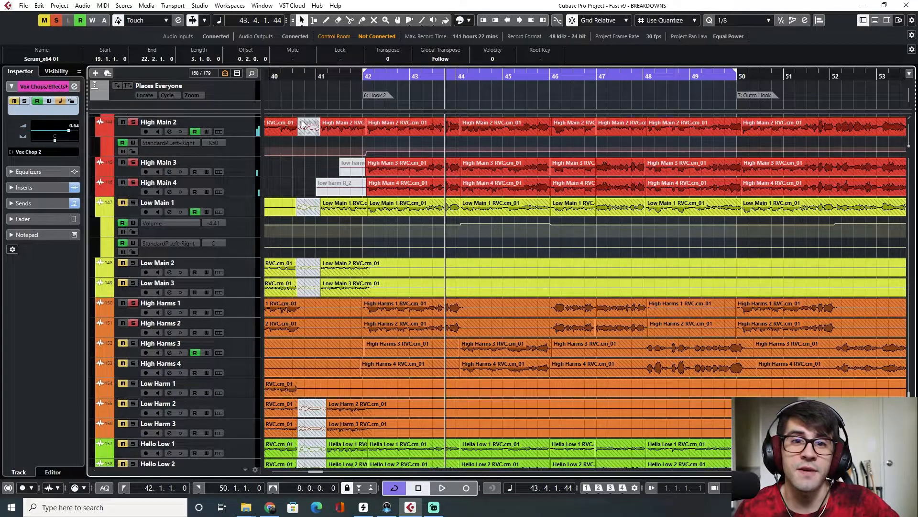
pyautogui.click(364, 76)
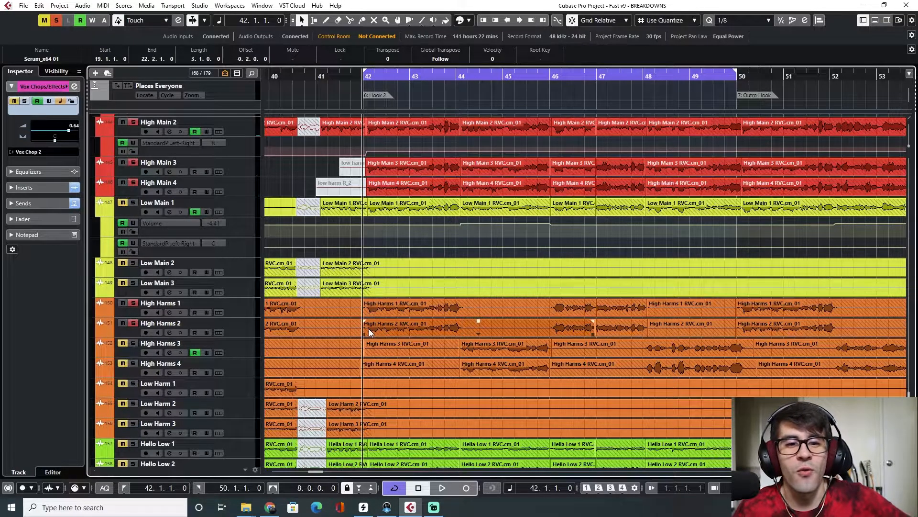
pyautogui.press('space')
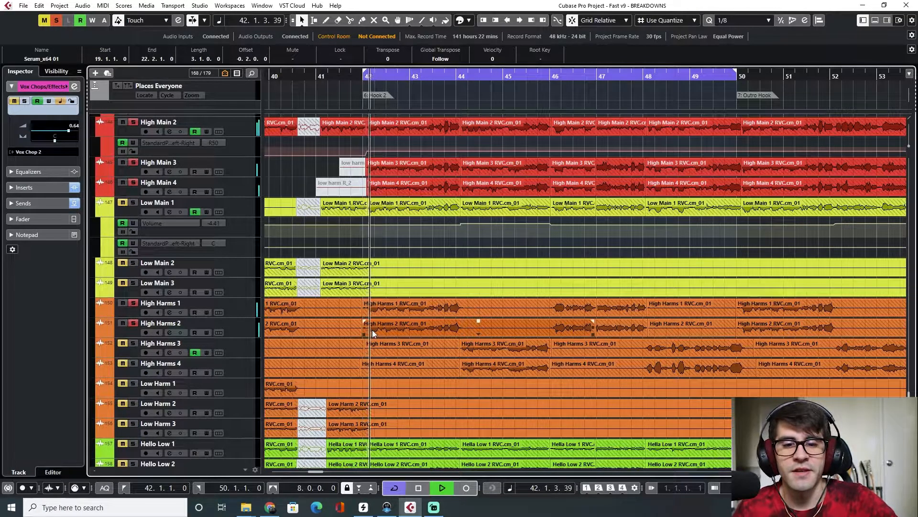
# Step: Add High Harms 3 and 4 to the soloed tracks during playback
pyautogui.click(132, 343)
pyautogui.click(134, 363)
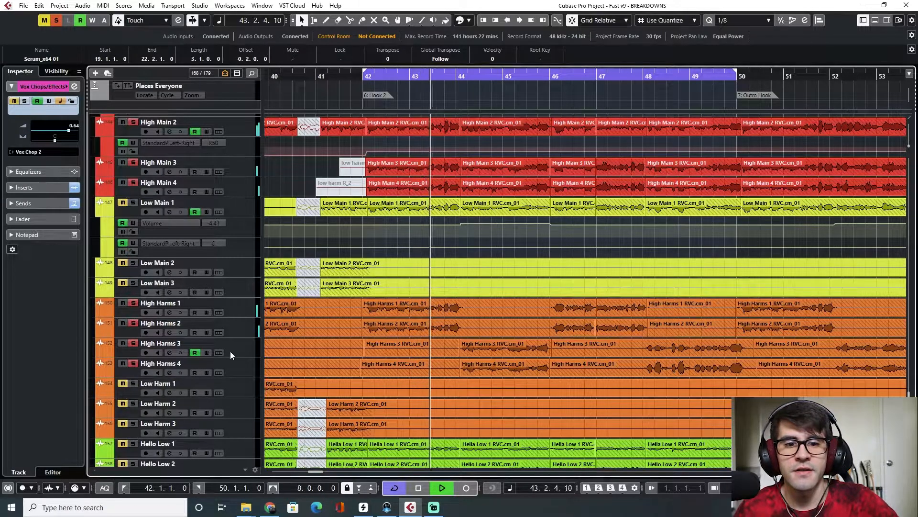
pyautogui.scroll(-3, 394, 368)
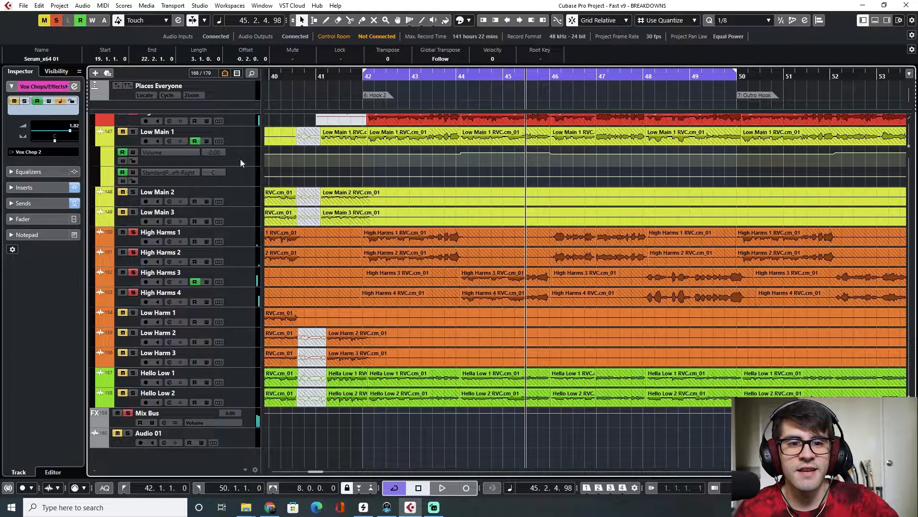
# Step: Add Low Main 1 to the solo, audition the stack from bar 42, and stop playback
pyautogui.click(133, 133)
pyautogui.click(362, 76)
pyautogui.press('space')
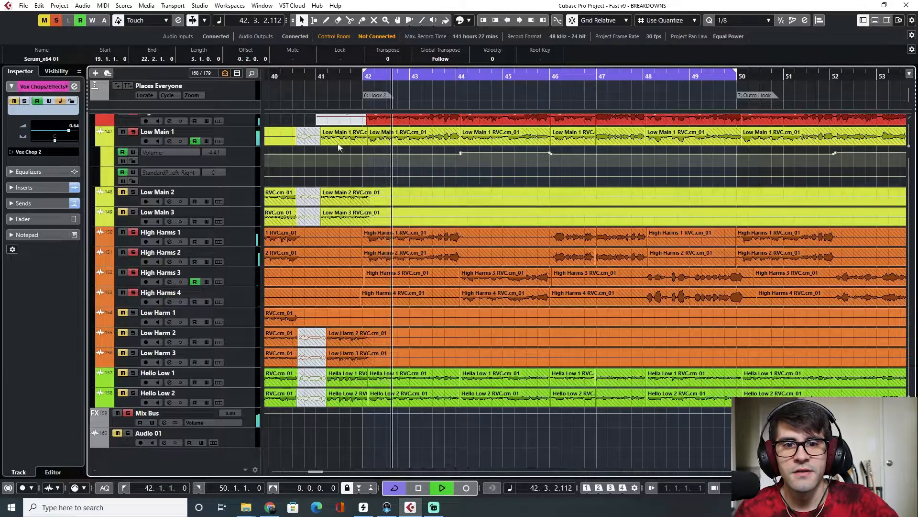
pyautogui.press('space')
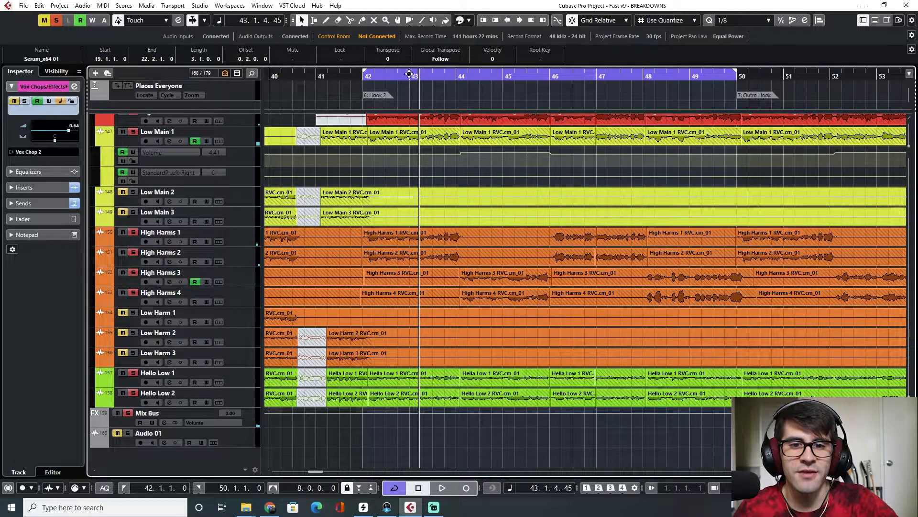
# Step: Play the soloed vocal stack including Hello Low 1 and 2 from bar 42 and stop playback
pyautogui.click(364, 78)
pyautogui.press('space')
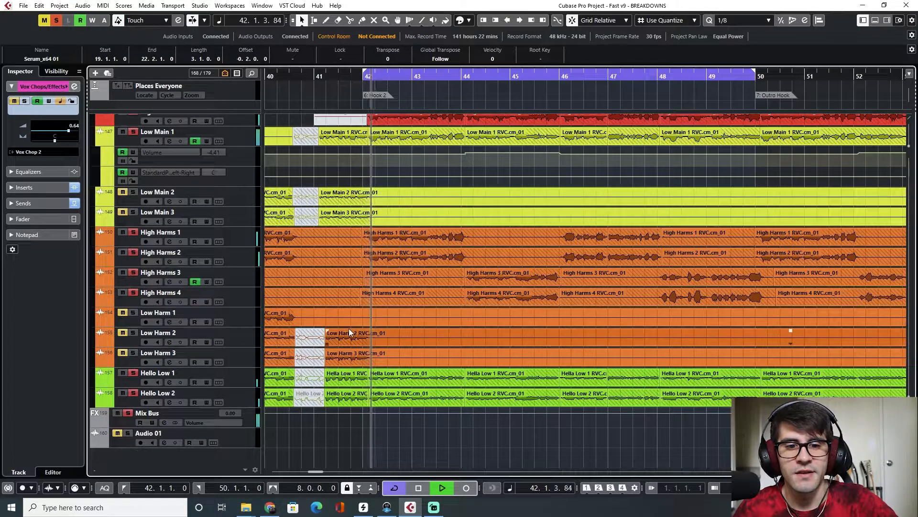
pyautogui.press('space')
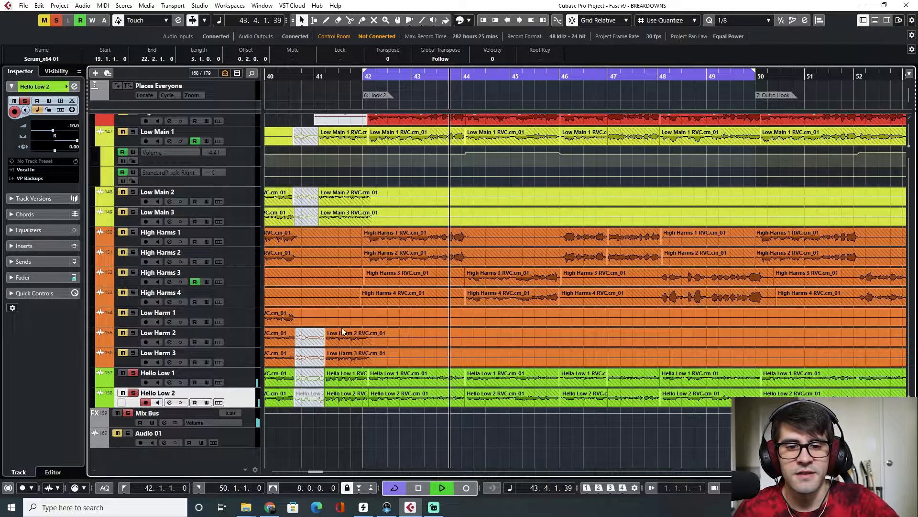
pyautogui.press('space')
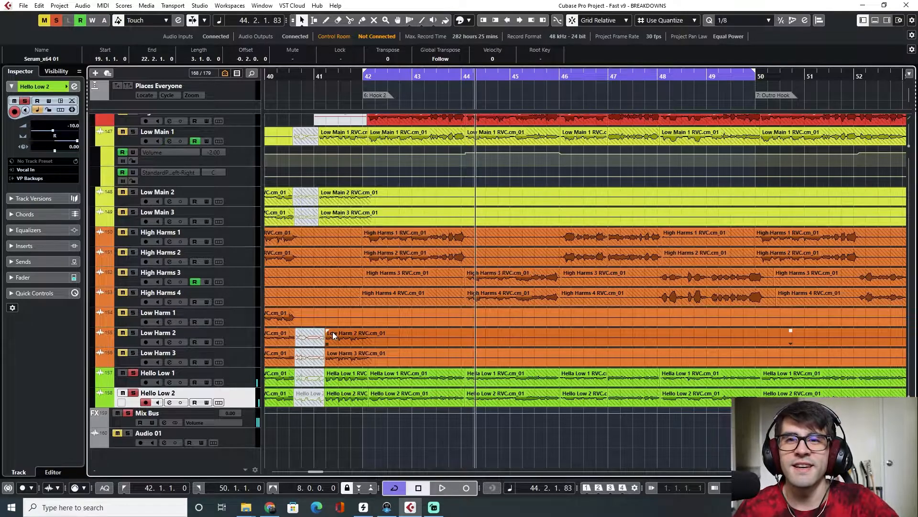
# Step: Clear all track solos, return the playhead to bar 42, and locate the guitar tracks
pyautogui.click(56, 22)
pyautogui.scroll(10, 458, 277)
pyautogui.scroll(10, 458, 277)
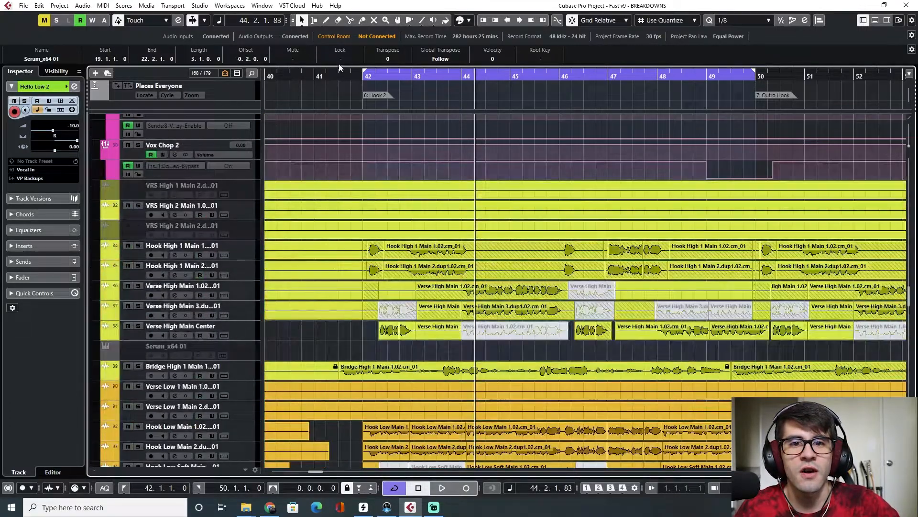
pyautogui.click(359, 77)
pyautogui.scroll(10, 404, 352)
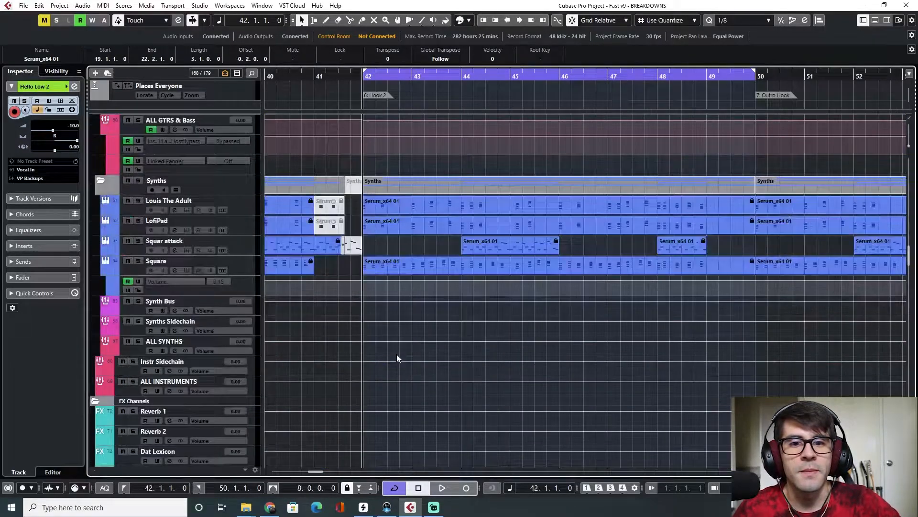
pyautogui.scroll(10, 372, 312)
pyautogui.scroll(-5, 371, 312)
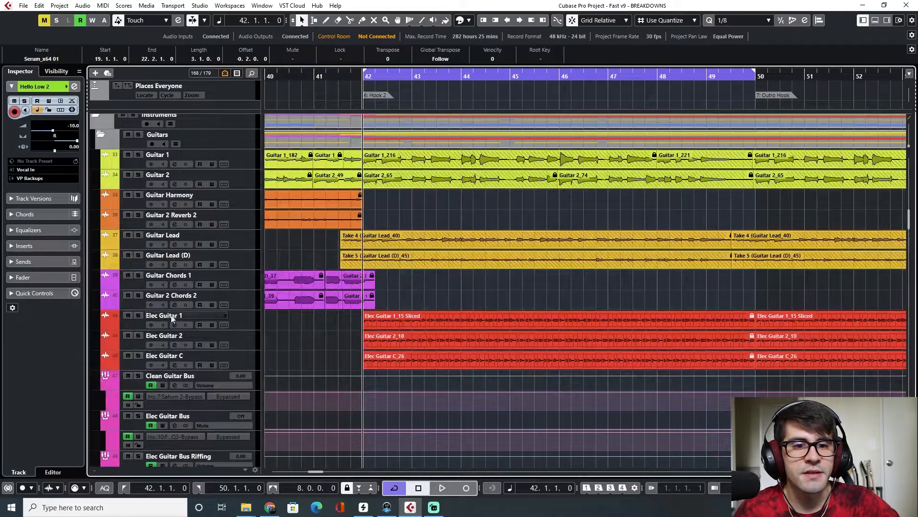
# Step: Solo Guitar Lead and Guitar Lead (D), play them from bar 41 with Guitar 1 and 2 added, and stop playback
pyautogui.press('space')
pyautogui.press('space')
pyautogui.moveTo(339, 77); pyautogui.dragTo(314, 85)
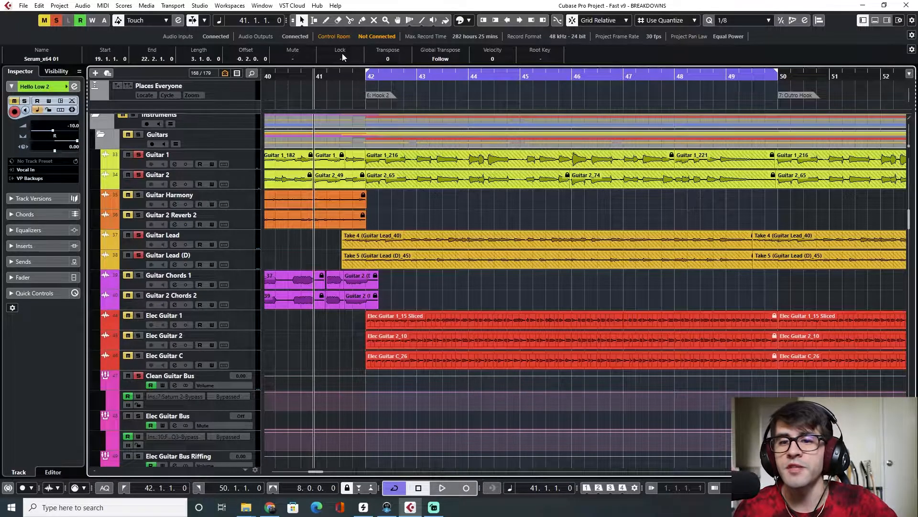
pyautogui.press('space')
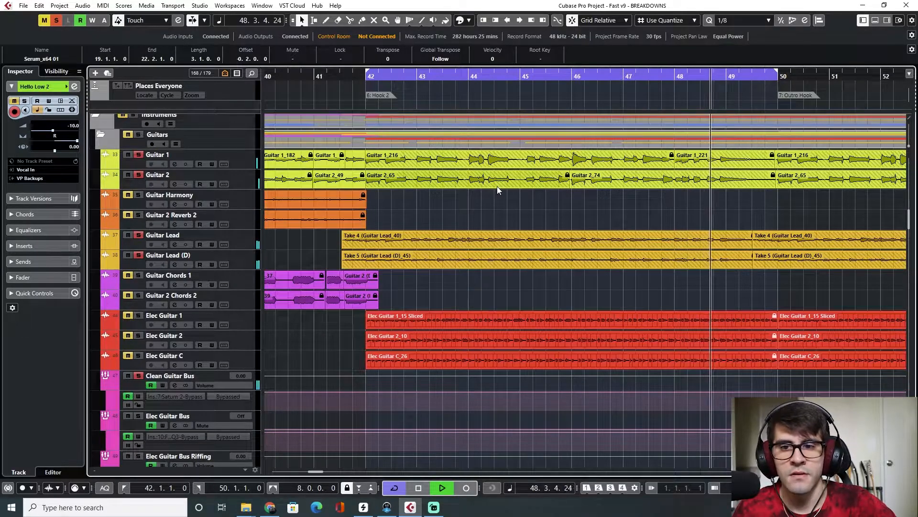
pyautogui.press('space')
# Step: Replace the guitar solos with the four Bridge Low Main tracks and the Verse Harm Main 2 track
pyautogui.scroll(-12, 436, 194)
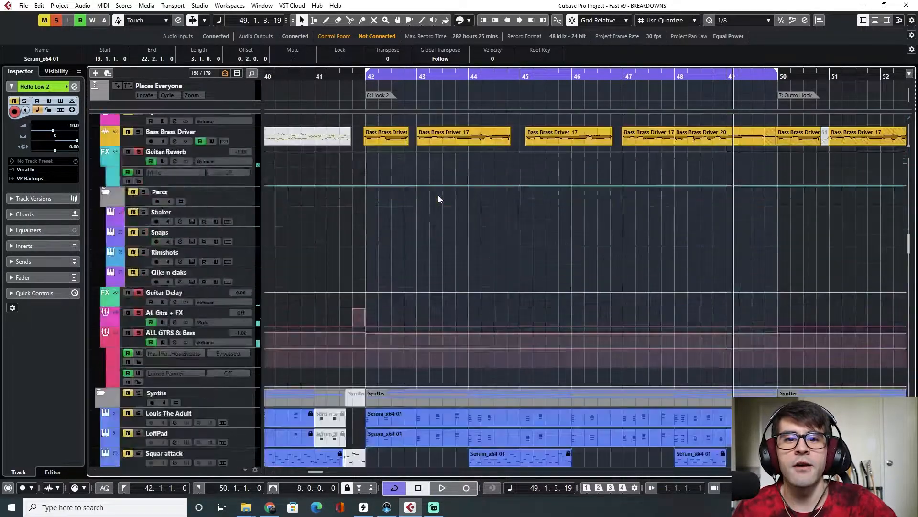
pyautogui.scroll(-5, 438, 195)
pyautogui.scroll(3, 418, 395)
pyautogui.scroll(-7, 398, 387)
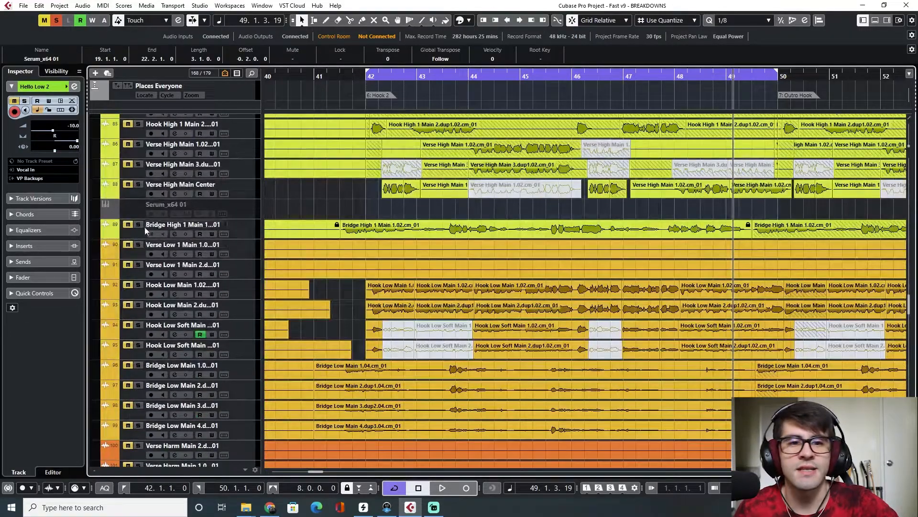
pyautogui.scroll(-5, 439, 308)
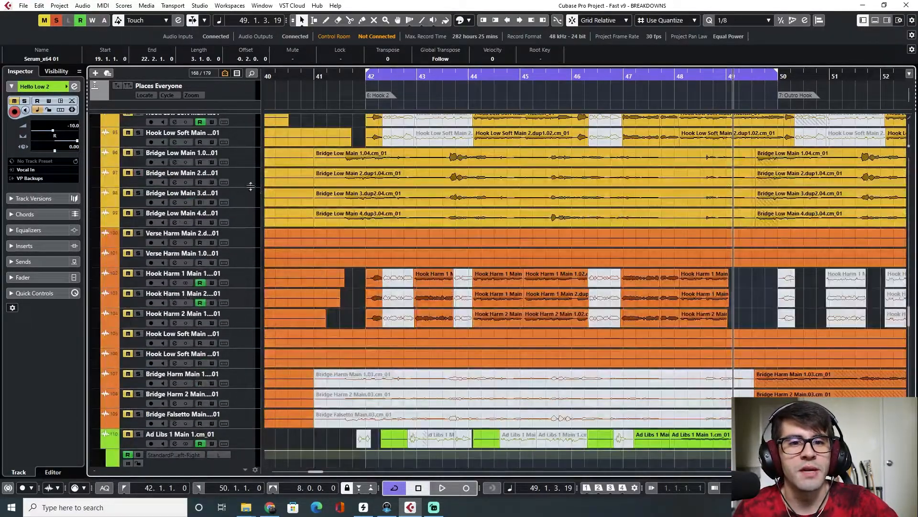
pyautogui.moveTo(139, 193); pyautogui.dragTo(134, 234)
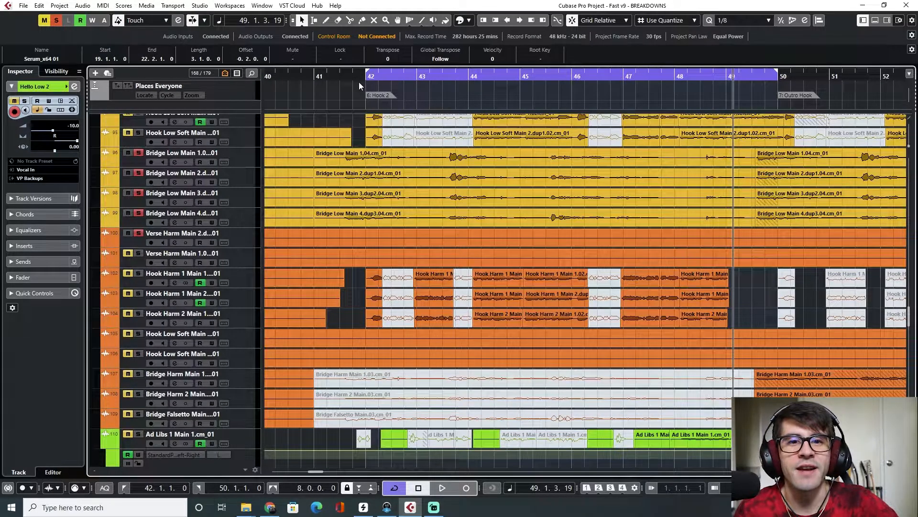
# Step: Turn off cycle playback and play the soloed bridge vocals from bar 41
pyautogui.moveTo(315, 76); pyautogui.dragTo(320, 77)
pyautogui.press('KP_Divide')
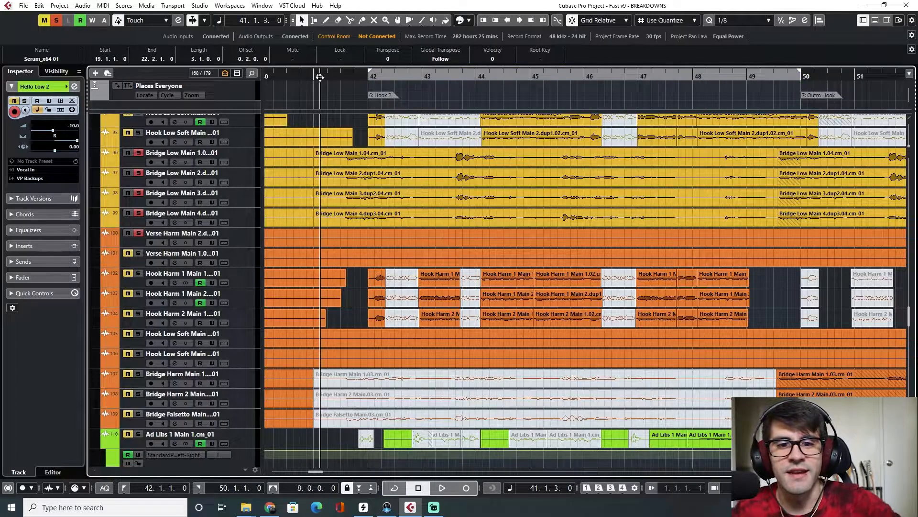
pyautogui.scroll(-4, 394, 327)
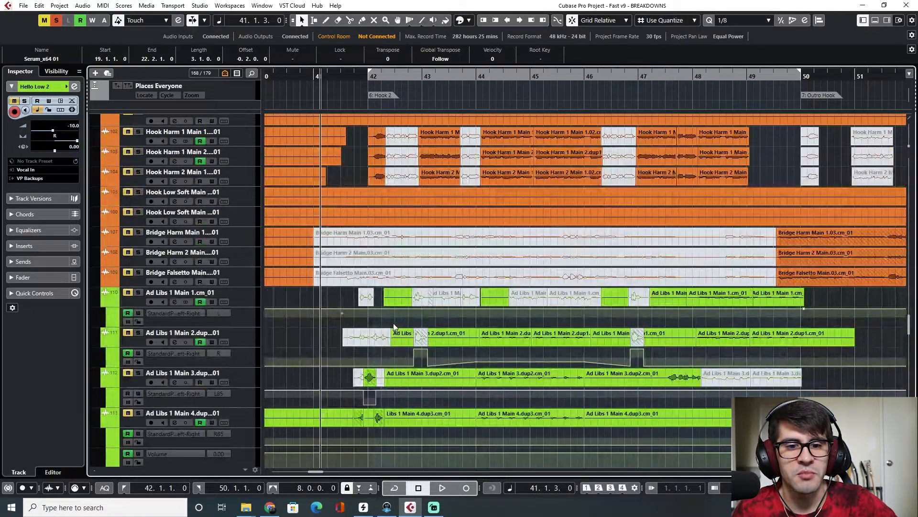
pyautogui.scroll(-8, 394, 327)
pyautogui.press('space')
pyautogui.scroll(12, 393, 323)
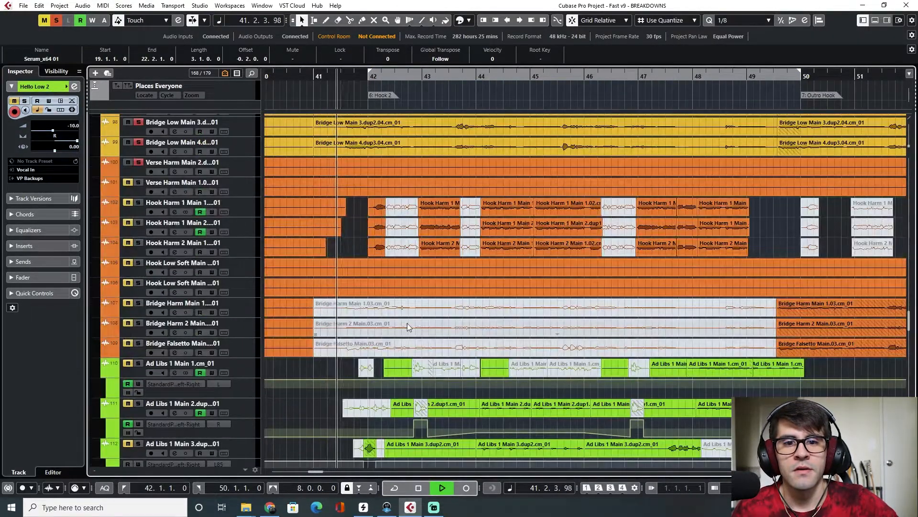
pyautogui.scroll(4, 429, 351)
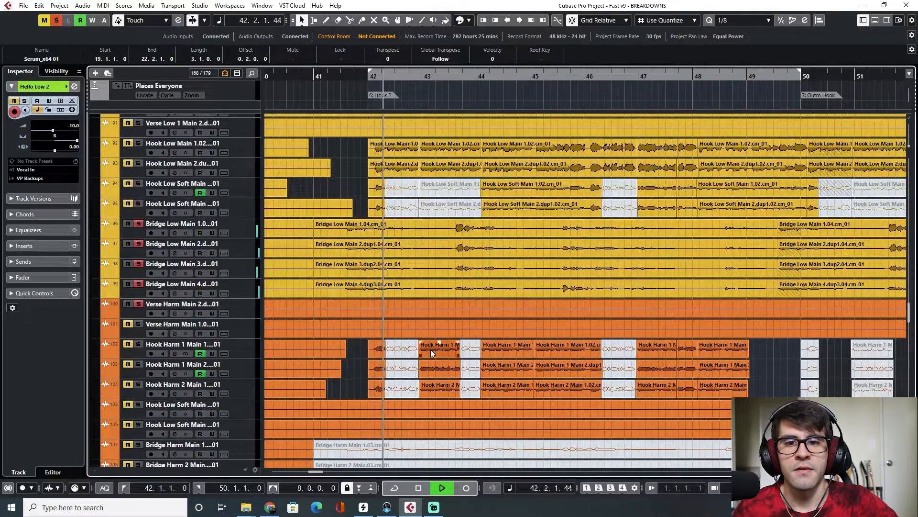
pyautogui.click(430, 365)
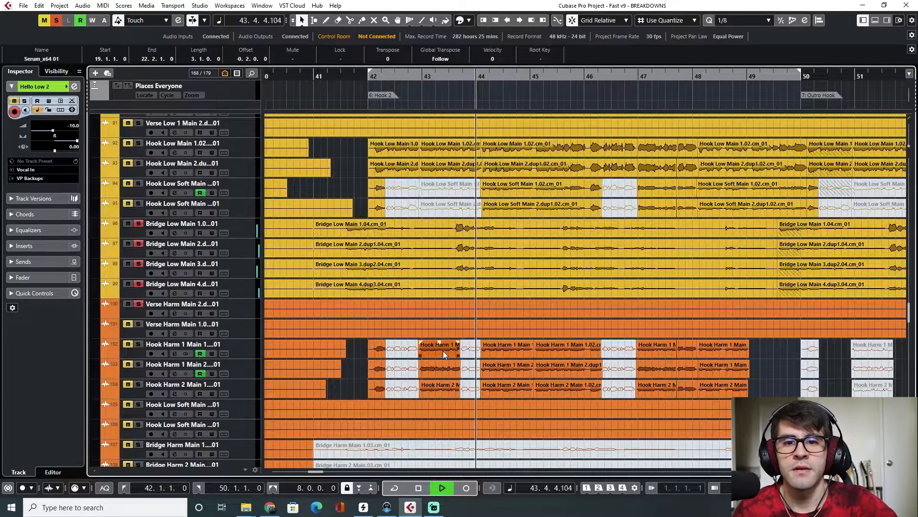
# Step: Extend the solo to the Bridge High, Hook Low and Hook Harm vocals, audition the full Hook 2 stack, and stop playback
pyautogui.scroll(2, 443, 351)
pyautogui.hscroll(-2, 442, 352)
pyautogui.hscroll(4, 443, 351)
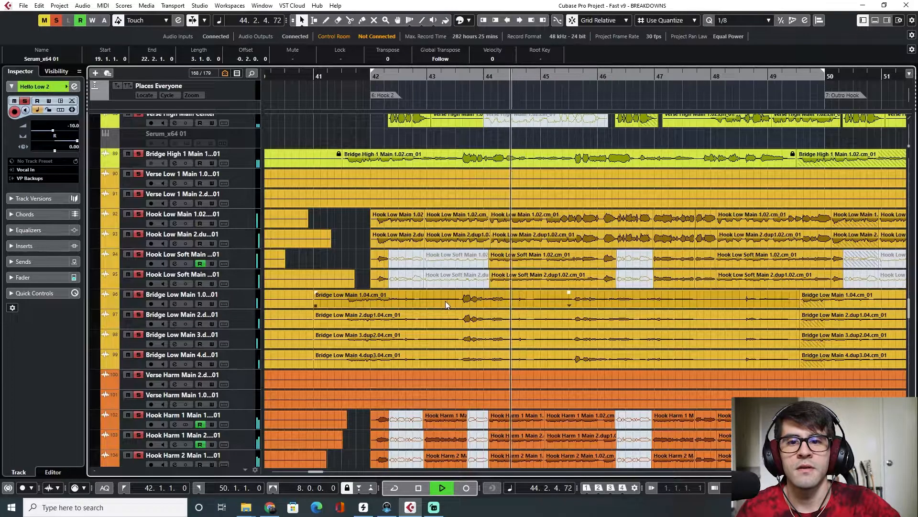
pyautogui.hscroll(2, 445, 300)
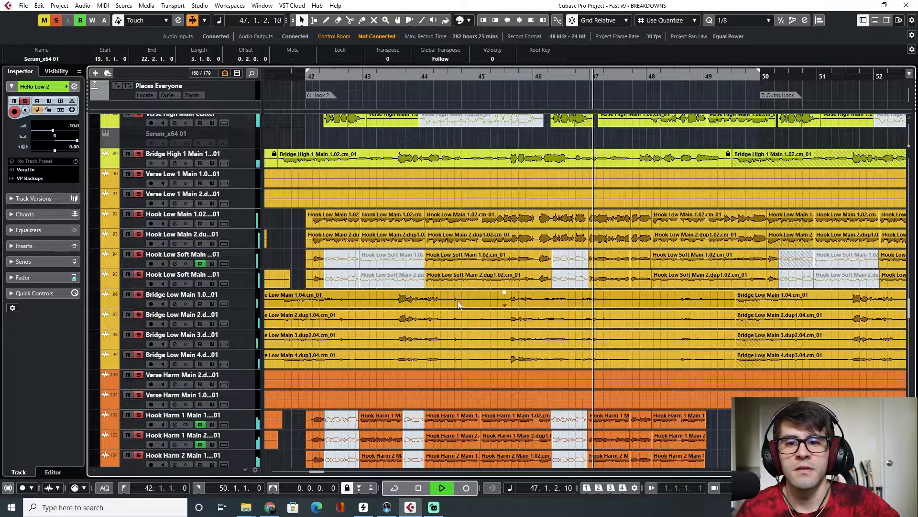
pyautogui.hscroll(2, 451, 331)
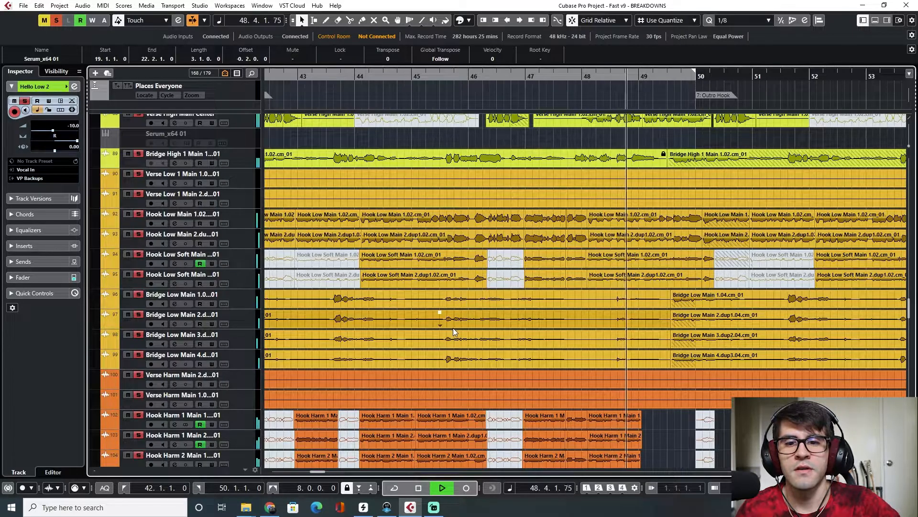
pyautogui.hscroll(2, 454, 332)
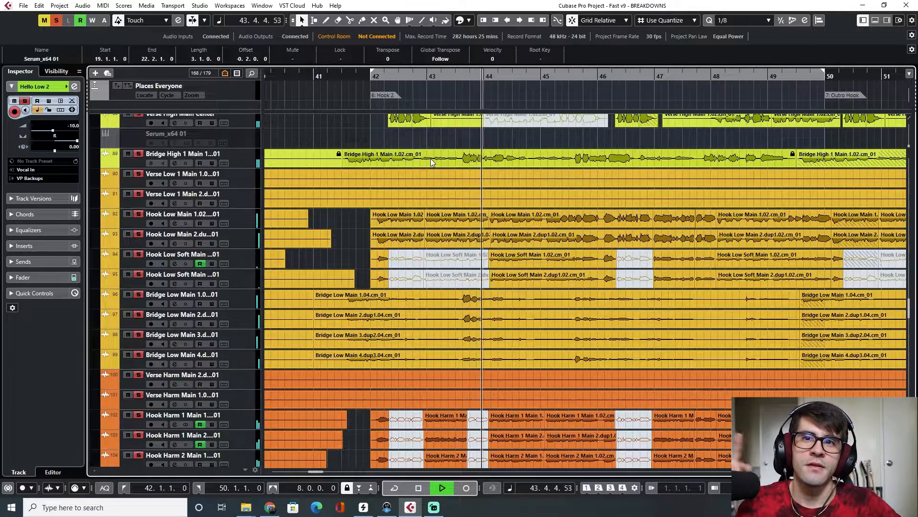
pyautogui.press('space')
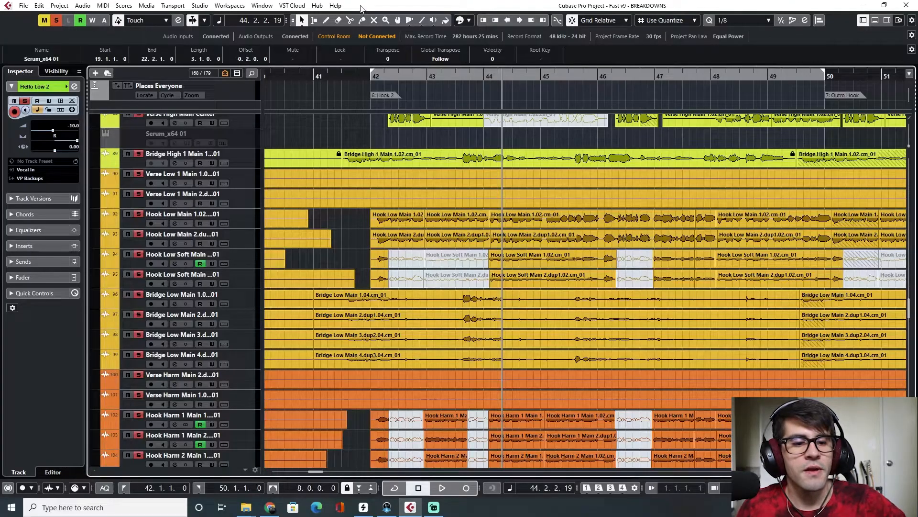
# Step: Clear all solos and activate a cycle range over the intro from 1.4.1.0 to 10.1.1.0
pyautogui.scroll(-5, 365, 170)
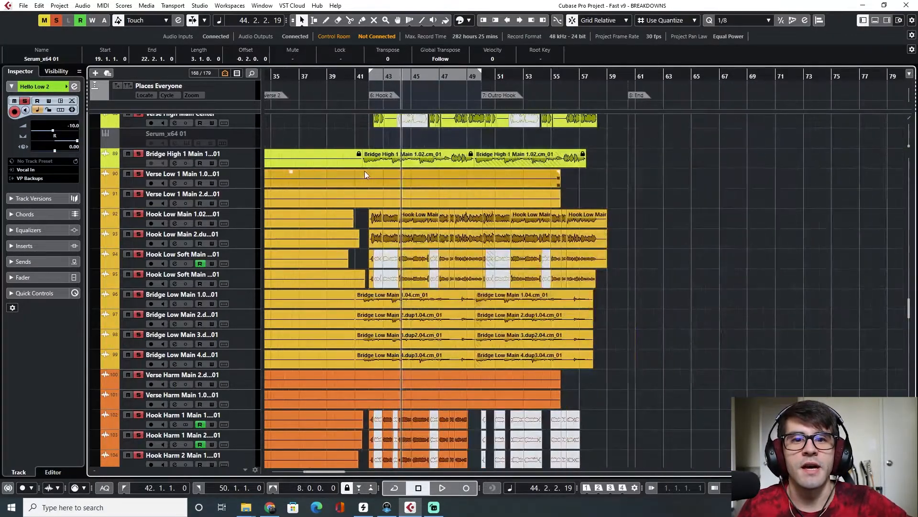
pyautogui.hscroll(2, 367, 169)
pyautogui.hscroll(-10, 367, 169)
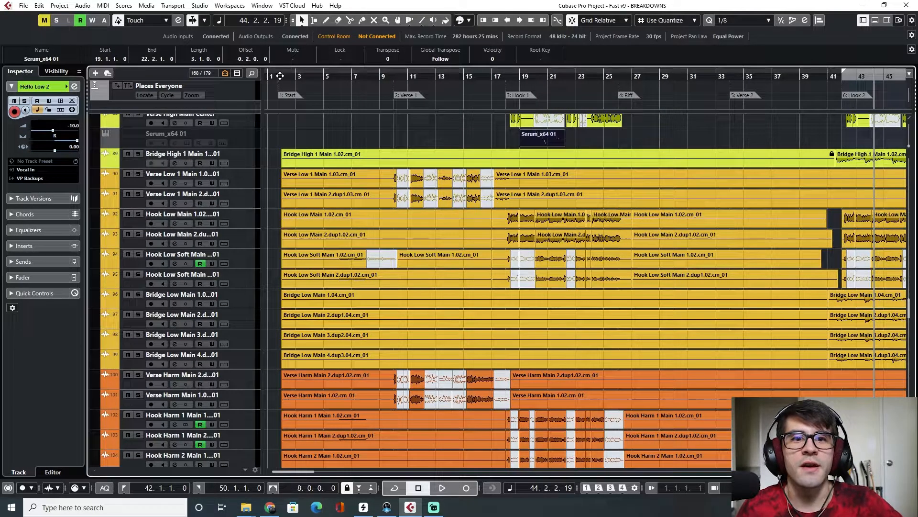
pyautogui.moveTo(280, 71); pyautogui.dragTo(392, 75)
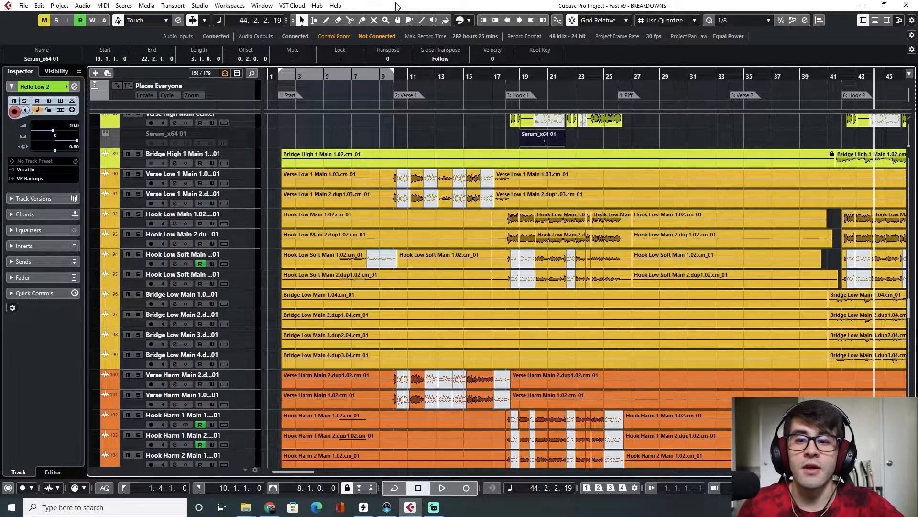
pyautogui.click(327, 78)
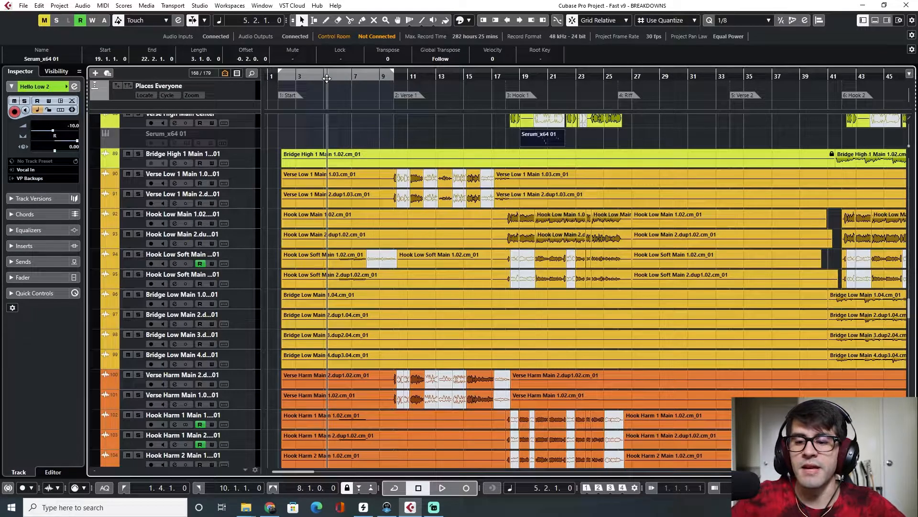
pyautogui.doubleClick(327, 78)
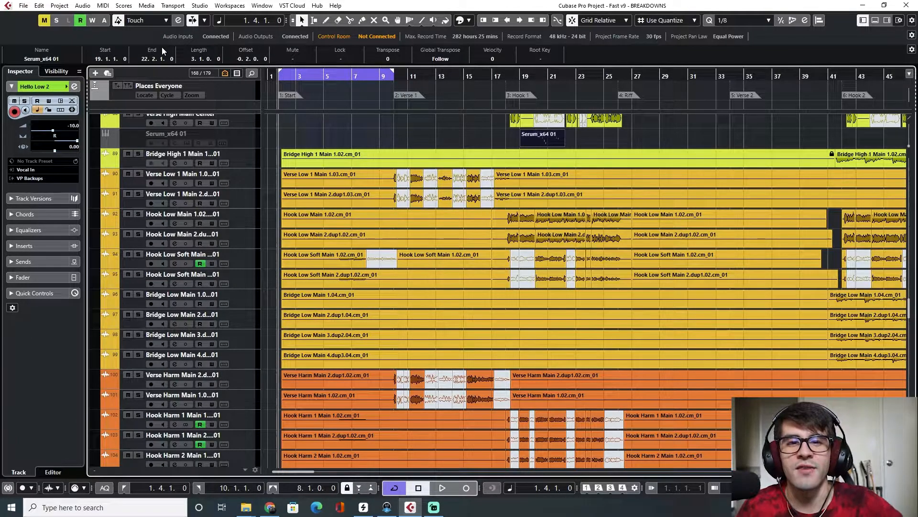
# Step: Play the intro cycle range and select the Main Vox channel in the MixConsole
pyautogui.press('space')
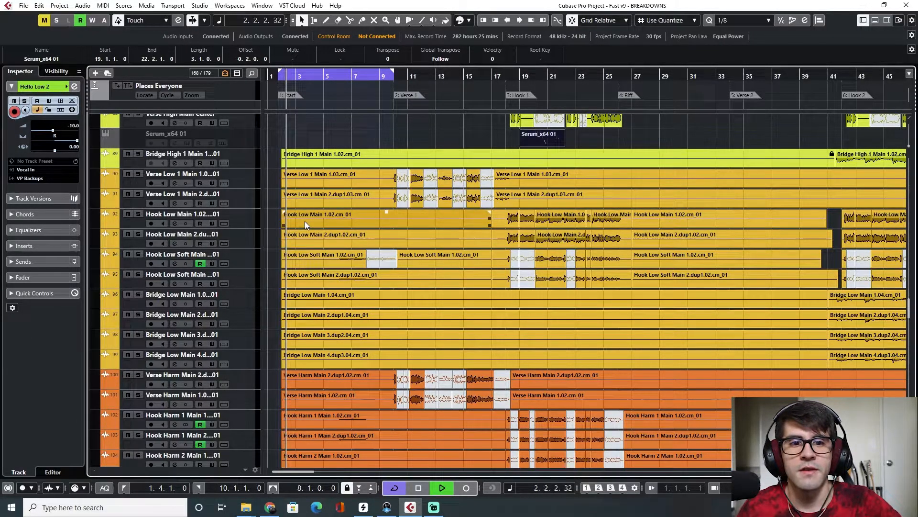
pyautogui.scroll(-10, 324, 231)
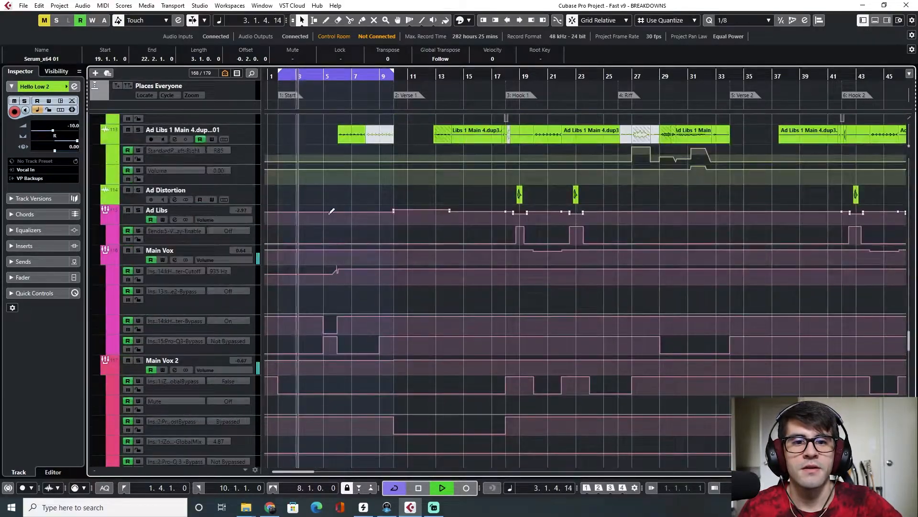
pyautogui.scroll(-15, 323, 247)
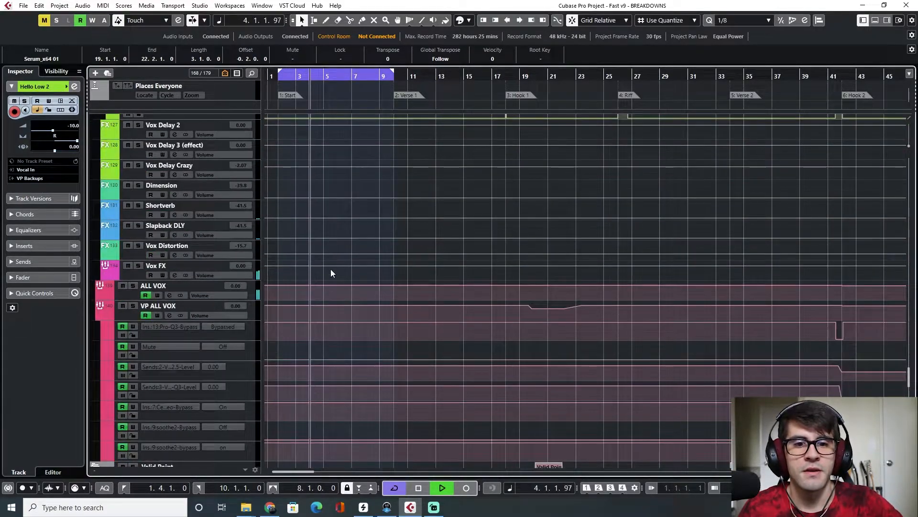
pyautogui.press('F3')
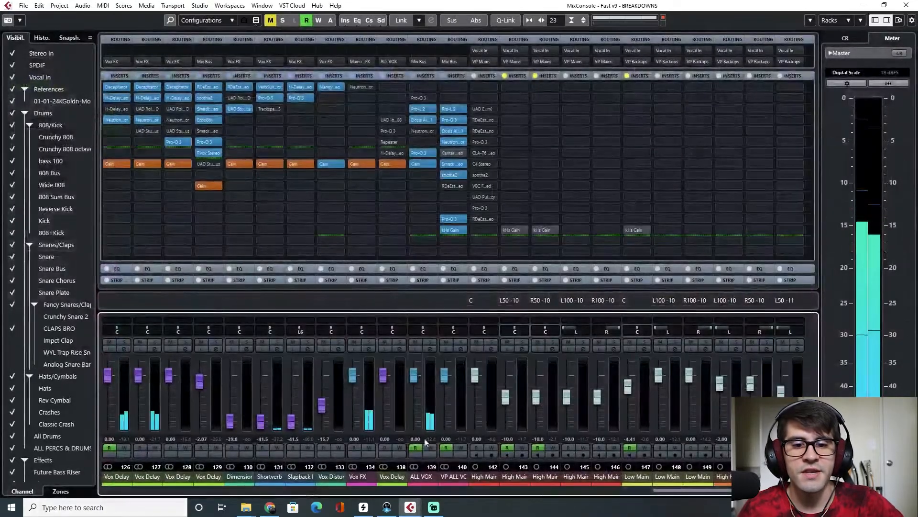
pyautogui.moveTo(724, 493); pyautogui.dragTo(612, 491)
pyautogui.click(513, 477)
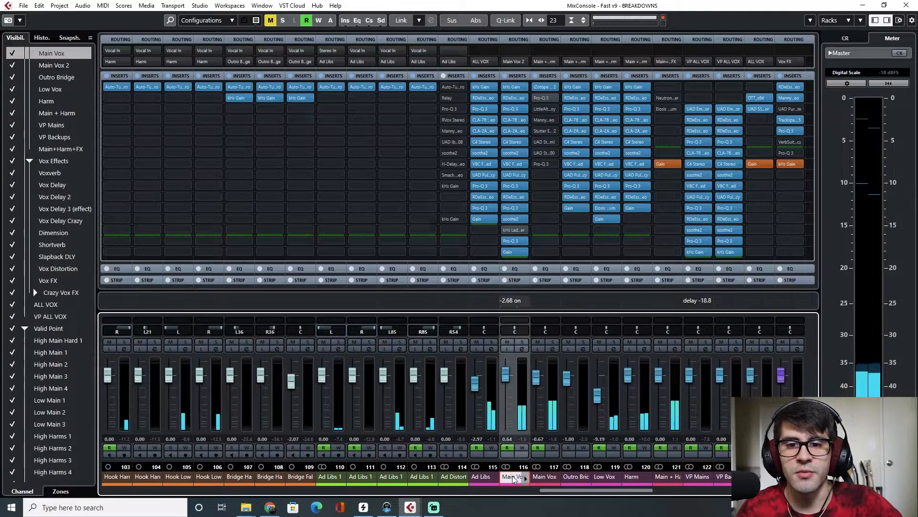
# Step: Open Pro-Q 3 on Main Vox and iZotope Trash 2 on Main Vox 2, closing Trash's preset manager and arranging the windows side by side
pyautogui.click(515, 244)
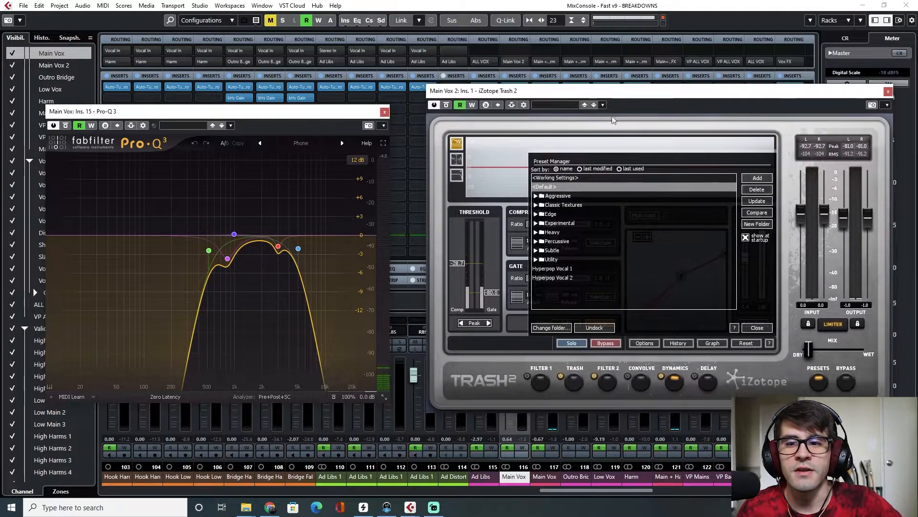
pyautogui.click(757, 329)
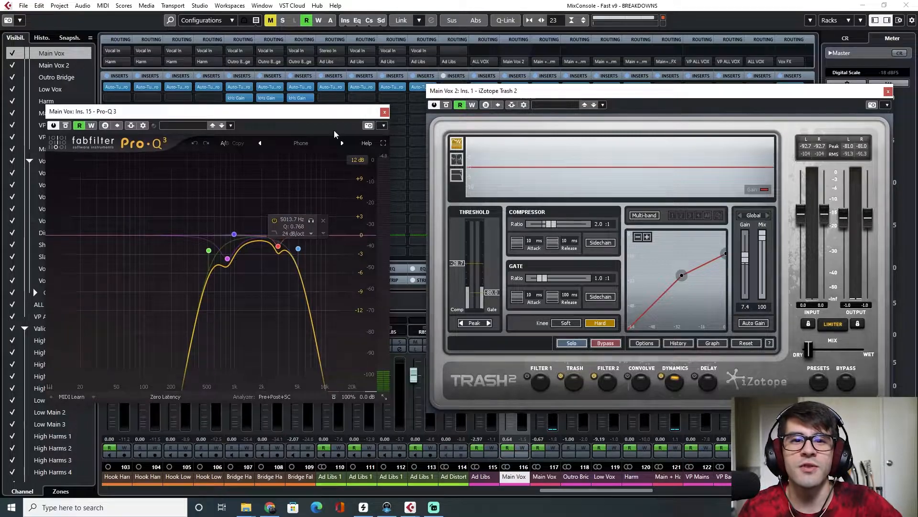
pyautogui.moveTo(330, 115); pyautogui.dragTo(342, 99)
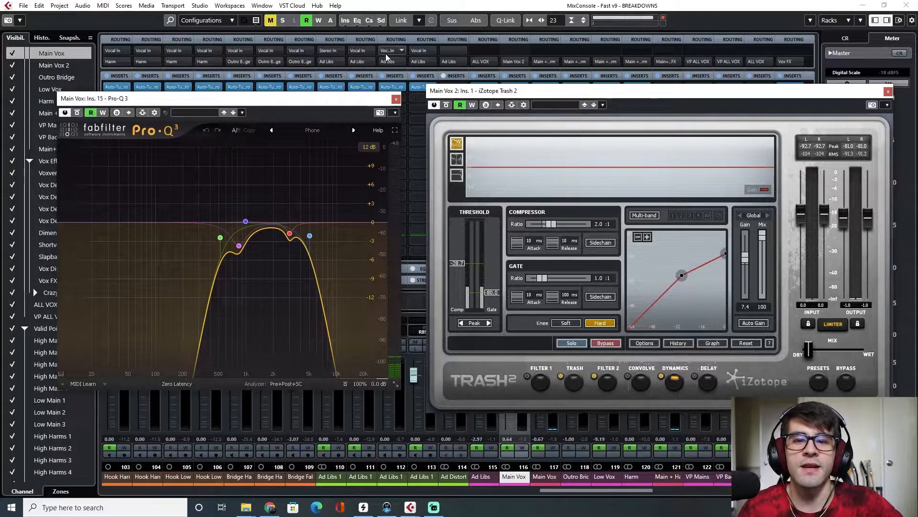
# Step: Play the intro vocal with Pro-Q 3 and Trash 2 showing, close both plug-in windows, and return to the project window
pyautogui.hotkey('ctrl', 'alt', 'Return')
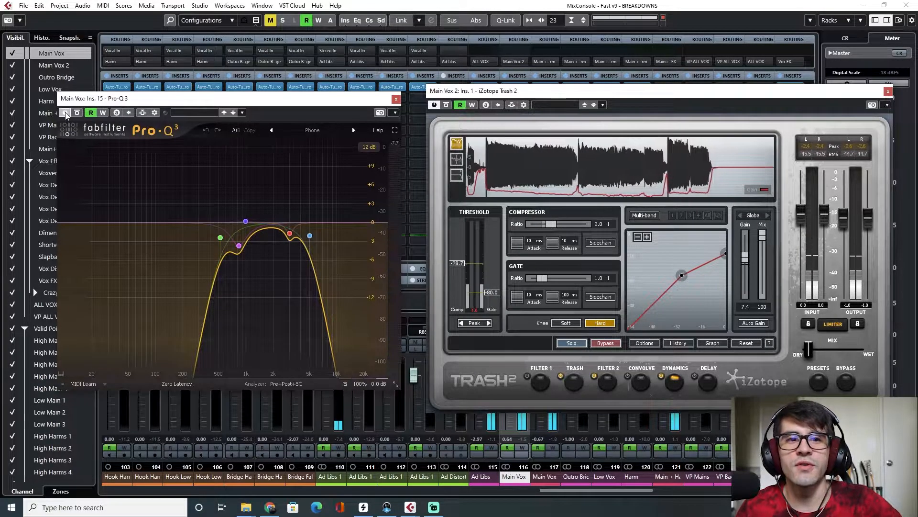
pyautogui.click(396, 99)
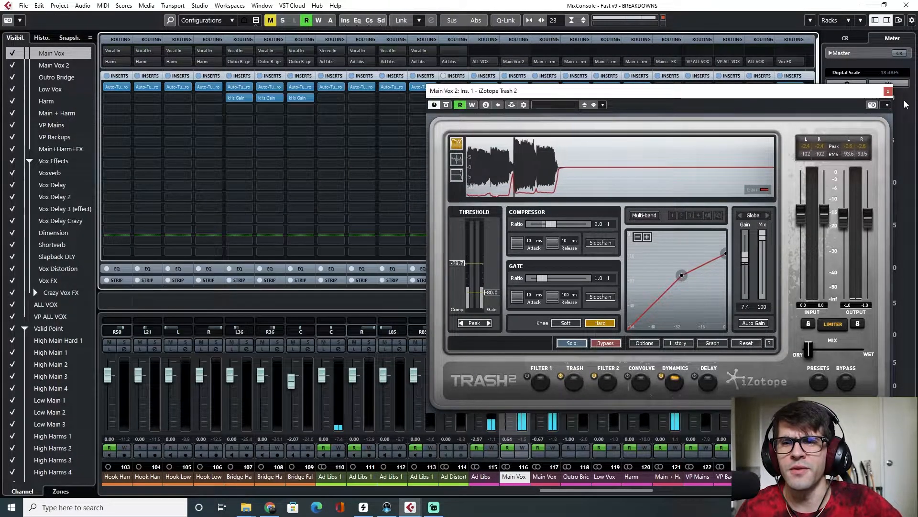
pyautogui.click(888, 91)
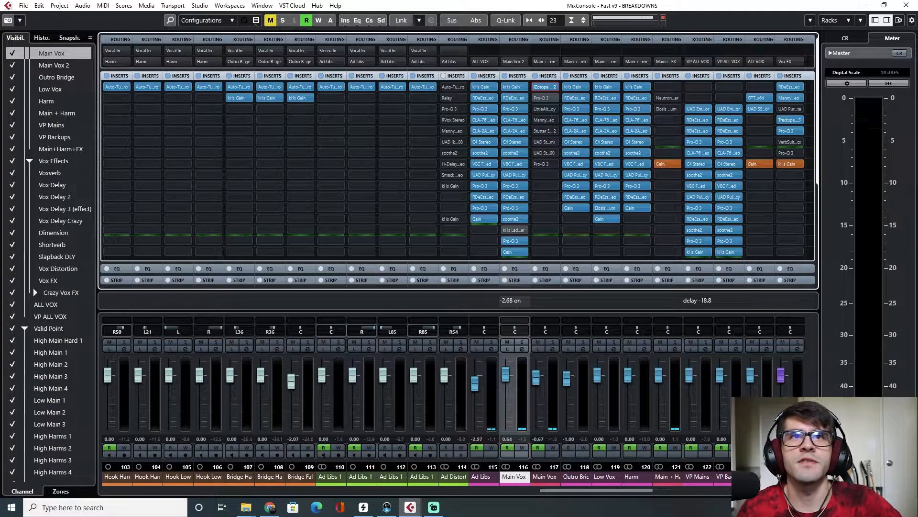
pyautogui.hotkey('alt', 'Tab')
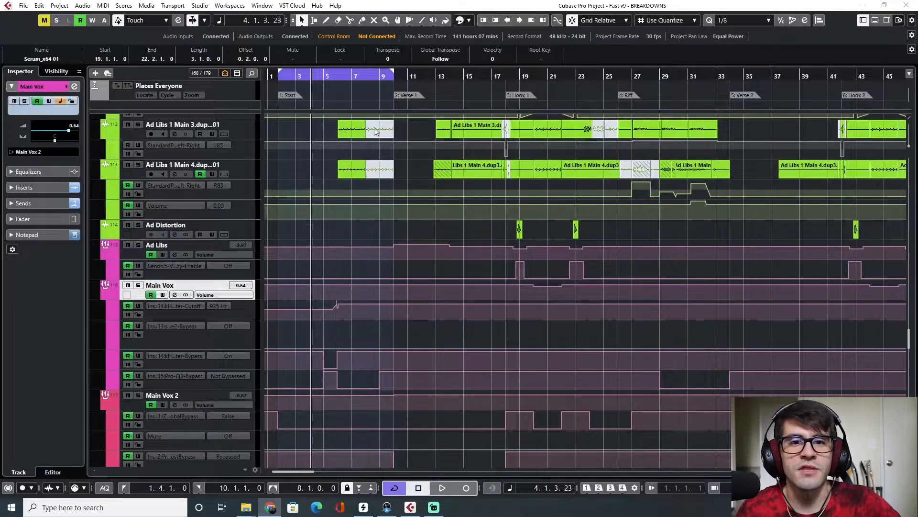
# Step: Find the Vox Chops tracks, solo Chops/effect, audition its chop at the end of Verse 1, and stop playback
pyautogui.click(340, 75)
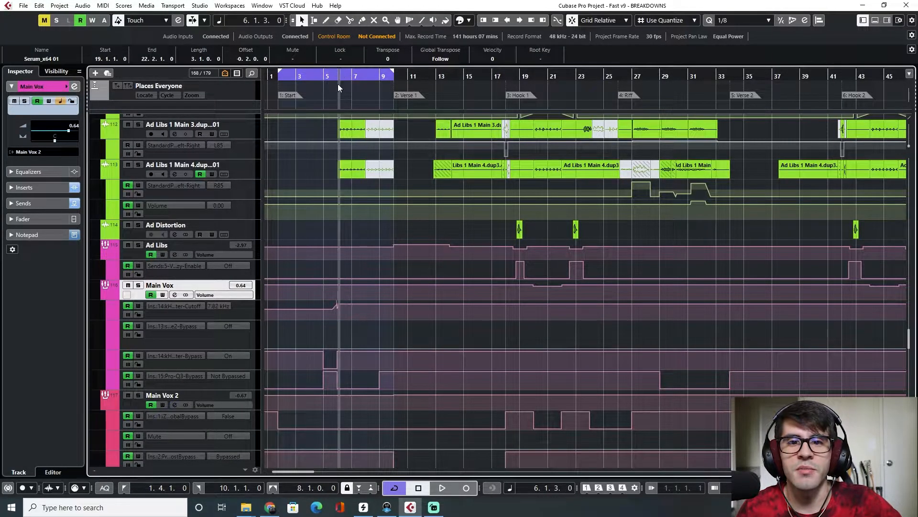
pyautogui.scroll(15, 542, 216)
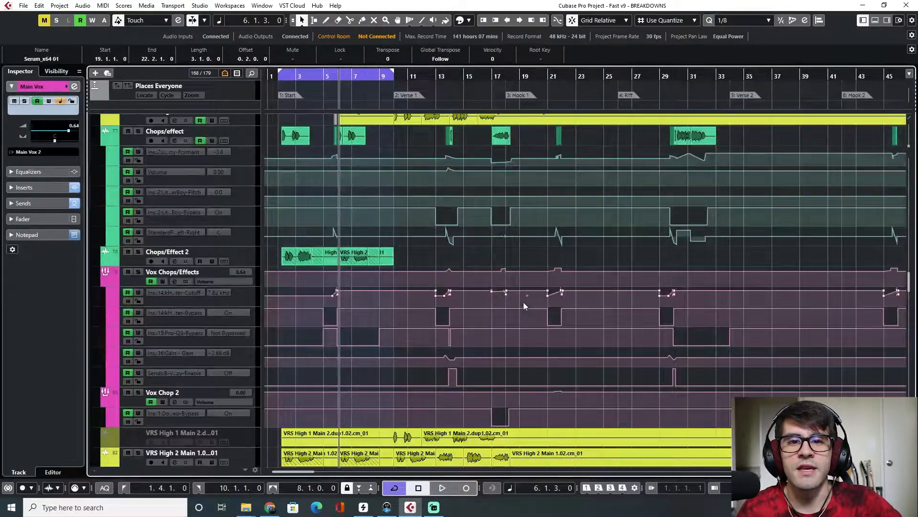
pyautogui.scroll(3, 523, 302)
pyautogui.click(406, 74)
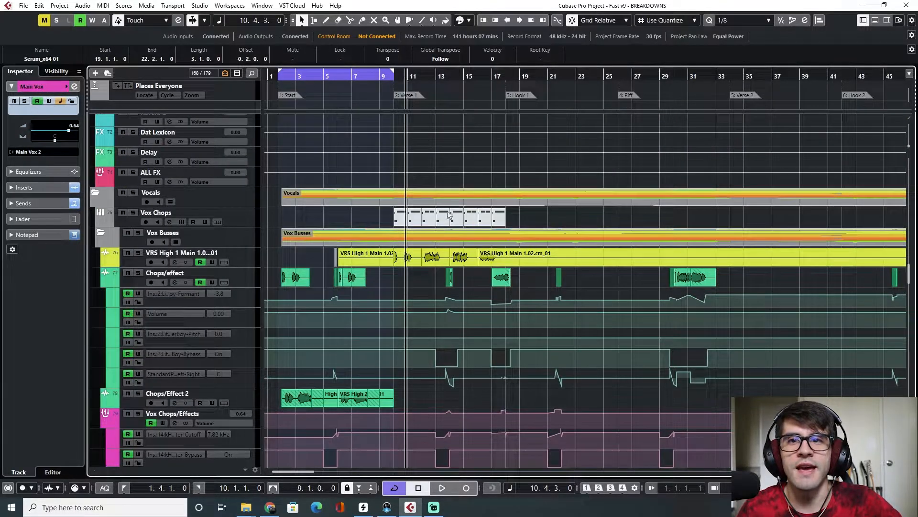
pyautogui.scroll(-2, 390, 270)
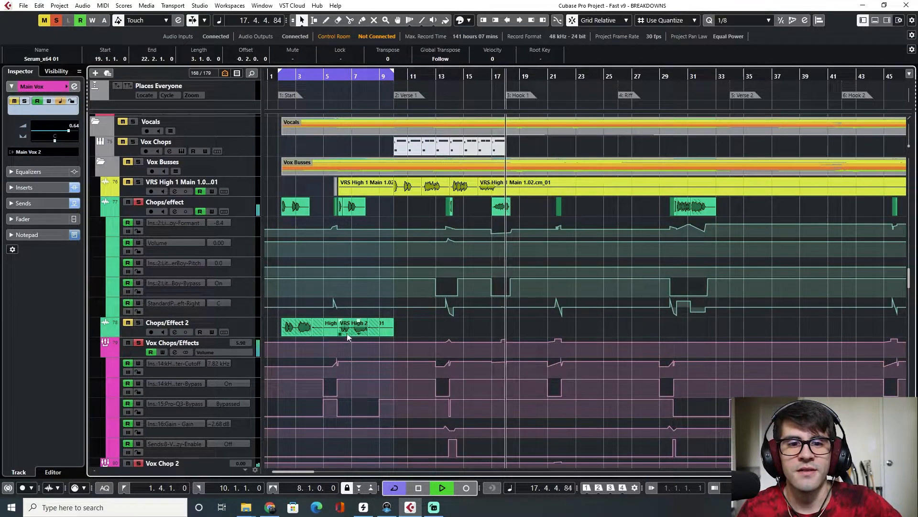
pyautogui.press('space')
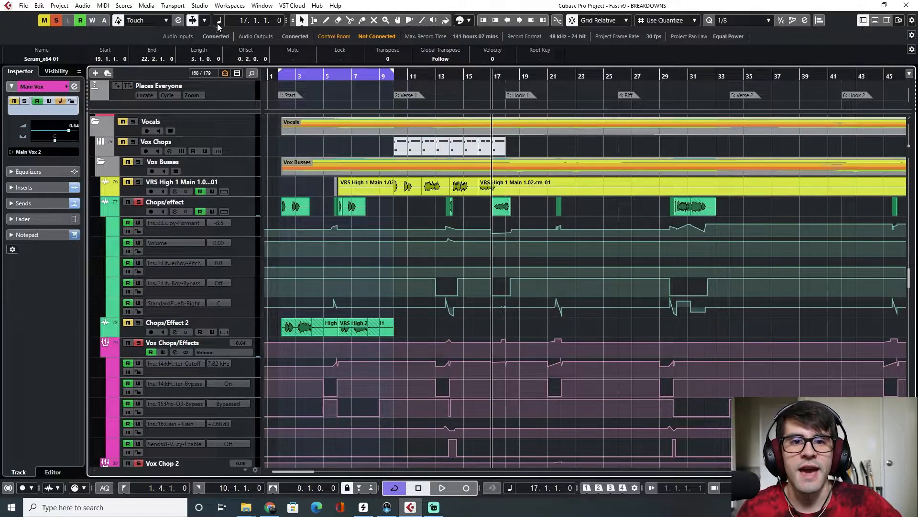
# Step: Clear all solos, audition the vocal chop from bar 17 in the full mix, and stop playback
pyautogui.click(56, 21)
pyautogui.press('space')
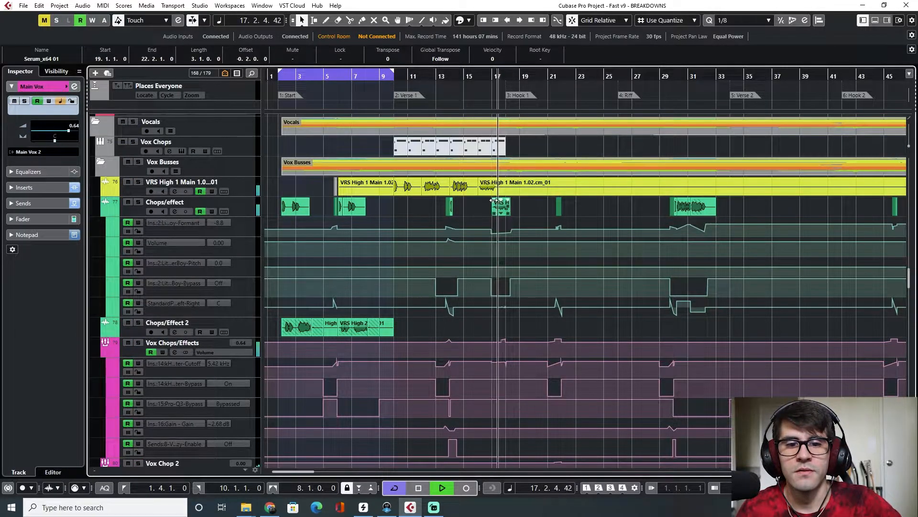
pyautogui.scroll(-3, 499, 231)
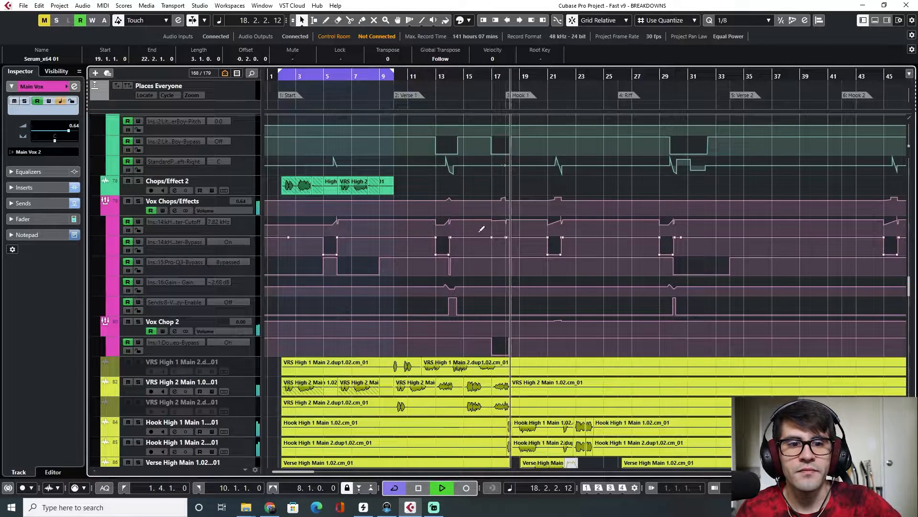
pyautogui.press('space')
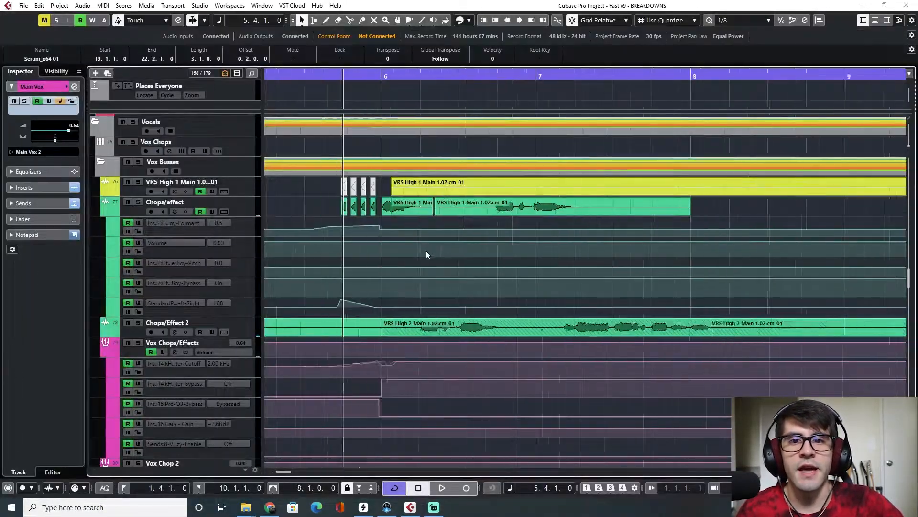
# Step: Set the cycle range over Verse 1 from 10.1.1.0 to 18.1.1.0 and place the playhead at bar 10
pyautogui.scroll(-6, 427, 252)
pyautogui.moveTo(454, 74); pyautogui.dragTo(605, 68)
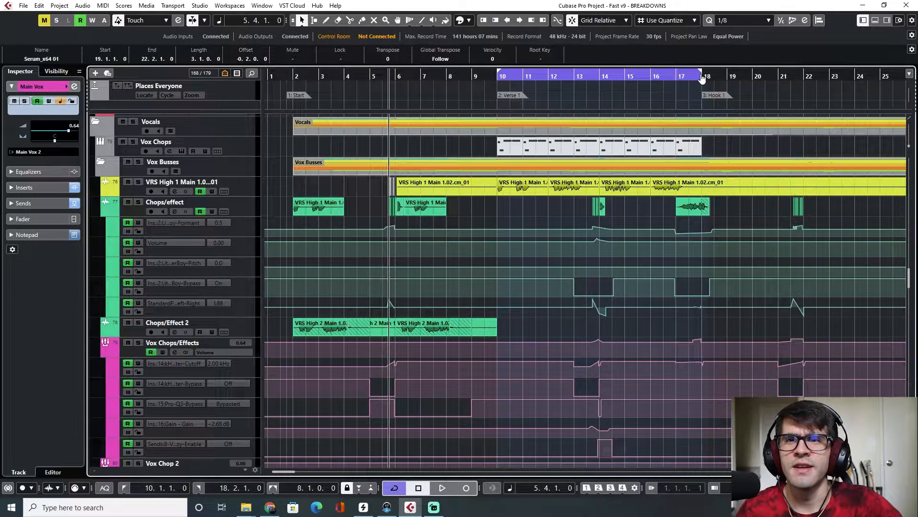
pyautogui.click(496, 78)
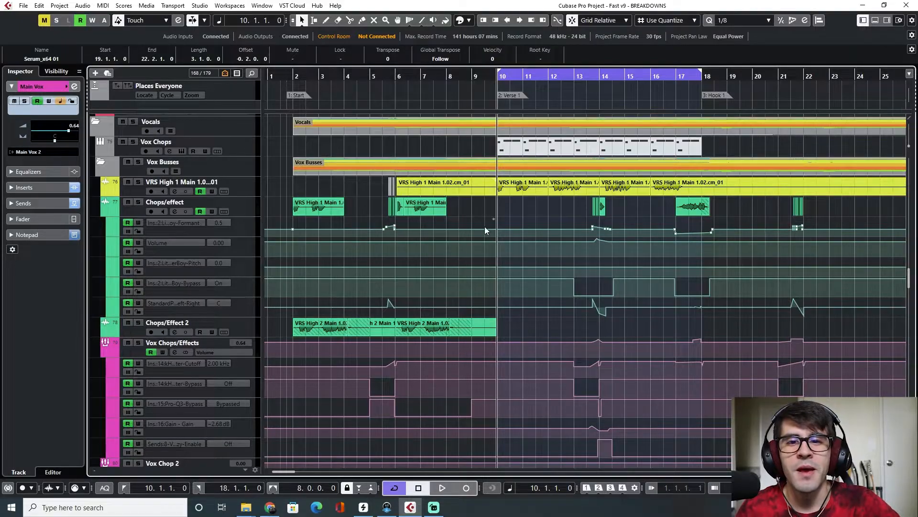
# Step: Locate the 808/Kick folder in the Drums section and solo it
pyautogui.scroll(-15, 484, 227)
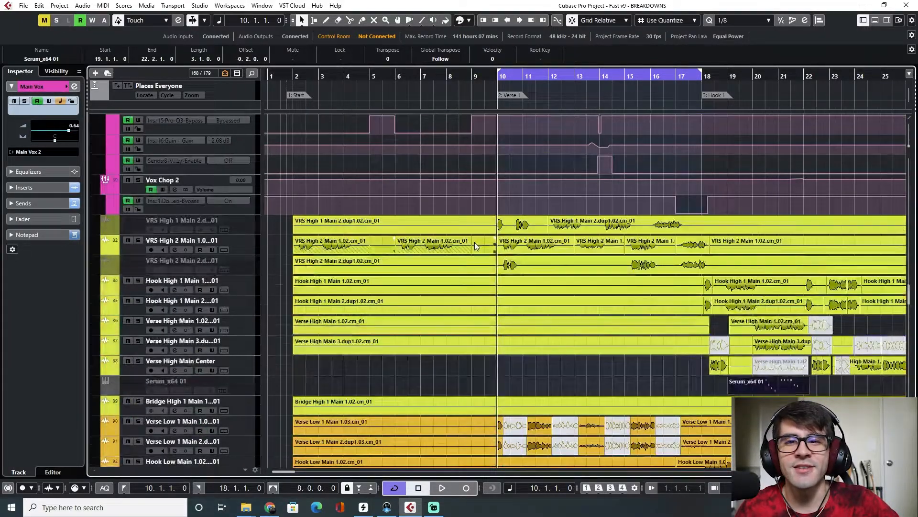
pyautogui.scroll(-15, 457, 251)
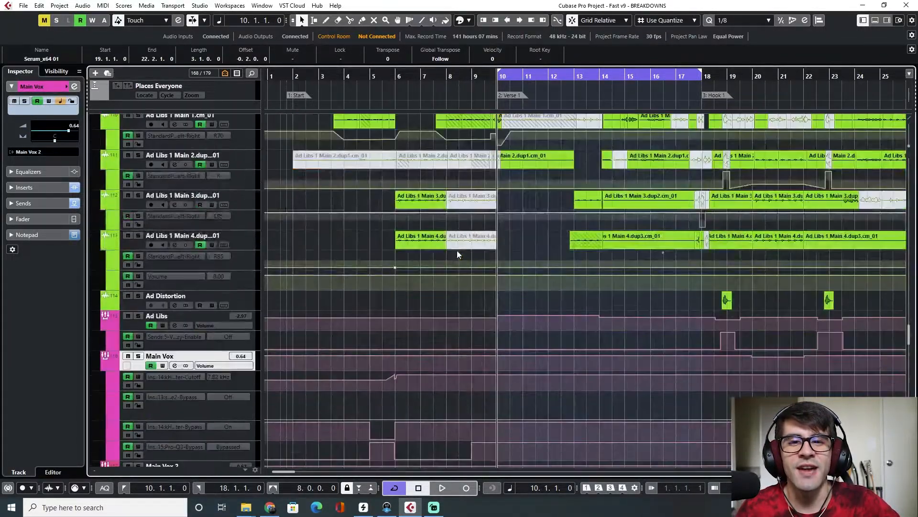
pyautogui.scroll(-10, 458, 250)
pyautogui.scroll(15, 456, 252)
pyautogui.scroll(20, 451, 261)
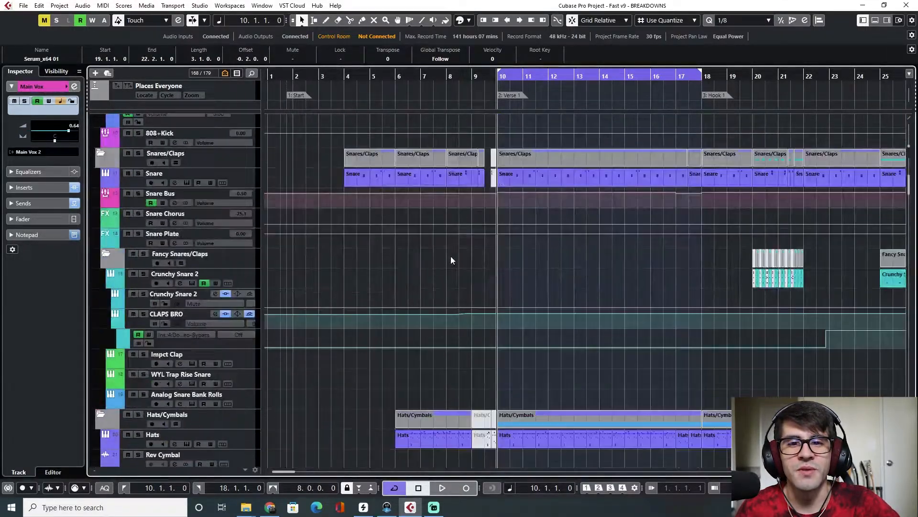
pyautogui.scroll(5, 451, 256)
pyautogui.click(137, 195)
# Step: Audition the soloed 808 and kick from bar 10 of the Verse 1 cycle, keeping the 808 tracks in view
pyautogui.scroll(-5, 143, 268)
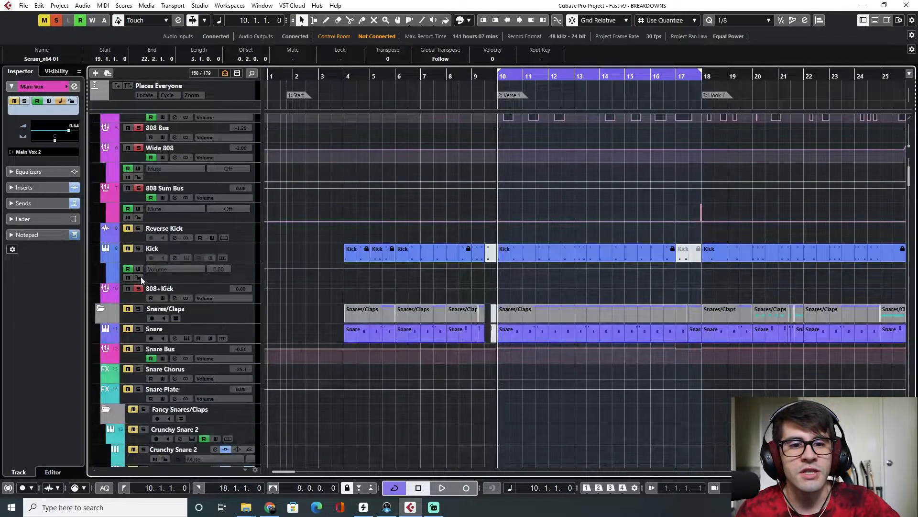
pyautogui.press('space')
pyautogui.press('space')
pyautogui.moveTo(495, 73); pyautogui.dragTo(495, 77)
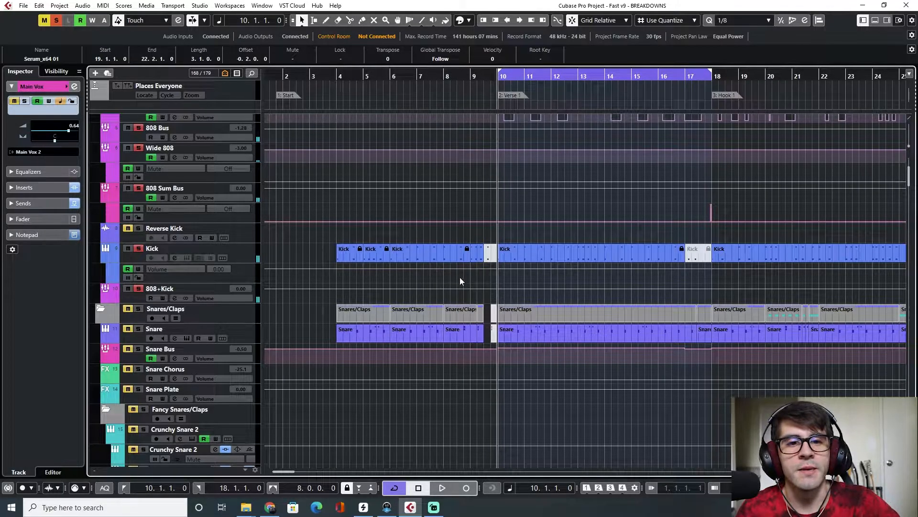
pyautogui.press('space')
pyautogui.scroll(5, 543, 302)
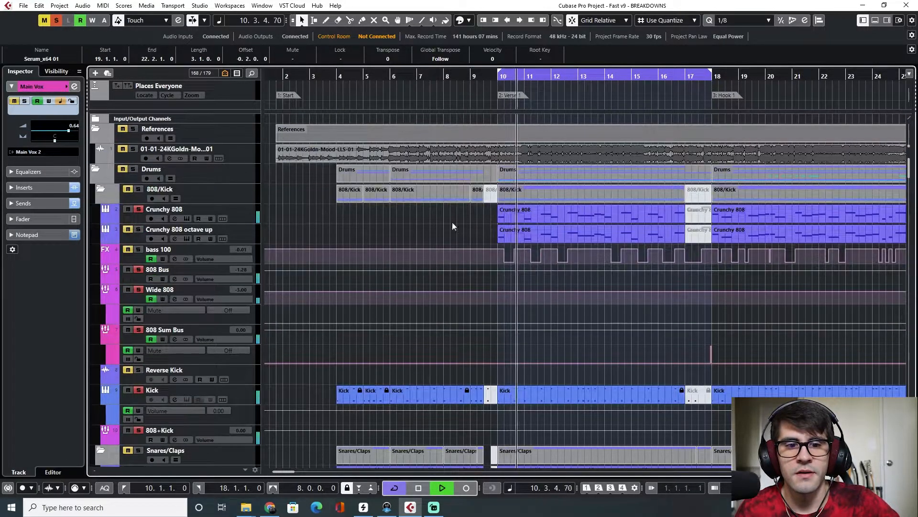
# Step: Select the Crunchy 808 track and show its channel alongside the bass 100 fader in the MixConsole during playback
pyautogui.click(248, 218)
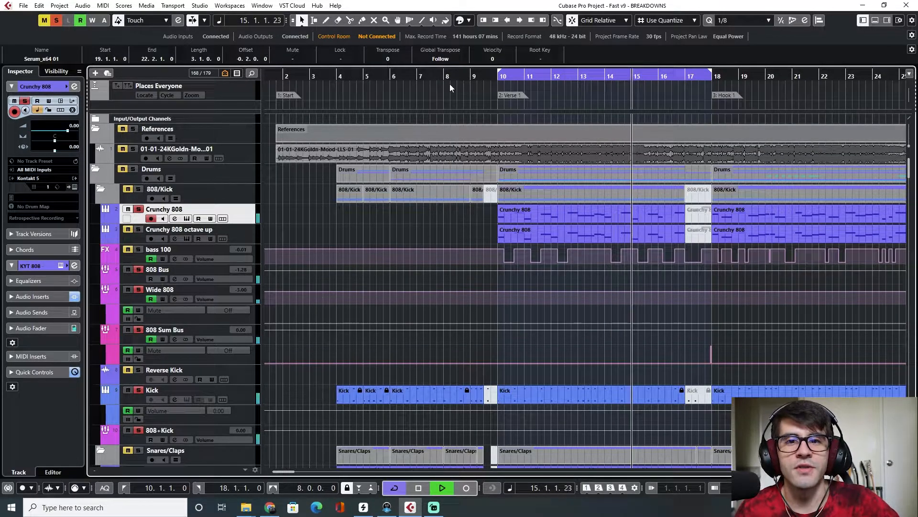
pyautogui.press('F3')
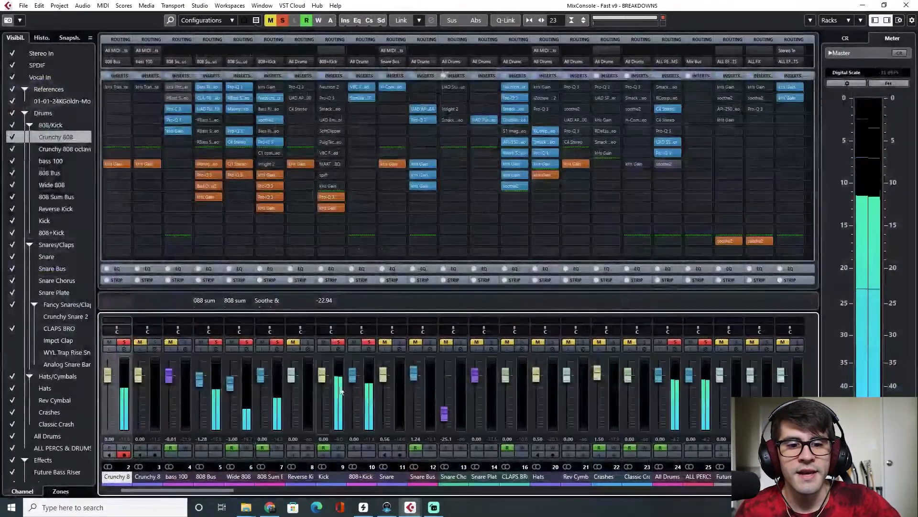
pyautogui.moveTo(172, 495); pyautogui.dragTo(161, 498)
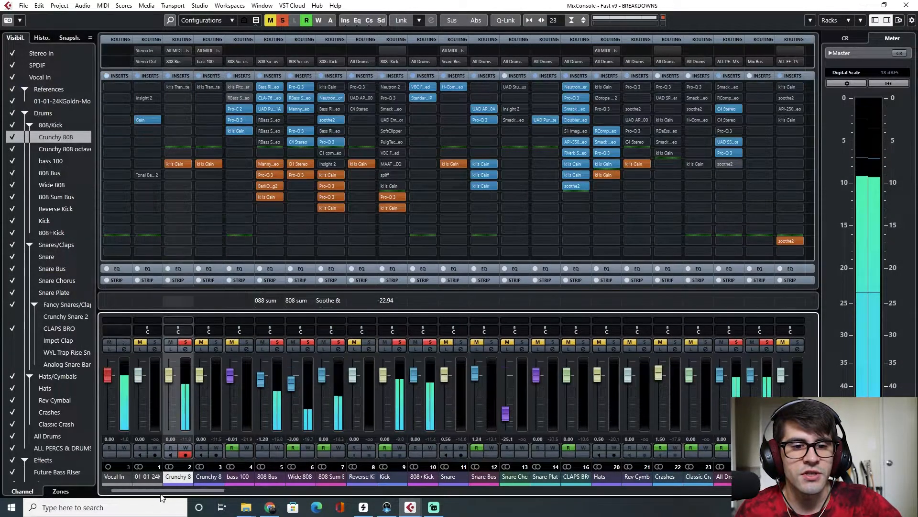
pyautogui.moveTo(231, 375); pyautogui.dragTo(237, 425)
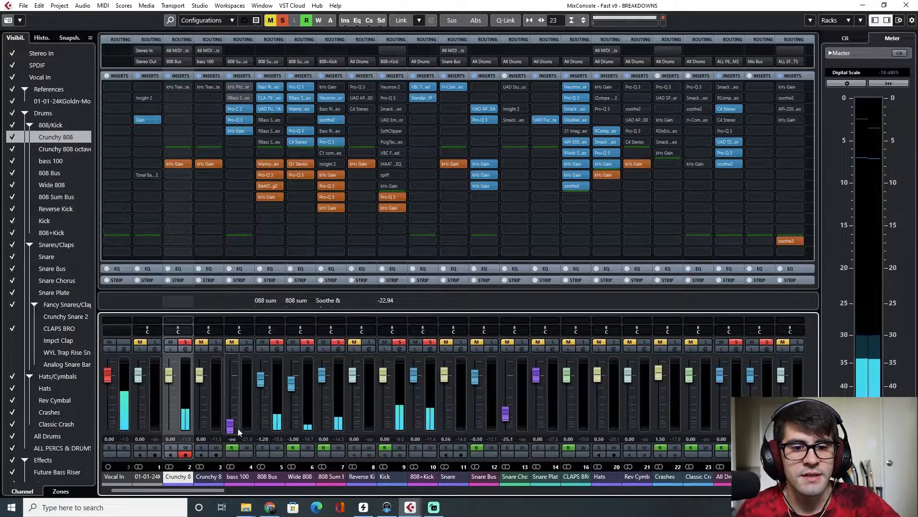
# Step: Select the 808 Bus channel and inspect its Manny and Pro-Q 3 inserts, closing the plug-in windows
pyautogui.click(273, 477)
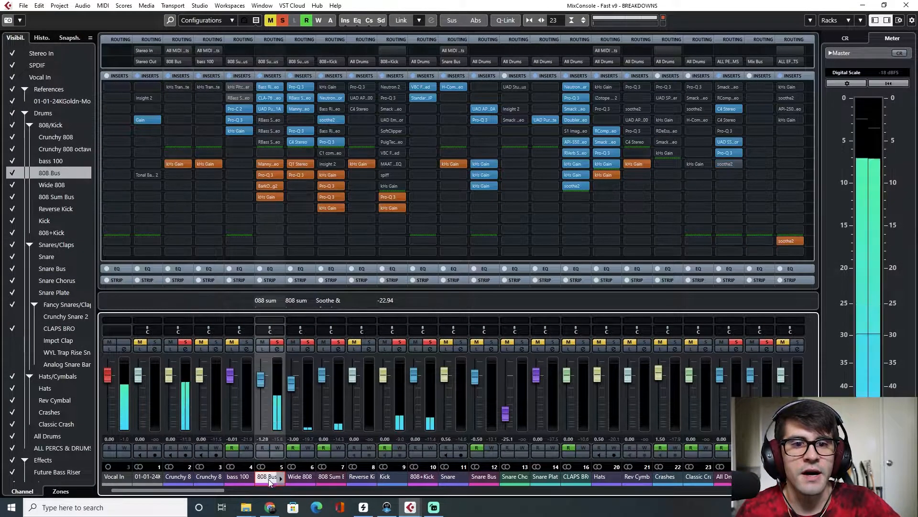
pyautogui.click(270, 162)
pyautogui.moveTo(618, 111); pyautogui.dragTo(490, 124)
pyautogui.click(624, 120)
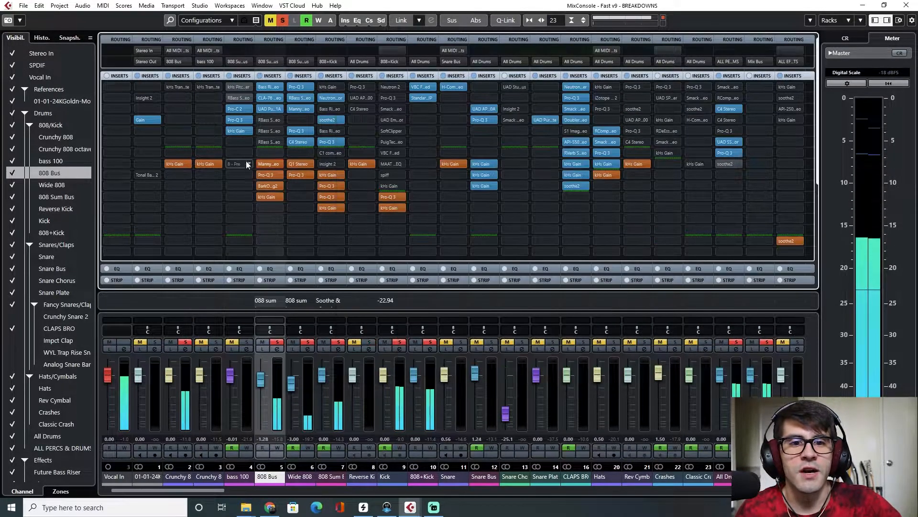
pyautogui.click(270, 175)
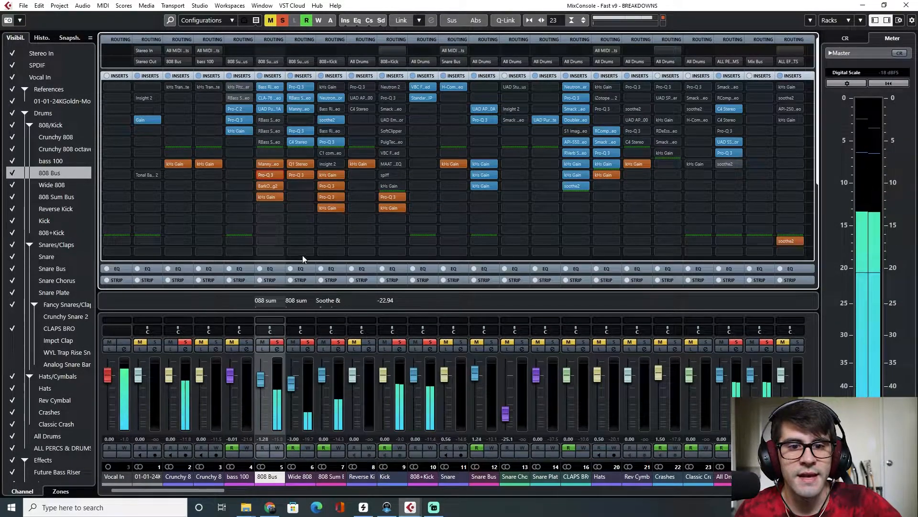
# Step: Inspect the Pro-Q 3 in insert 11 of the 808 Sum Bus, close it, and return to the project window
pyautogui.click(332, 478)
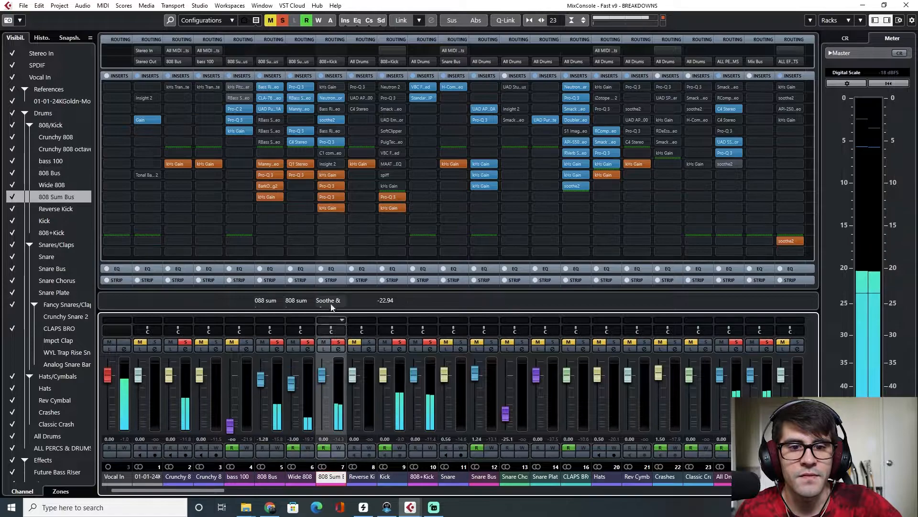
pyautogui.click(330, 197)
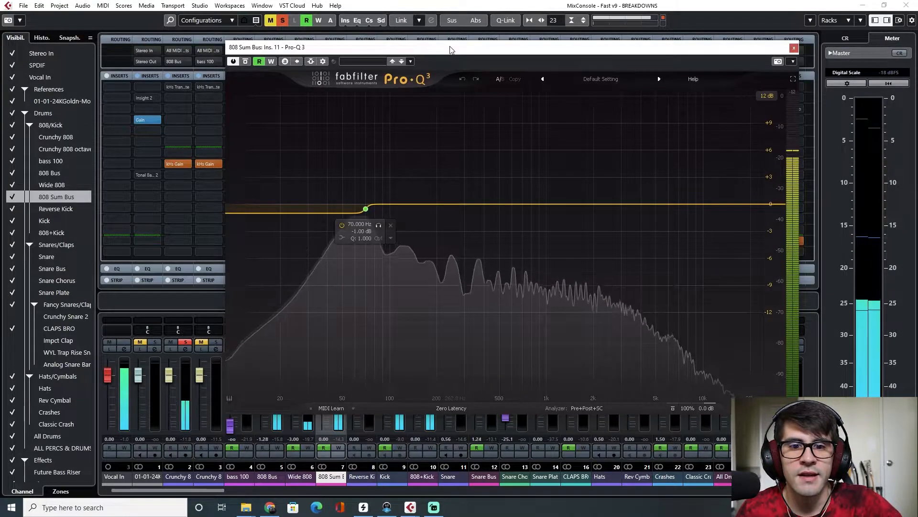
pyautogui.moveTo(450, 50); pyautogui.dragTo(515, 66)
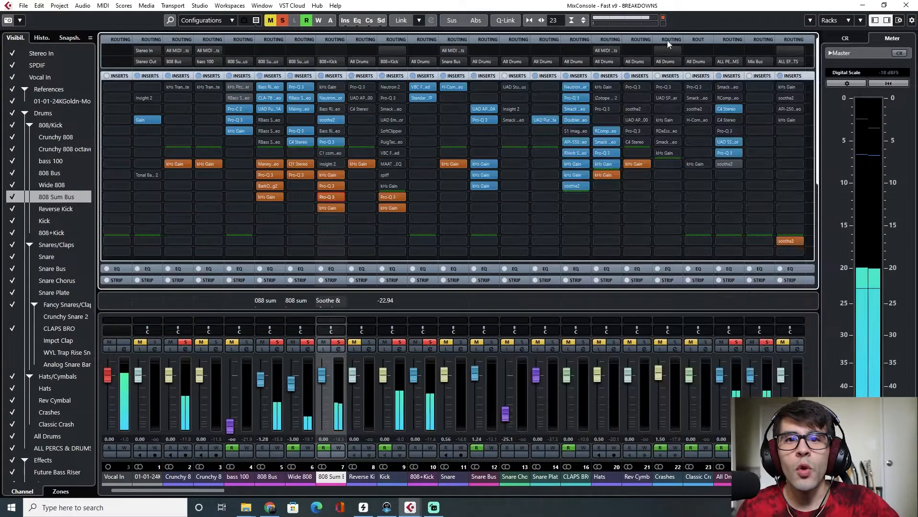
pyautogui.press('F3')
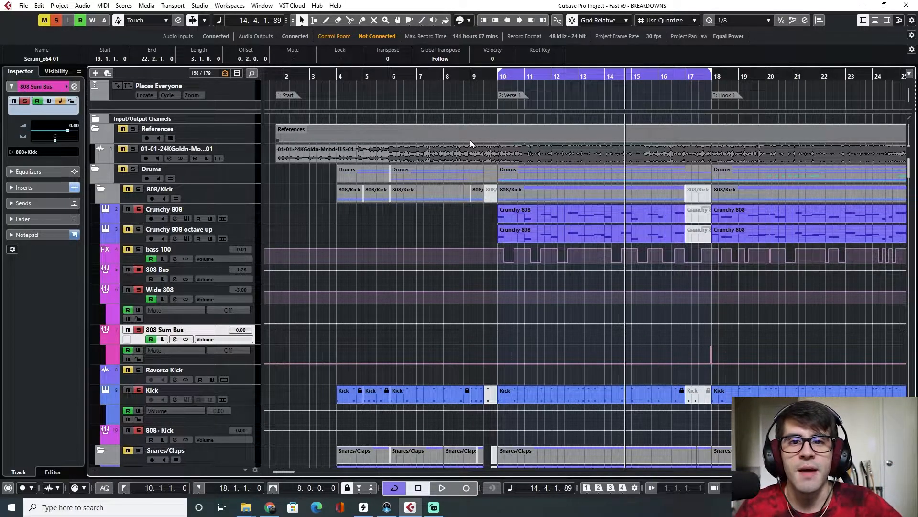
# Step: Place the playhead at 10.1.1.0, solo the bass 100 track, and open its Pro-Q 3 insert from the MixConsole
pyautogui.click(497, 81)
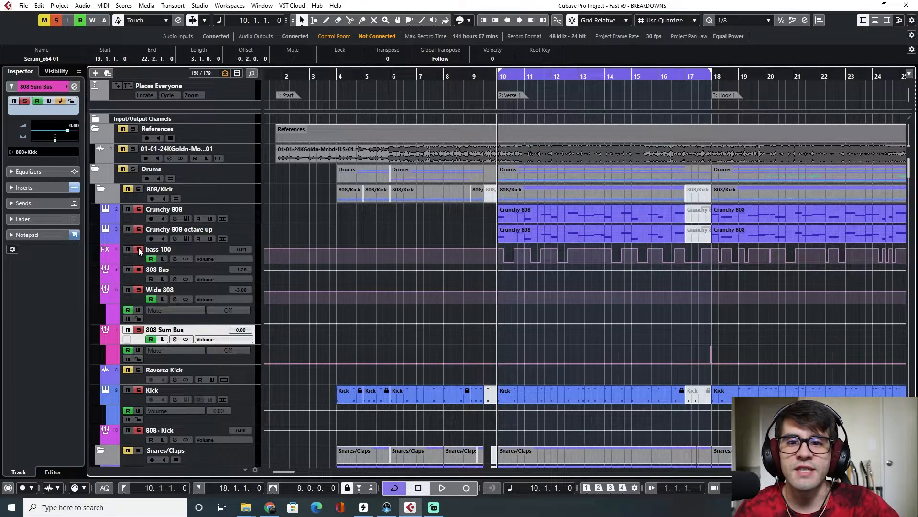
pyautogui.click(237, 231)
pyautogui.press('F3')
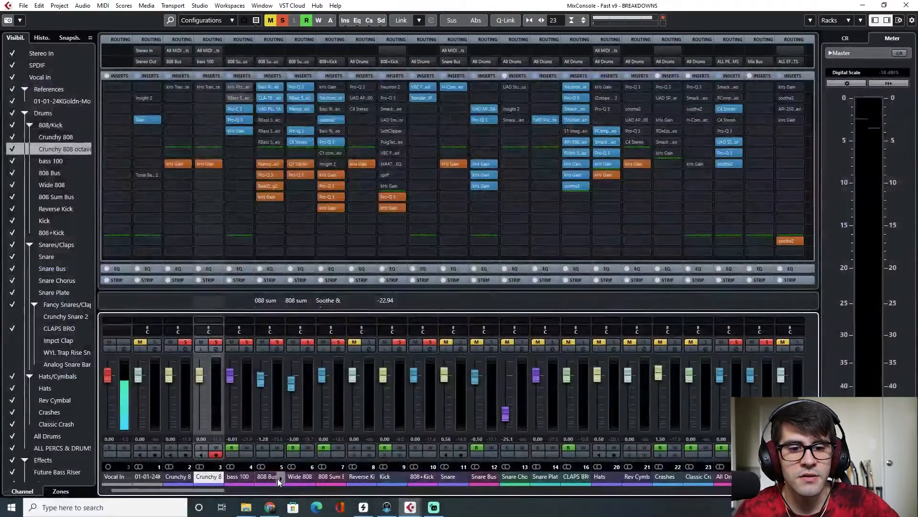
pyautogui.click(246, 477)
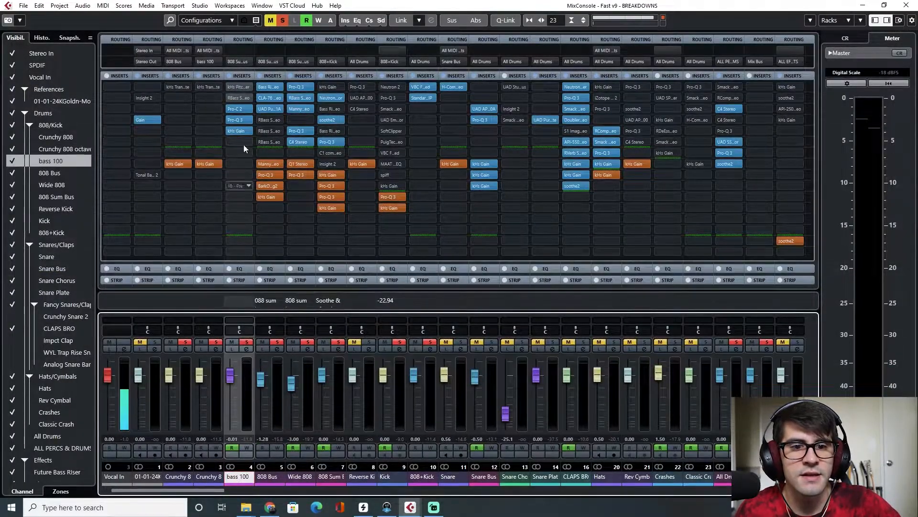
pyautogui.click(239, 117)
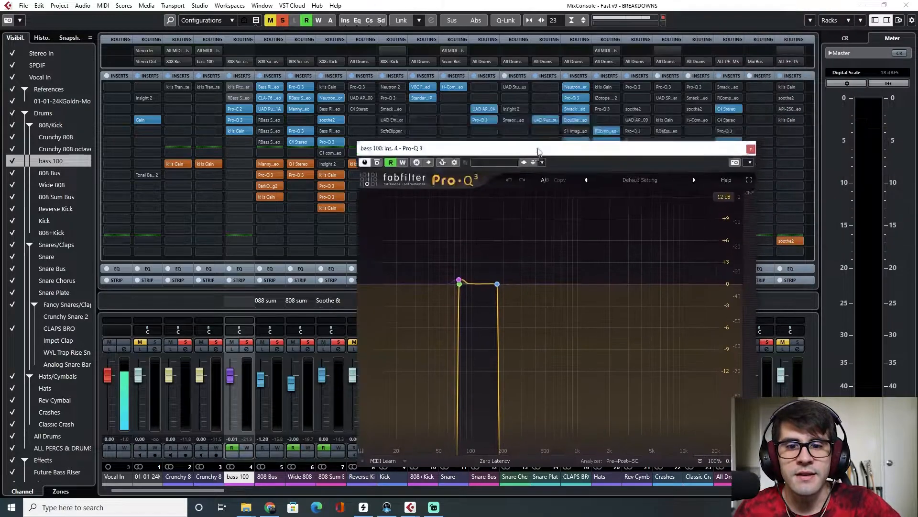
# Step: Move the bass 100 Pro-Q 3 window aside and examine its filter curve while starting and stopping playback
pyautogui.moveTo(537, 149); pyautogui.dragTo(479, 91)
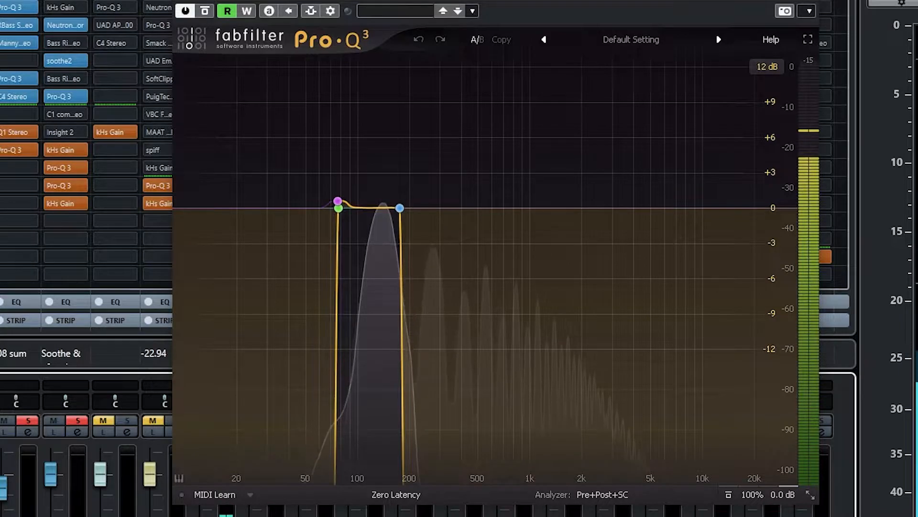
pyautogui.press('space')
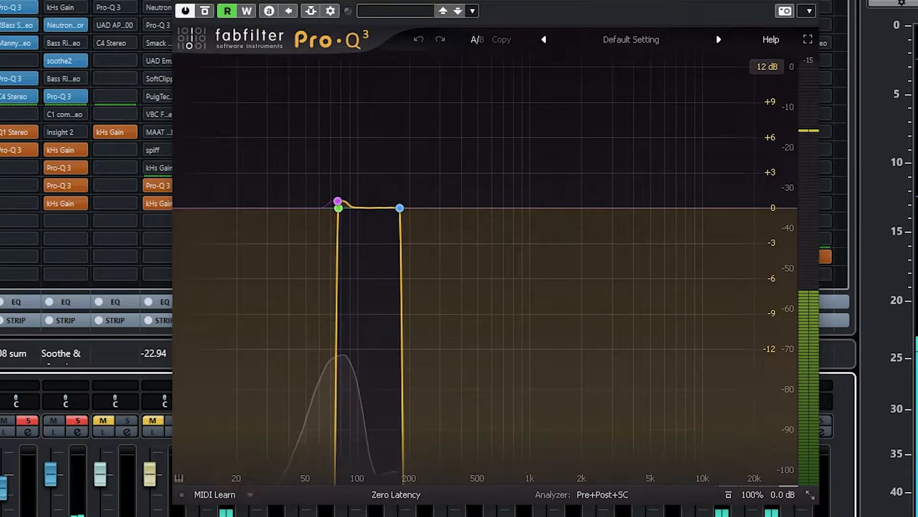
pyautogui.press('s')
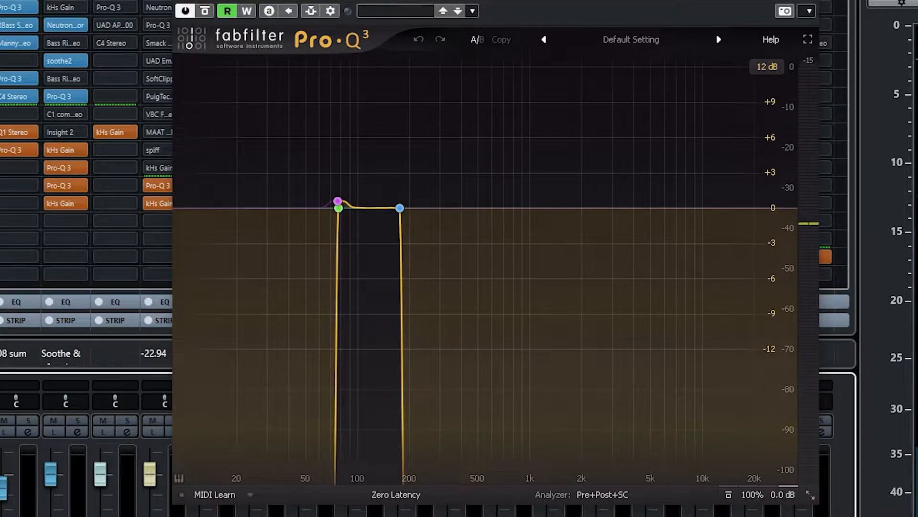
pyautogui.press('space')
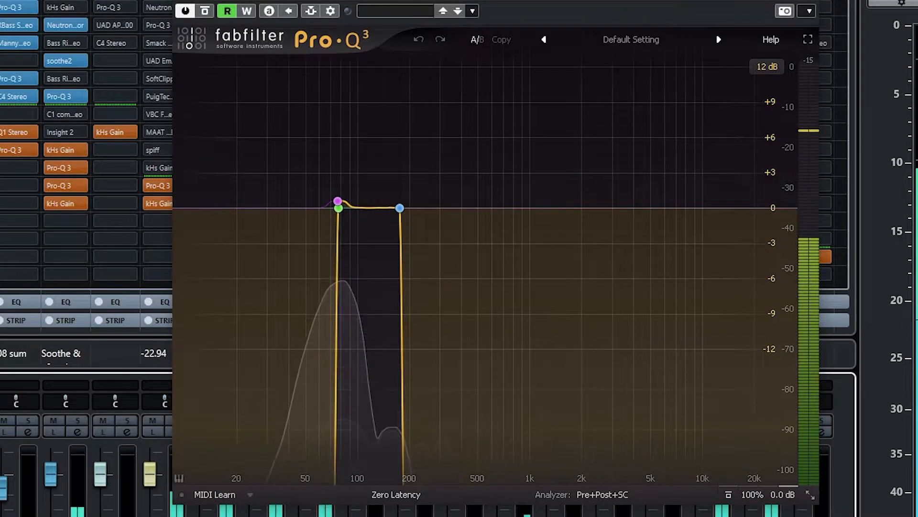
pyautogui.press('space')
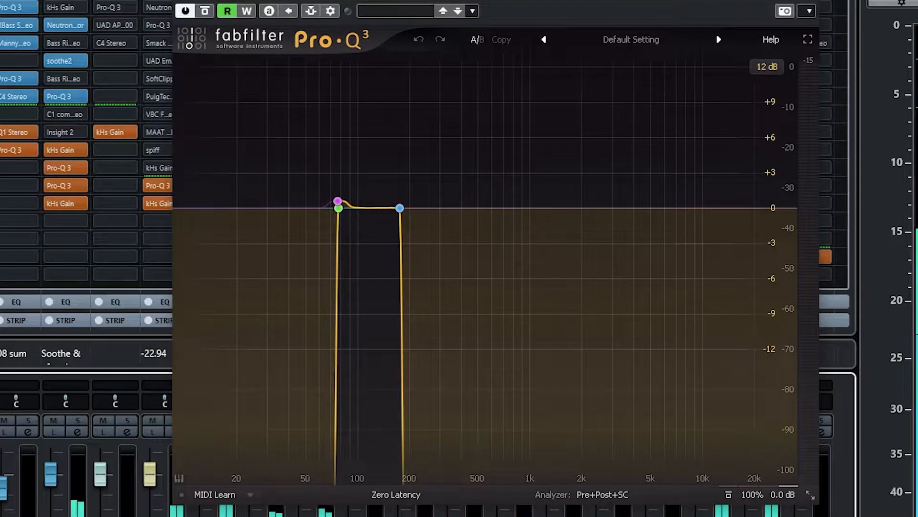
pyautogui.press('space')
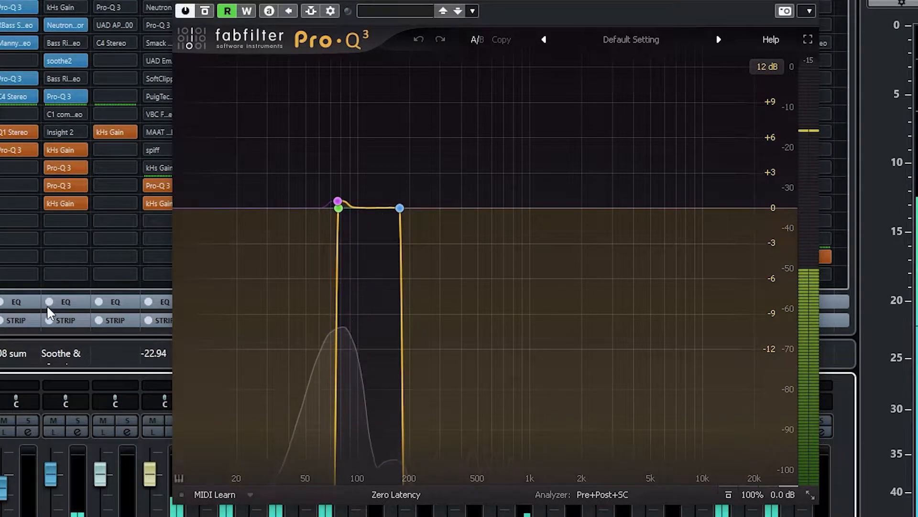
# Step: Deactivate all solos in the MixConsole and close the bass 100 Pro-Q 3 window
pyautogui.click(78, 421)
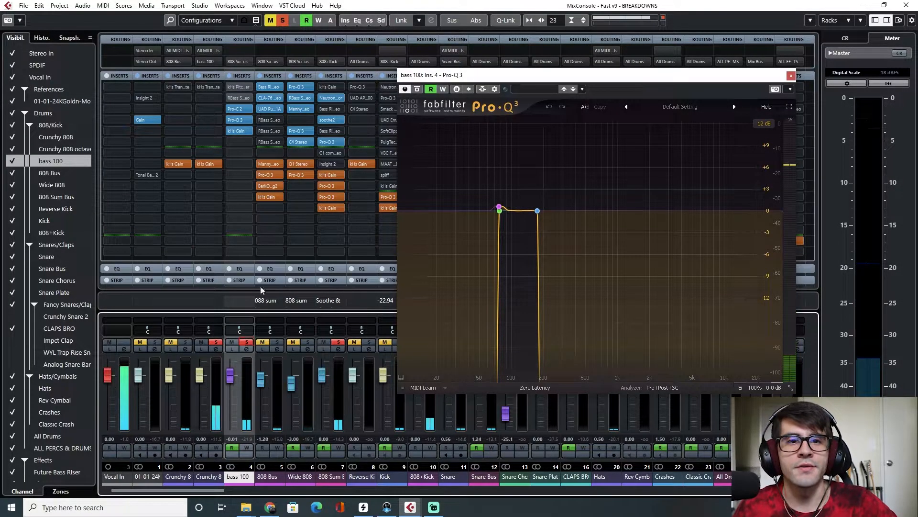
pyautogui.click(283, 21)
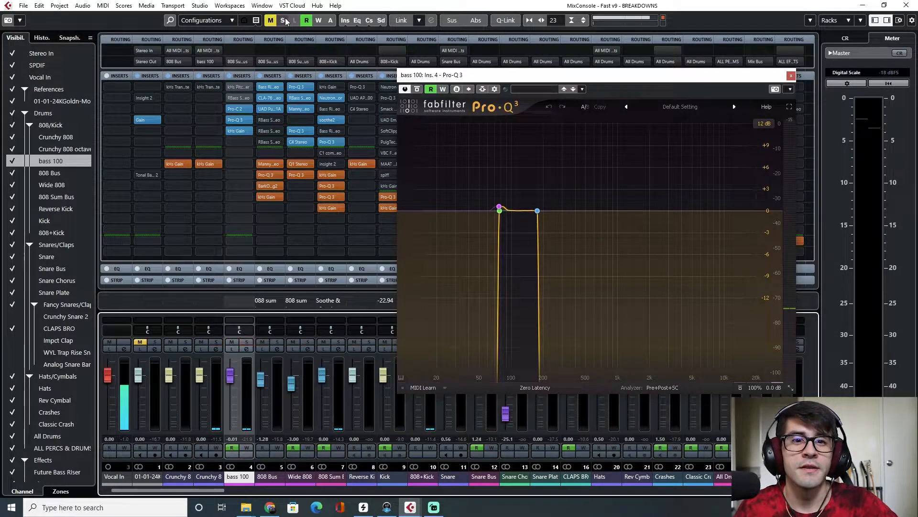
pyautogui.hotkey('alt', 'Tab')
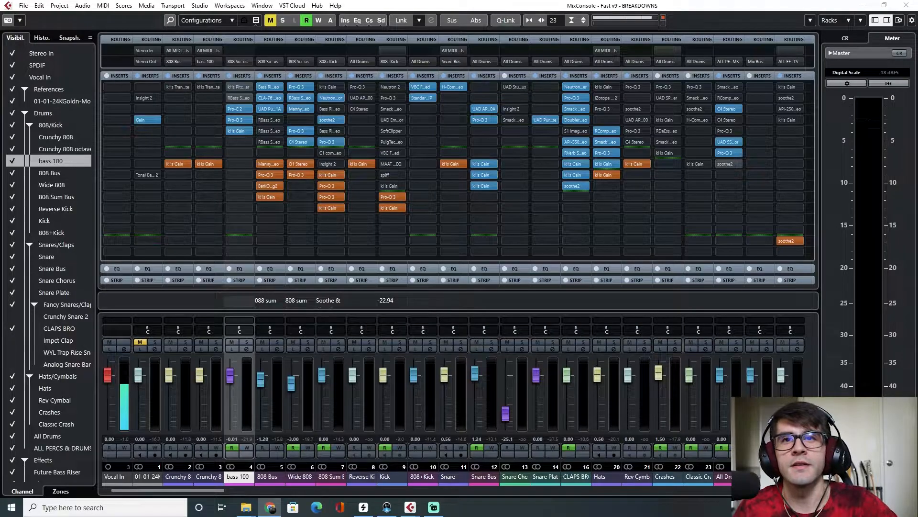
pyautogui.hotkey('alt', 'Tab')
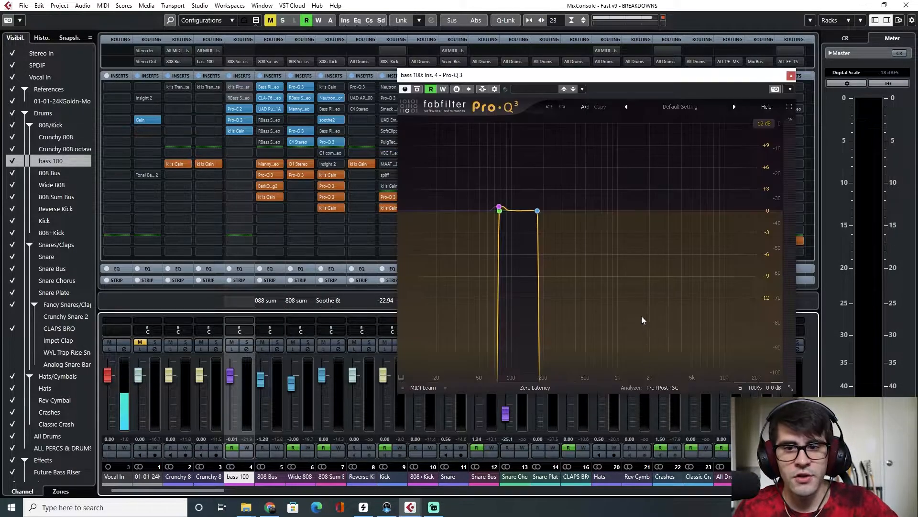
pyautogui.click(791, 76)
# Step: Solo the Snare channel and start playback from the beginning of Verse 1 at bar 10
pyautogui.click(461, 342)
pyautogui.press('F3')
pyautogui.click(500, 78)
pyautogui.press('F3')
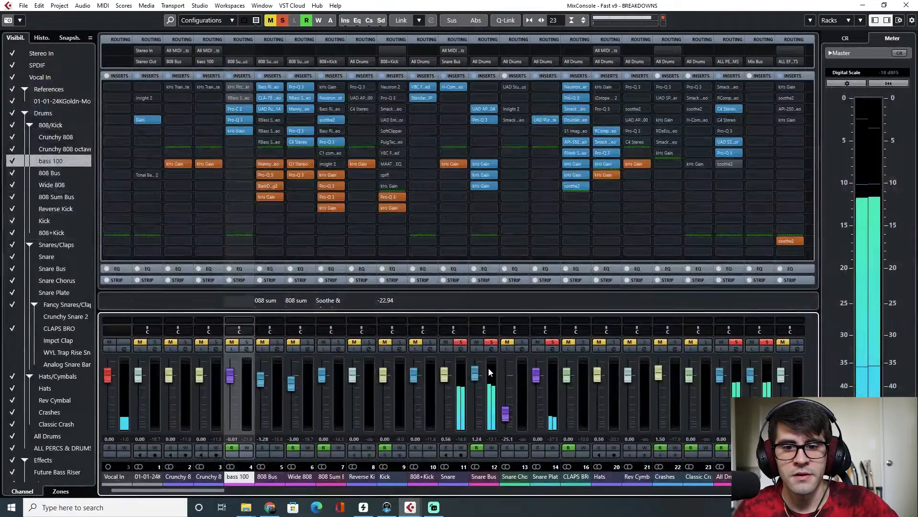
# Step: Open the Snare channel's Battery instrument and audition the MJC snare, LL_snare_sugar and H7 cells
pyautogui.click(460, 350)
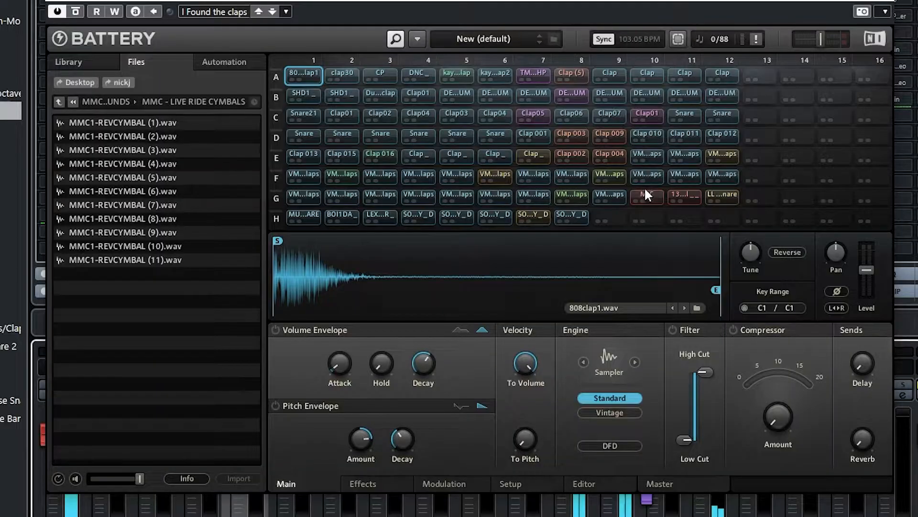
pyautogui.click(505, 216)
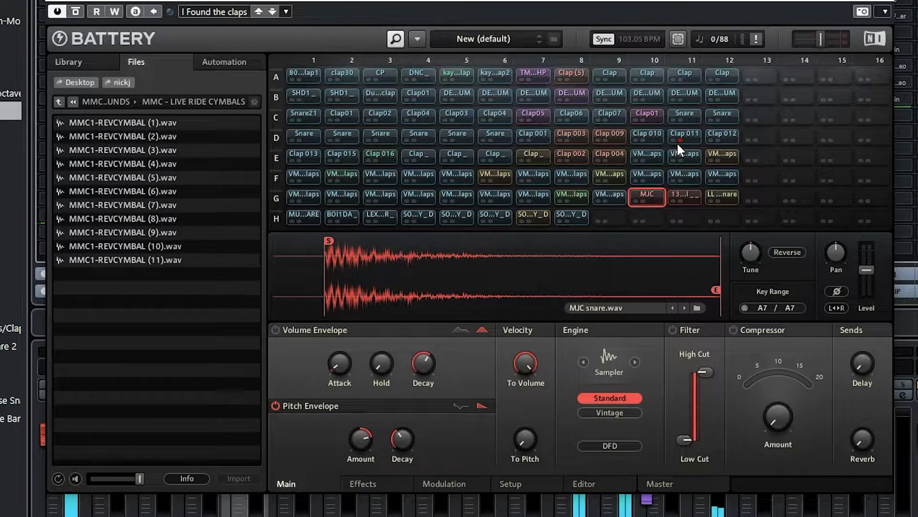
pyautogui.click(725, 197)
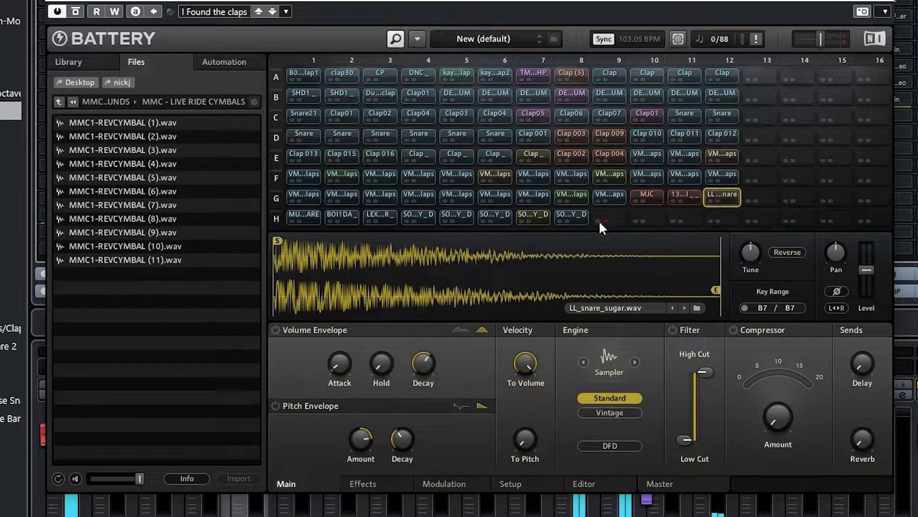
pyautogui.click(535, 217)
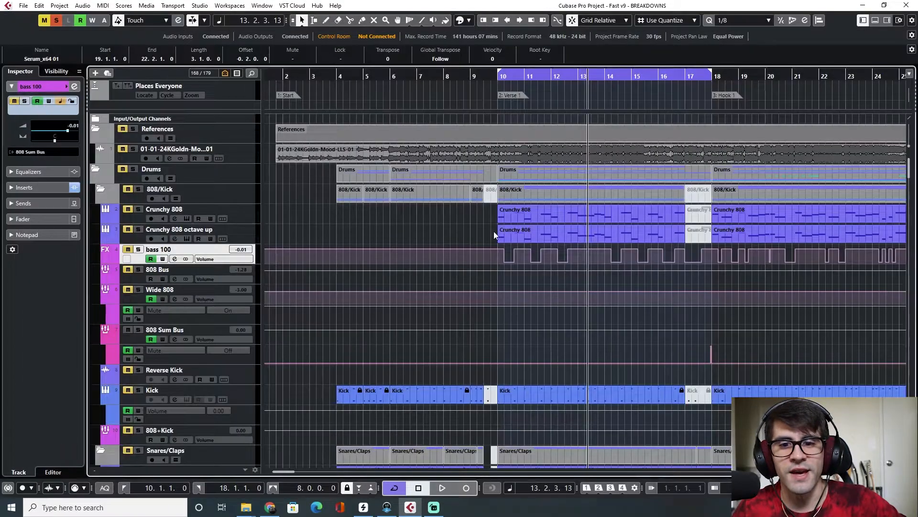
# Step: Find the Snare track in the project window and open its Verse 1 part in the Key Editor
pyautogui.scroll(-15, 573, 271)
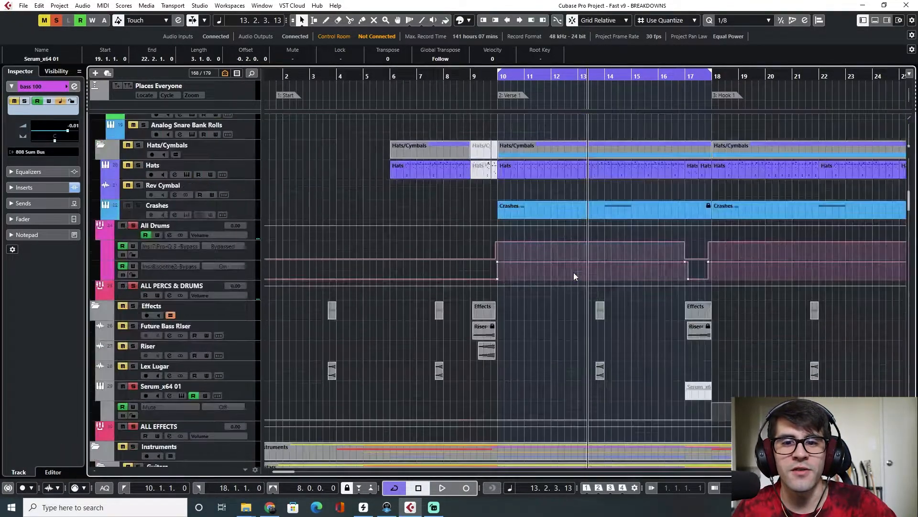
pyautogui.scroll(-15, 549, 317)
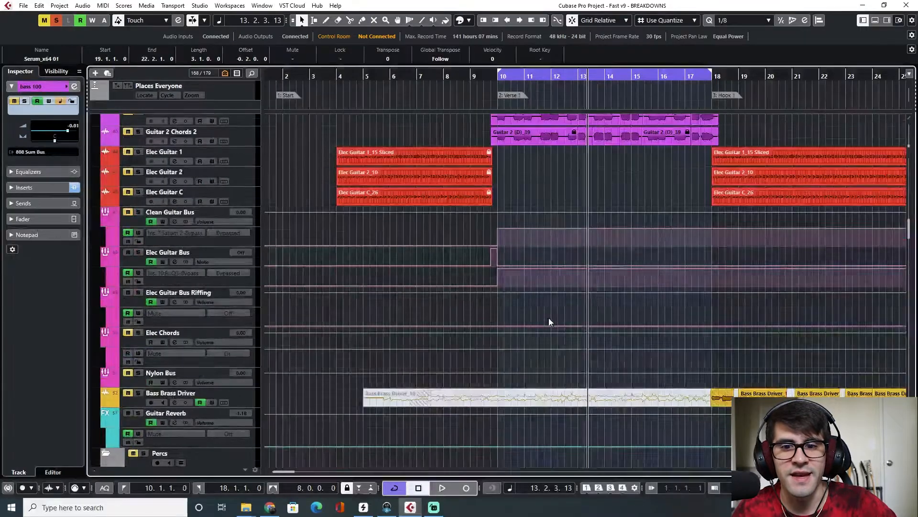
pyautogui.scroll(20, 549, 317)
pyautogui.scroll(6, 548, 318)
pyautogui.scroll(-10, 548, 364)
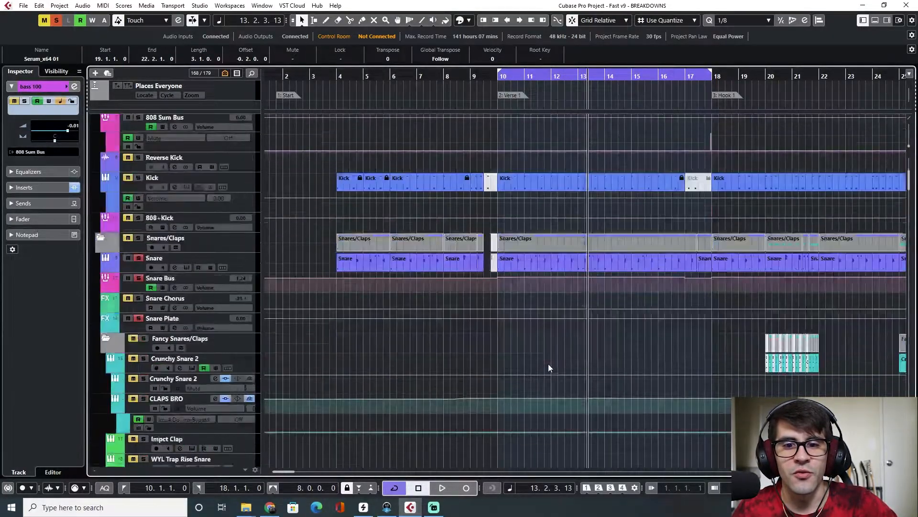
pyautogui.doubleClick(549, 260)
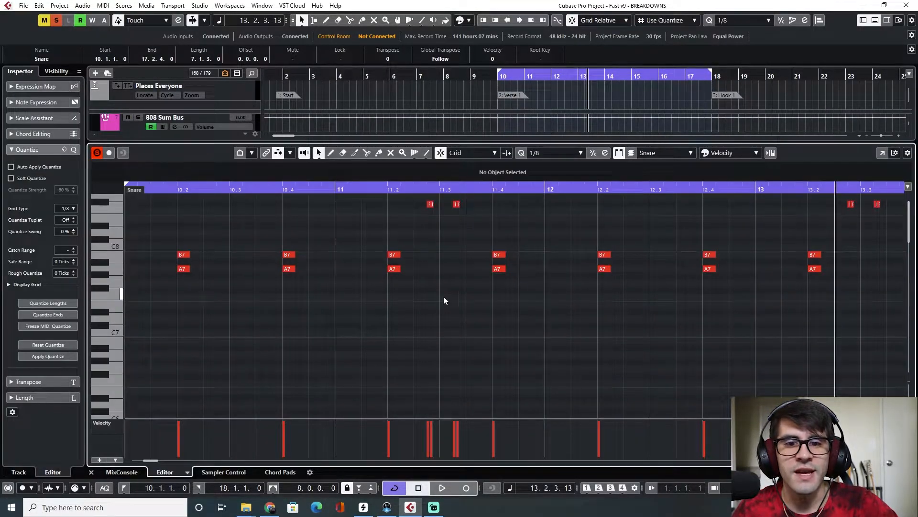
# Step: Set the quantize grid to 1/64 and play the F#8 snare hits from 11.2.4.0
pyautogui.scroll(8, 429, 246)
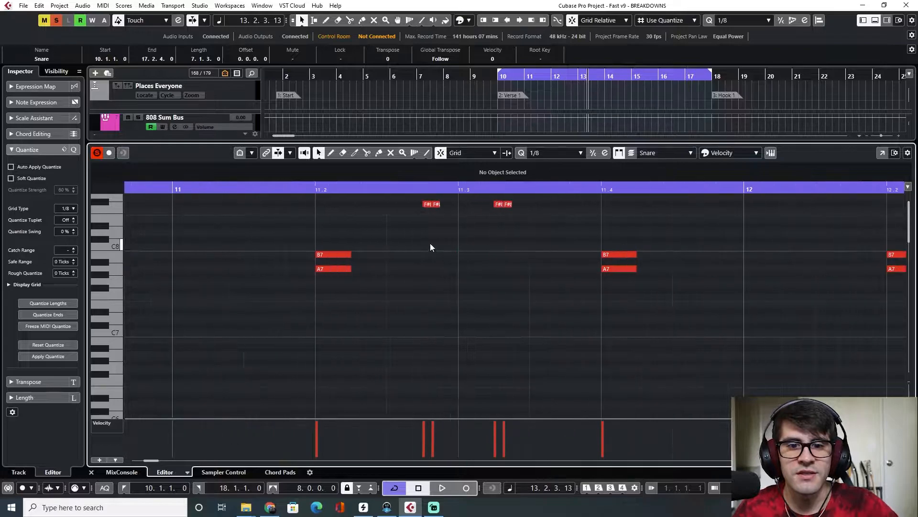
pyautogui.click(406, 187)
pyautogui.click(535, 153)
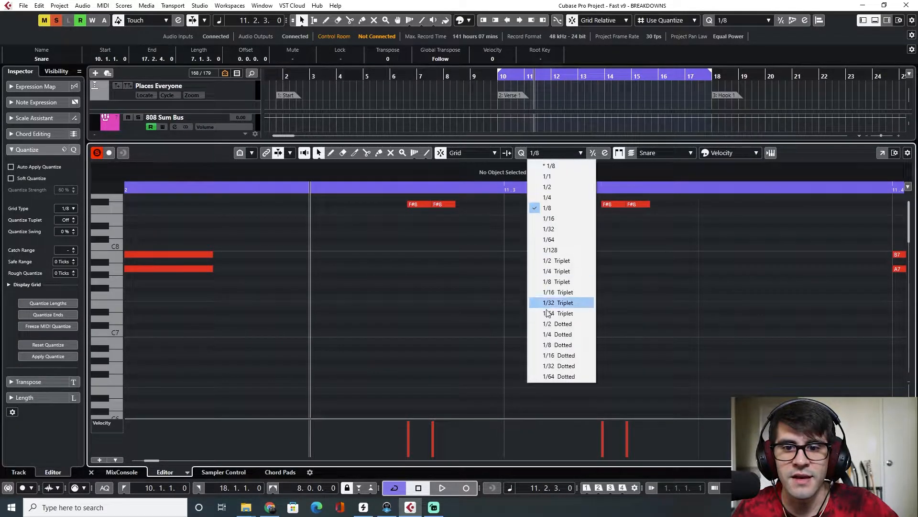
pyautogui.click(547, 239)
pyautogui.click(408, 187)
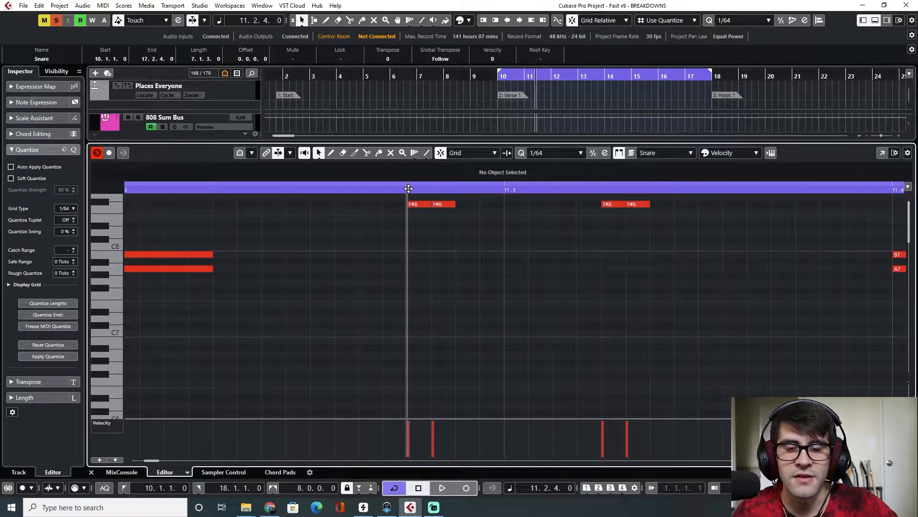
pyautogui.press('space')
pyautogui.press('space')
# Step: Play the full snare pattern from the start of Verse 1 at bar 10
pyautogui.scroll(-10, 443, 248)
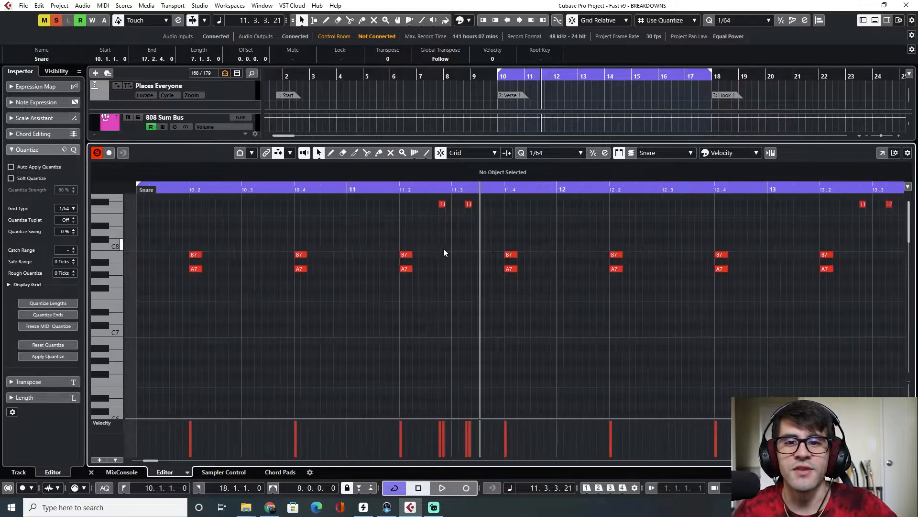
pyautogui.click(498, 76)
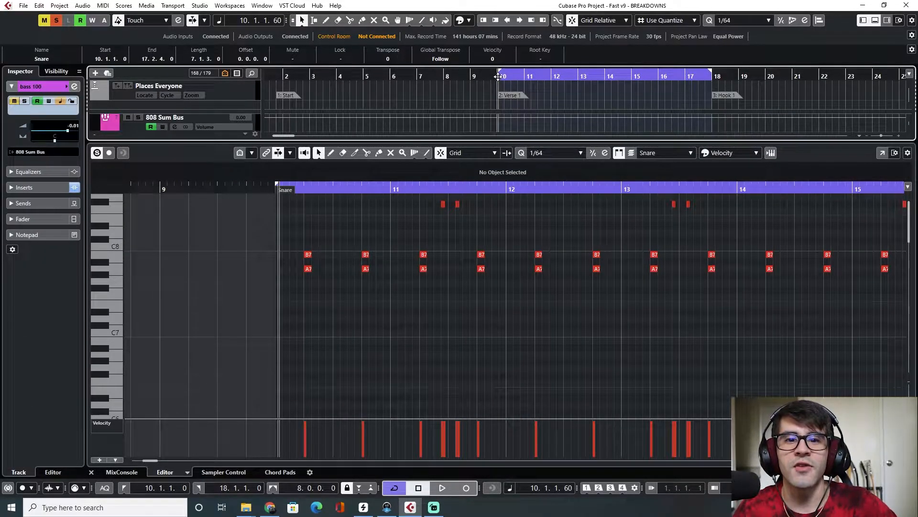
pyautogui.press('space')
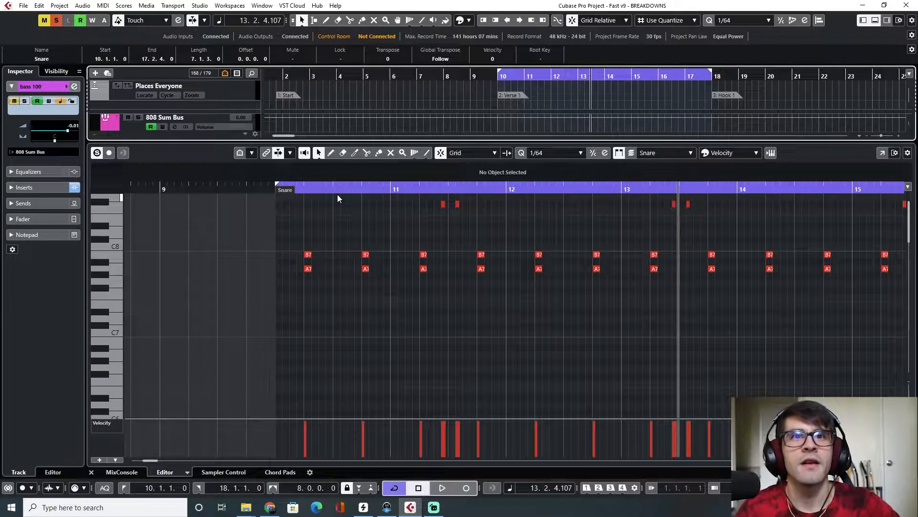
# Step: Clear all solos in the MixConsole, solo the Hats channel, and return to the project window
pyautogui.press('F3')
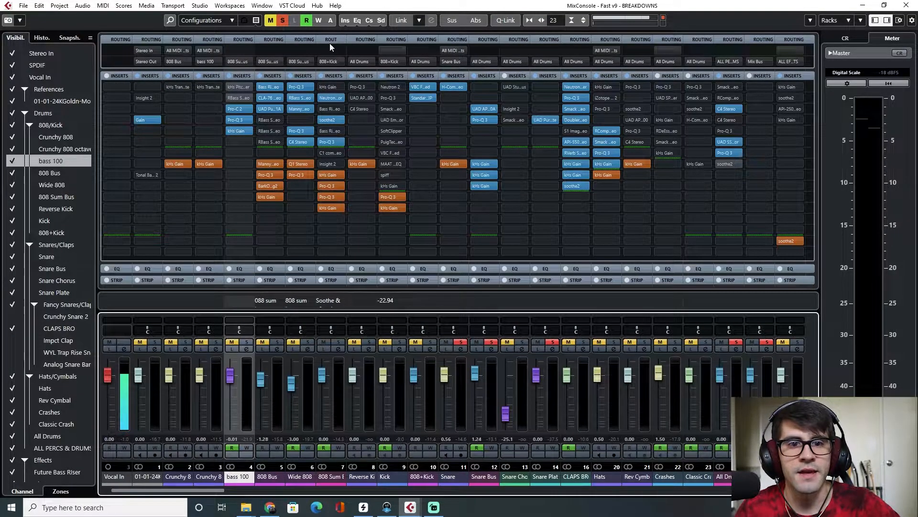
pyautogui.click(283, 21)
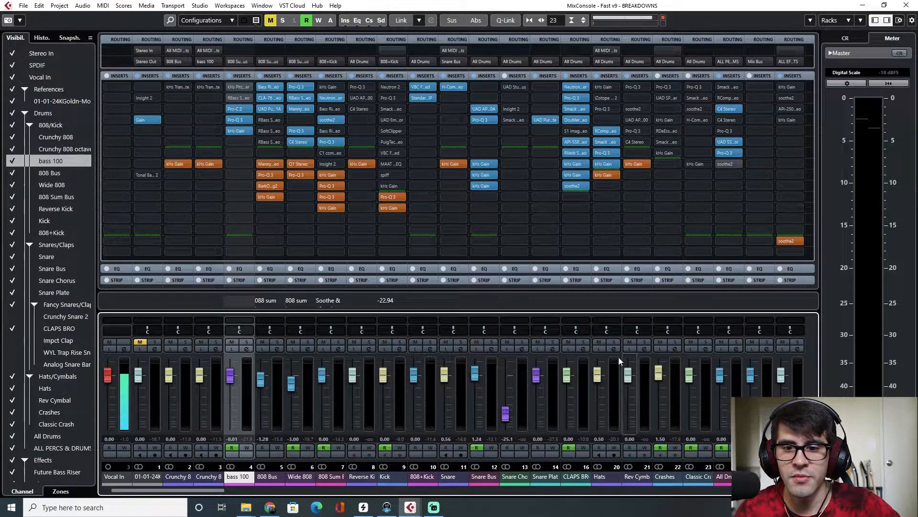
pyautogui.click(614, 341)
pyautogui.press('F3')
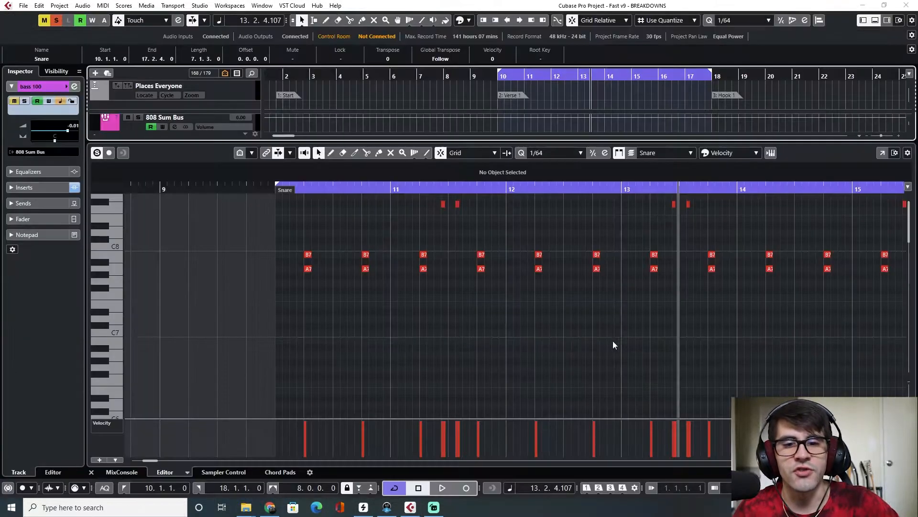
# Step: Cycle the Hook 1 section from bar 18 to 26 and play the soloed hats while locating their track
pyautogui.click(499, 77)
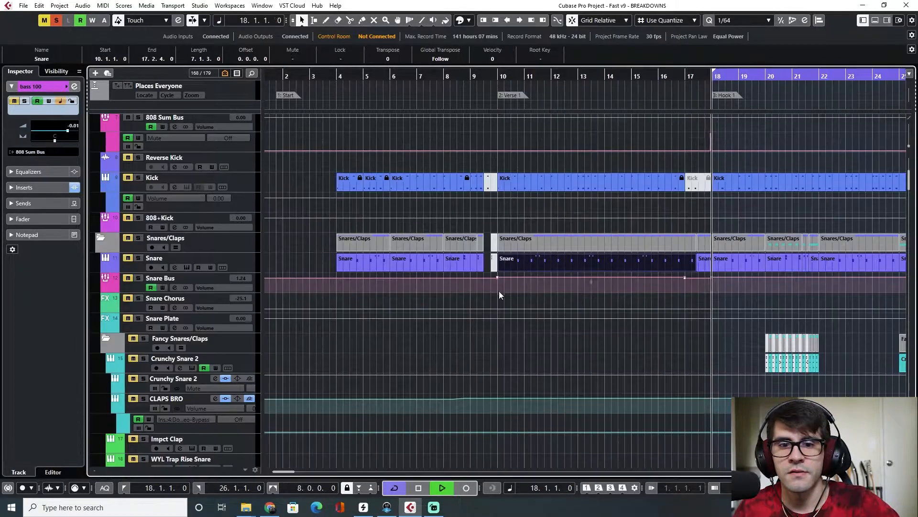
pyautogui.hscroll(5, 443, 271)
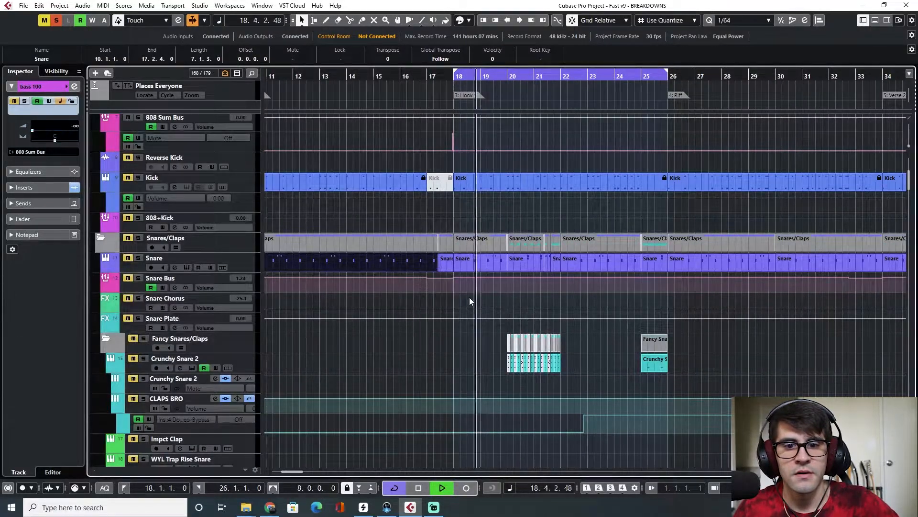
pyautogui.hscroll(3, 469, 297)
pyautogui.scroll(-3, 469, 297)
pyautogui.scroll(-10, 469, 297)
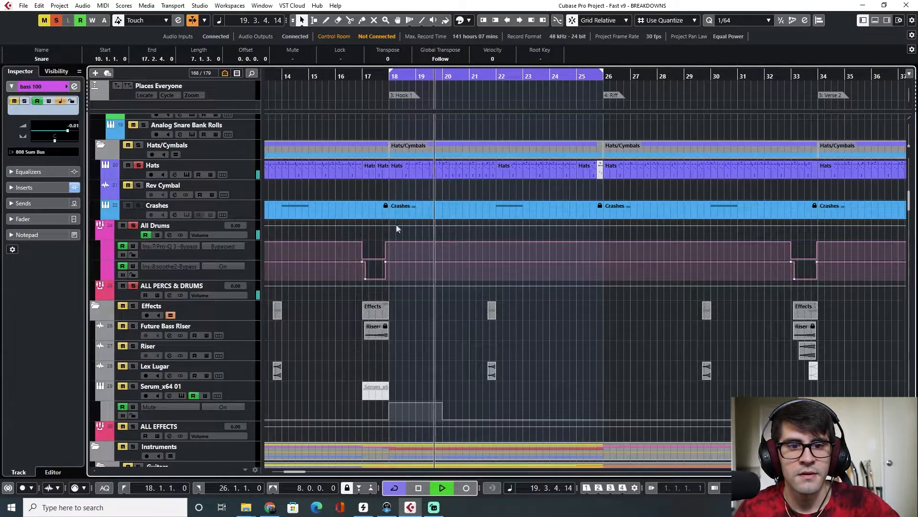
pyautogui.press('space')
# Step: Open the Hats part at Hook 1 in the Key Editor and play it from its beginning
pyautogui.doubleClick(424, 166)
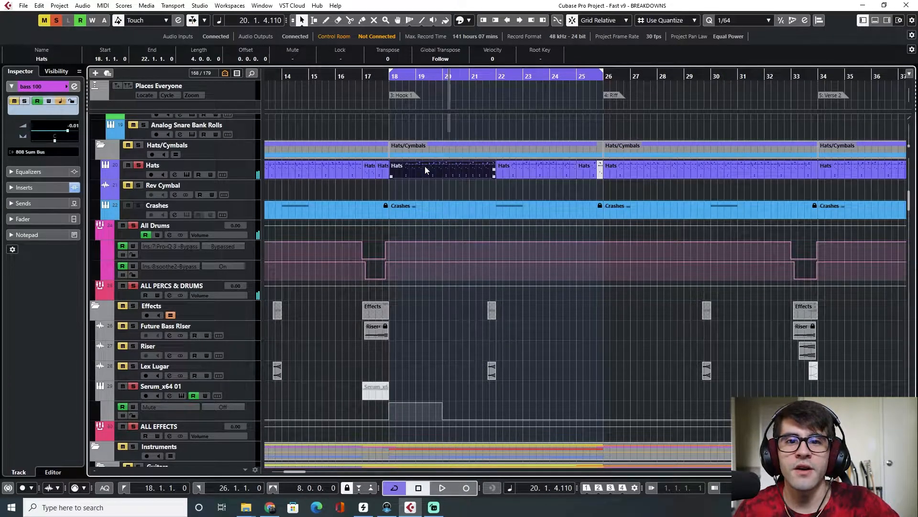
pyautogui.hscroll(-3, 349, 275)
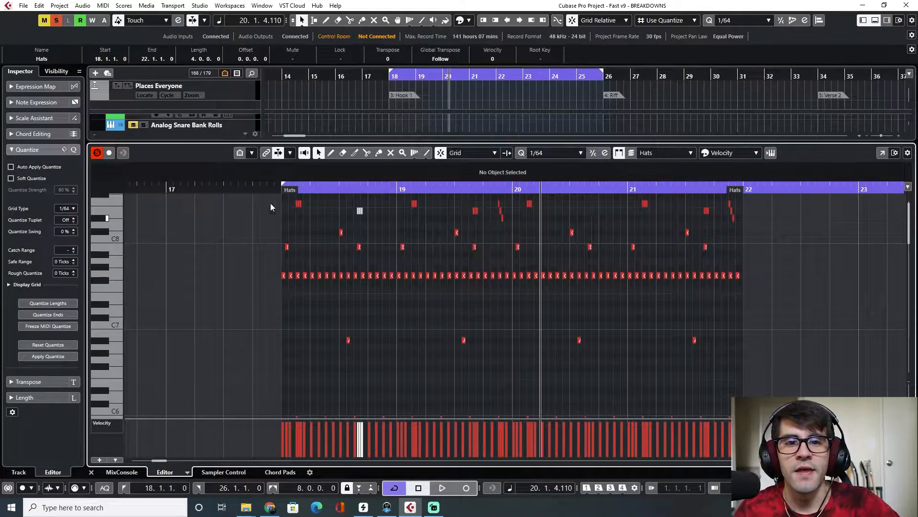
pyautogui.click(279, 190)
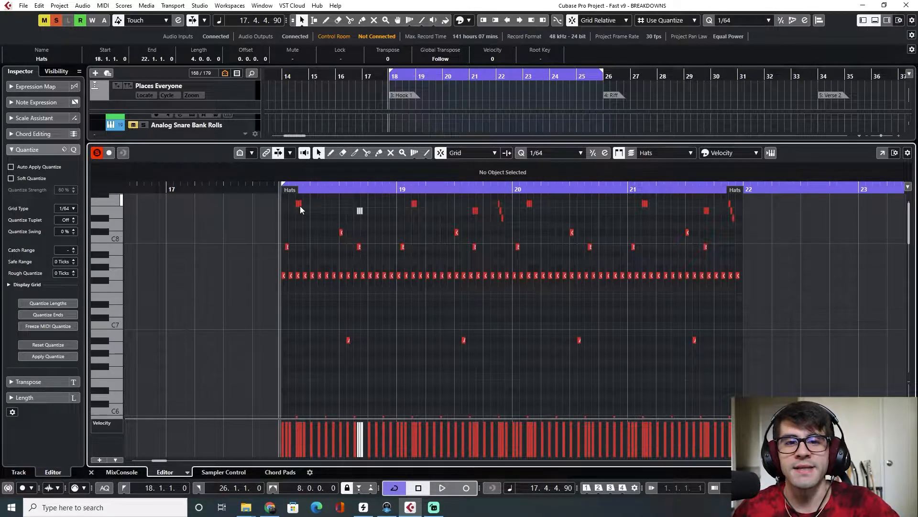
pyautogui.scroll(4, 291, 294)
pyautogui.press('space')
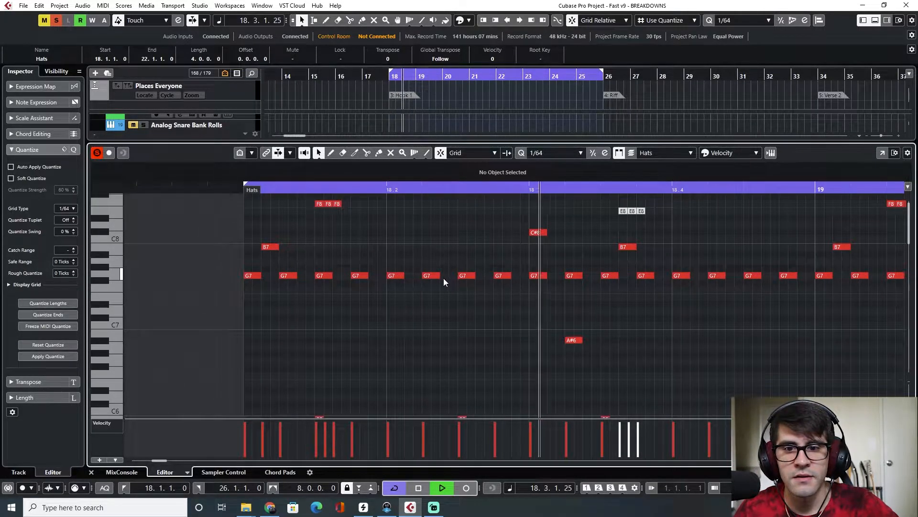
# Step: Listen to the Hook 1 hats into bar 20 and inspect the three descending roll notes at the end of bar 19
pyautogui.scroll(-3, 444, 278)
pyautogui.hscroll(-1, 444, 278)
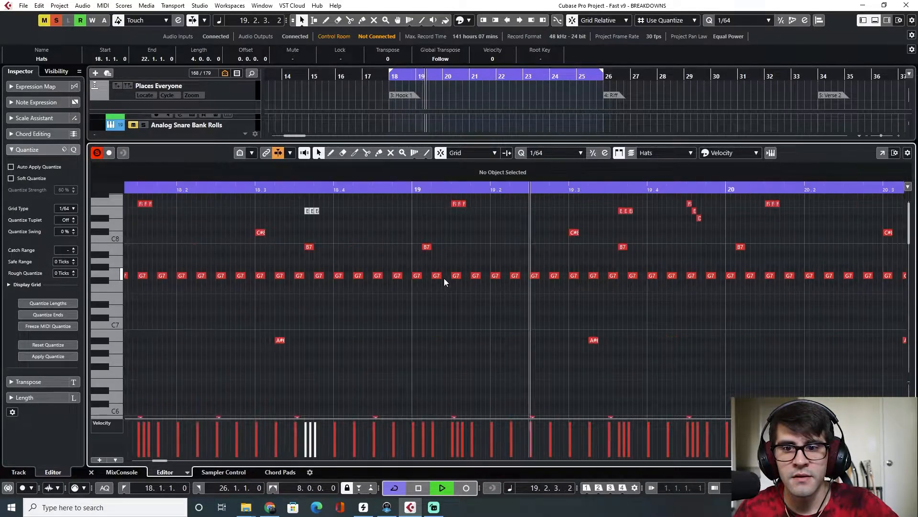
pyautogui.press('space')
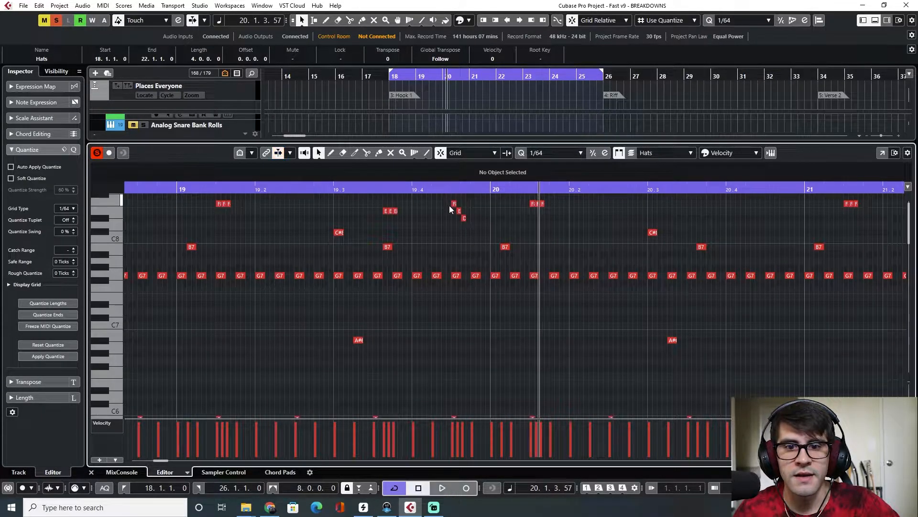
pyautogui.click(455, 205)
pyautogui.click(459, 211)
pyautogui.click(463, 219)
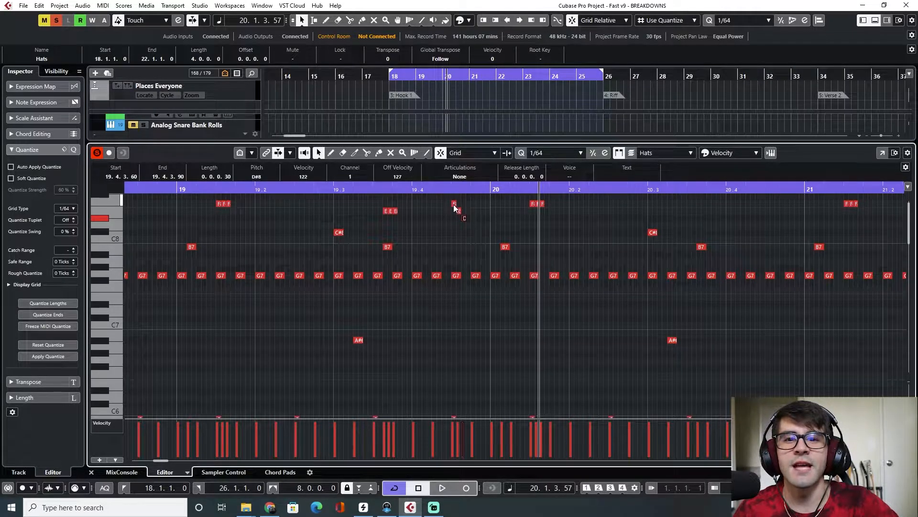
pyautogui.click(459, 212)
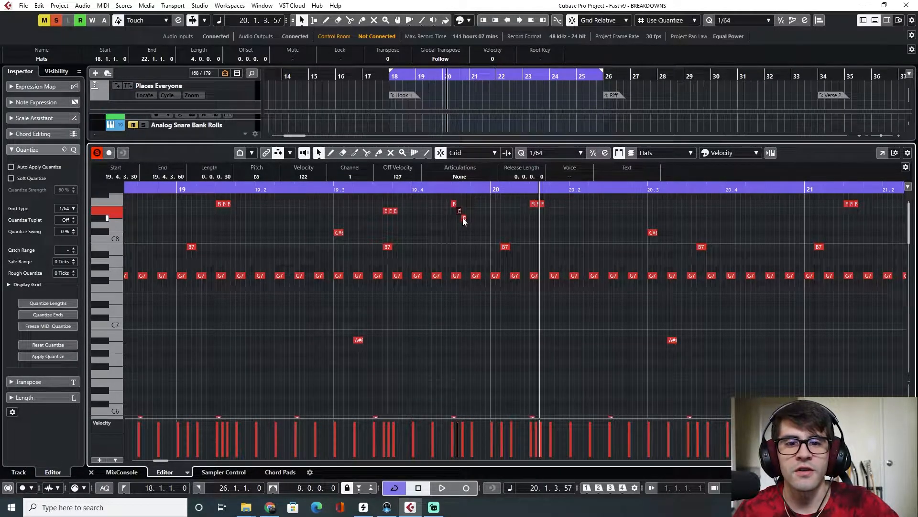
# Step: Open the Hats channel's Battery instrument from the MixConsole and compare the tuning of closed-hat cells G8, G9 and G10
pyautogui.press('F3')
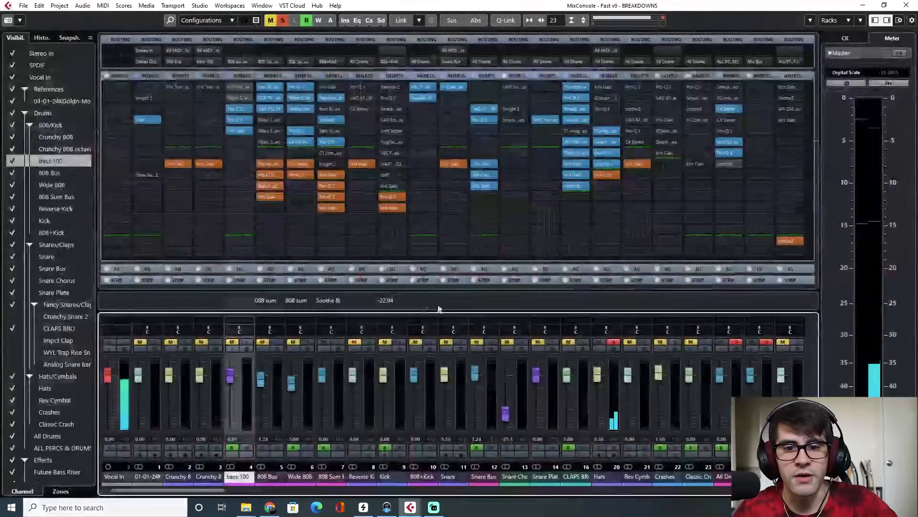
pyautogui.click(601, 481)
pyautogui.click(614, 348)
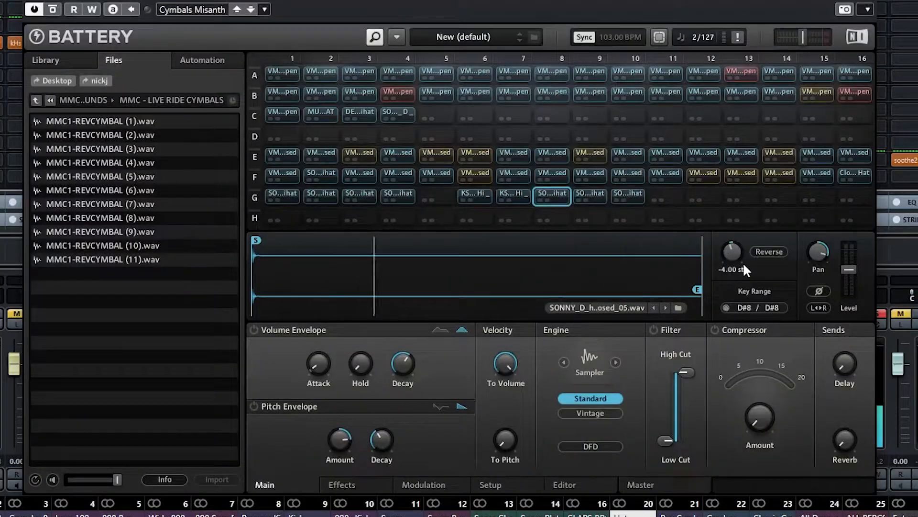
pyautogui.click(593, 196)
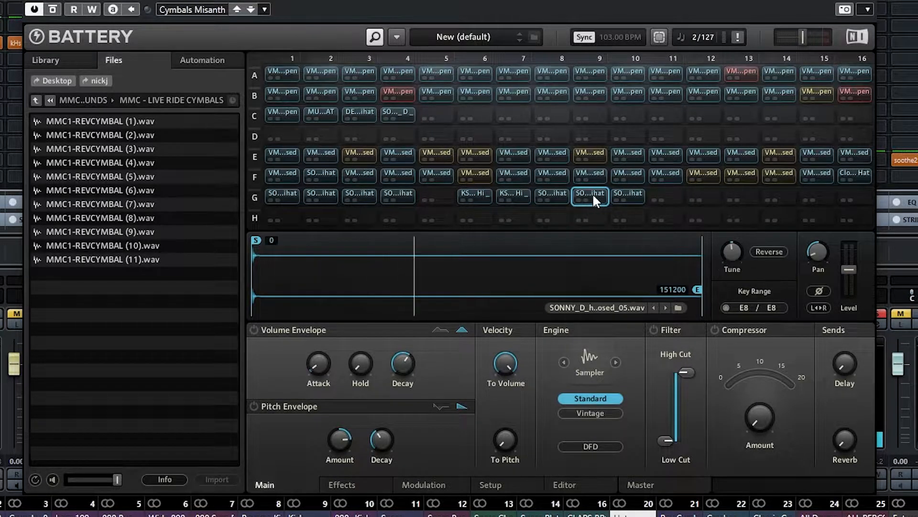
pyautogui.click(628, 195)
pyautogui.moveTo(727, 252)
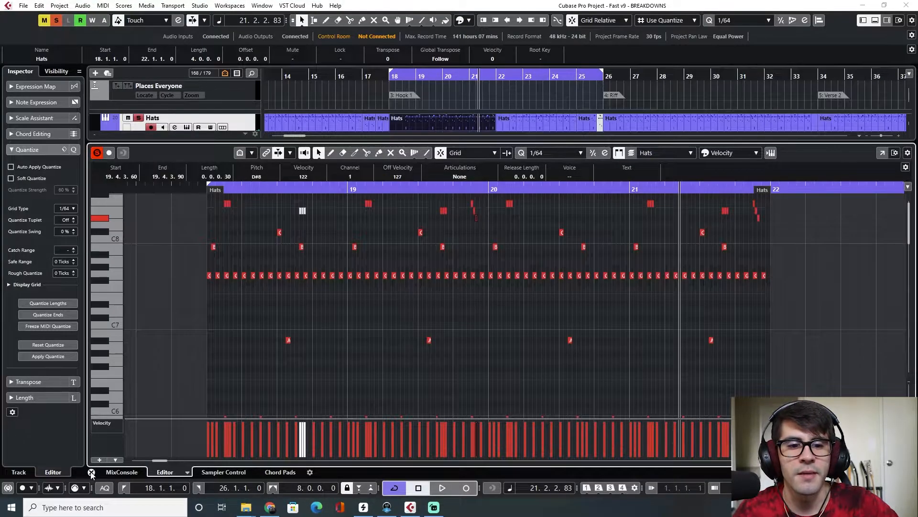
# Step: Close the Key Editor and compare the soloed hats by playing from the starts of Verse 1 and Hook 1
pyautogui.click(90, 473)
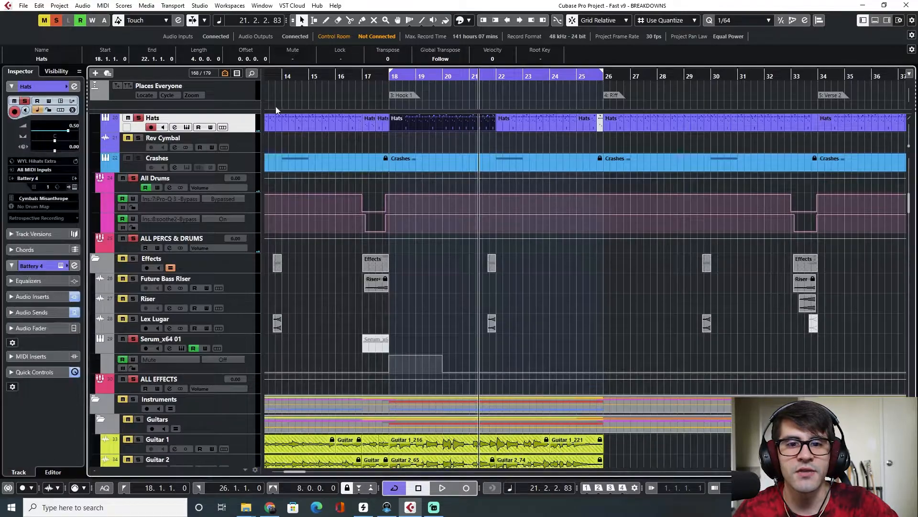
pyautogui.hscroll(-5, 351, 131)
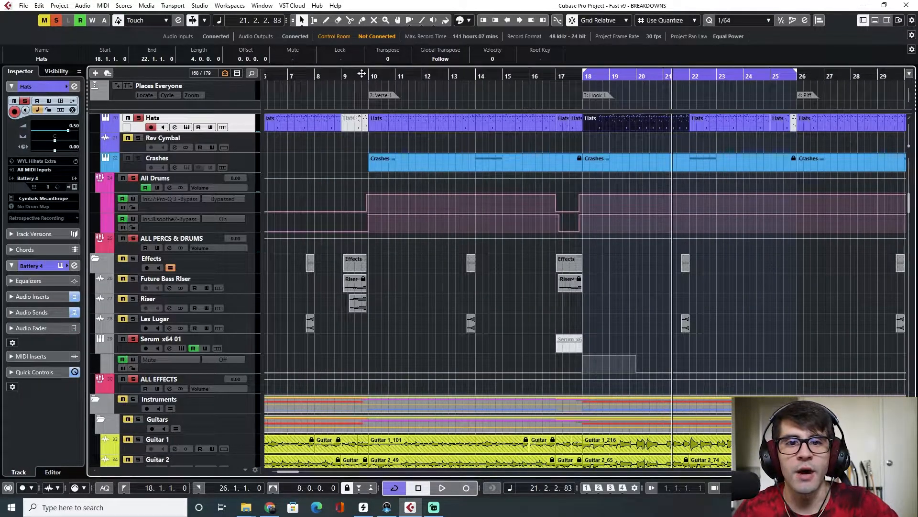
pyautogui.moveTo(368, 71); pyautogui.dragTo(369, 73)
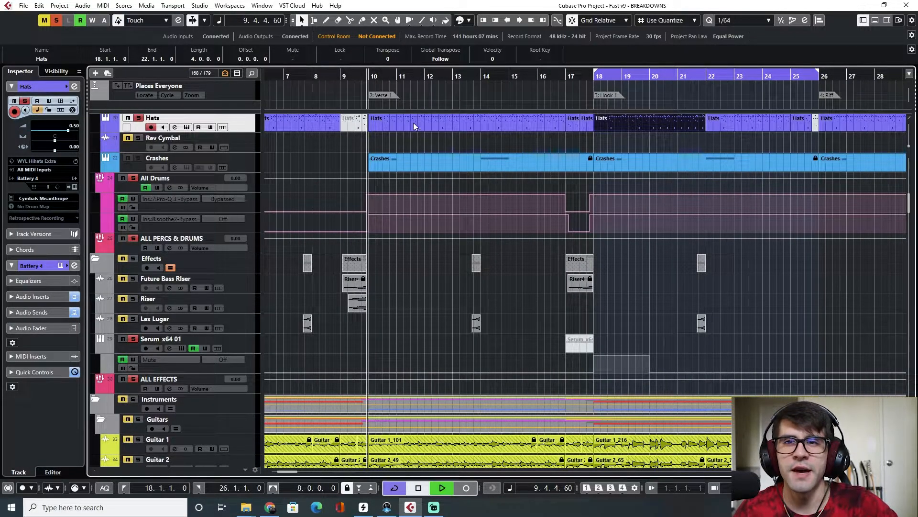
pyautogui.press('space')
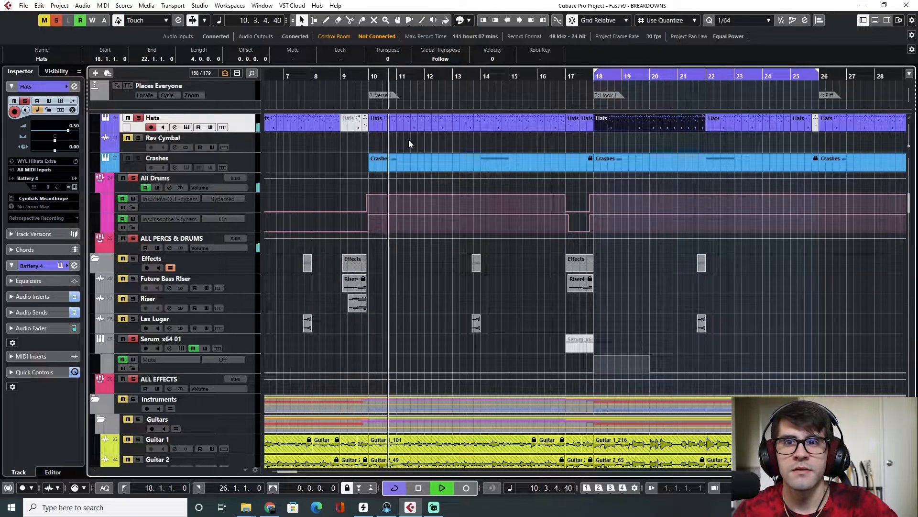
pyautogui.press('space')
pyautogui.click(593, 76)
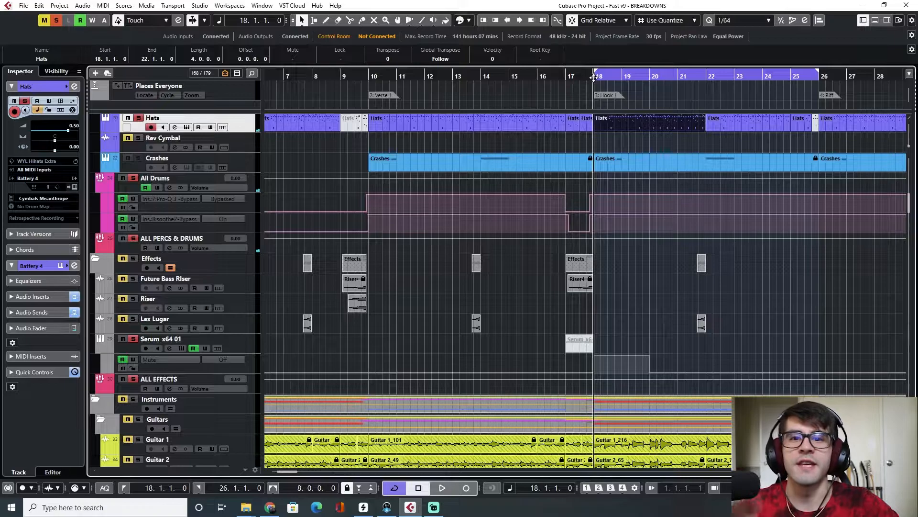
pyautogui.press('space')
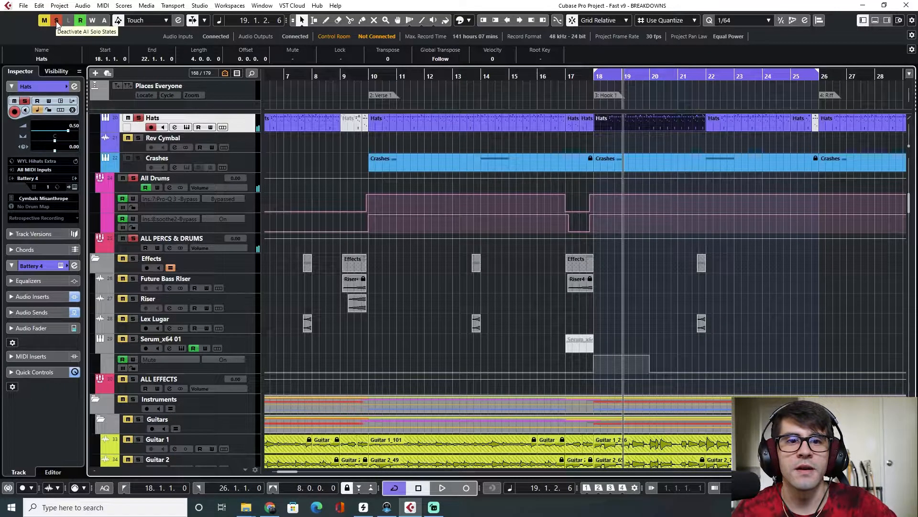
# Step: Solo the snare and clap tracks alongside the hats and play the drums over Hook 1
pyautogui.scroll(10, 419, 346)
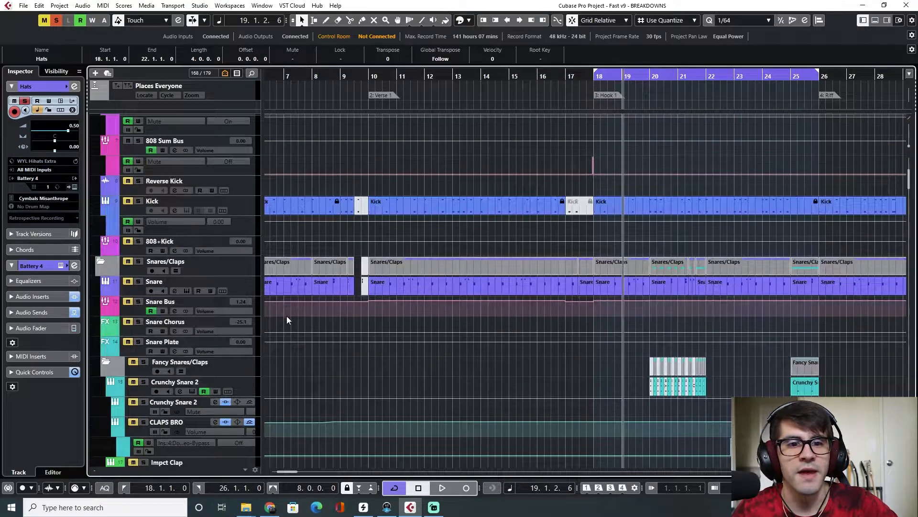
pyautogui.scroll(-3, 268, 274)
pyautogui.press('F3')
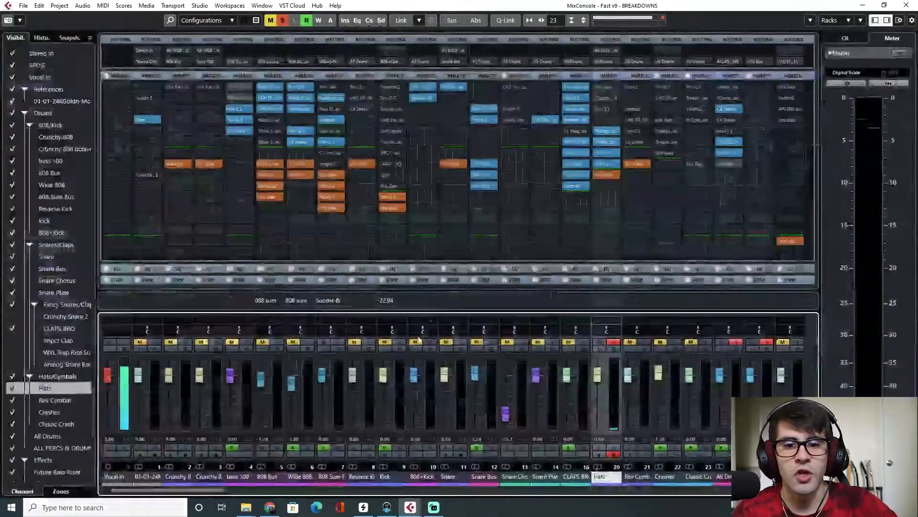
pyautogui.press('F3')
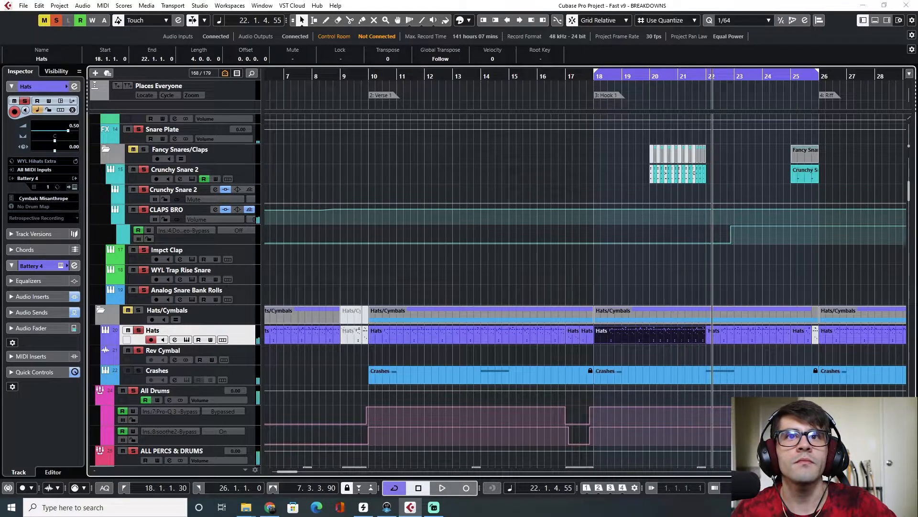
# Step: Add Guitar 1 and Guitar 2 to the soloed drums and play from the start of Hook 1 at bar 18
pyautogui.scroll(-10, 491, 232)
pyautogui.scroll(4, 491, 231)
pyautogui.press('space')
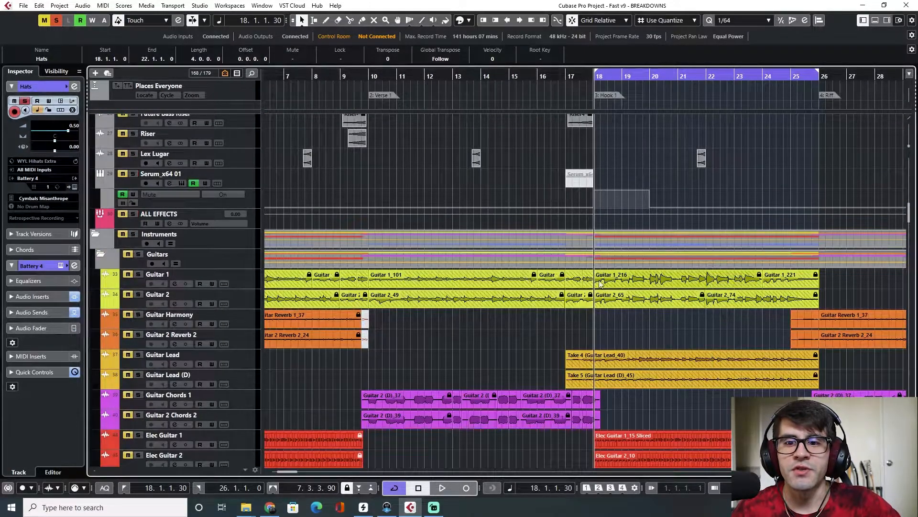
pyautogui.hscroll(-2, 583, 295)
pyautogui.hscroll(6, 582, 295)
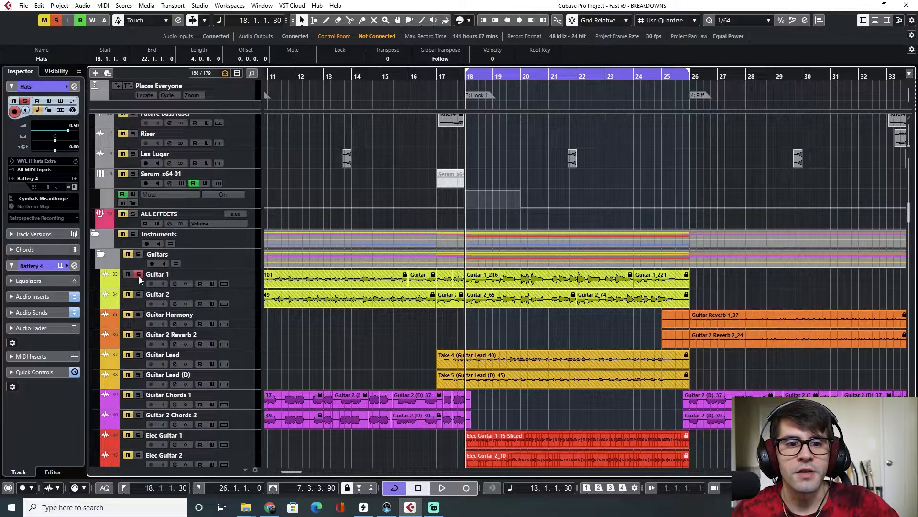
pyautogui.scroll(-3, 442, 231)
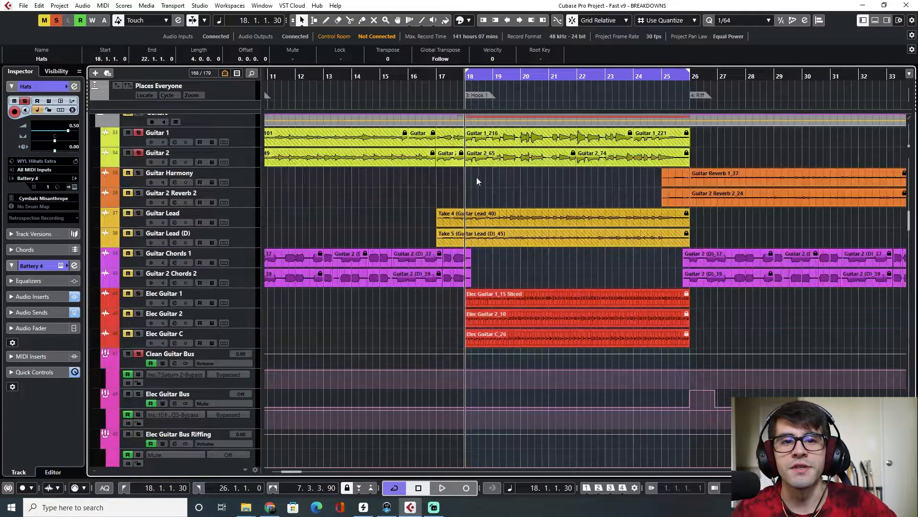
pyautogui.scroll(2, 486, 261)
pyautogui.press('space')
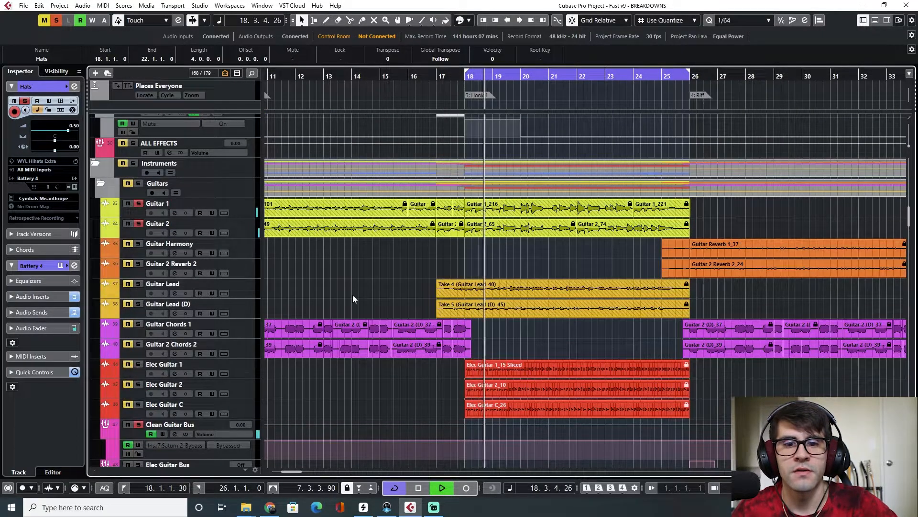
# Step: Add solos on Guitar Lead, Guitar Lead (D) and the three Elec Guitar tracks while Hook 1 plays
pyautogui.click(139, 285)
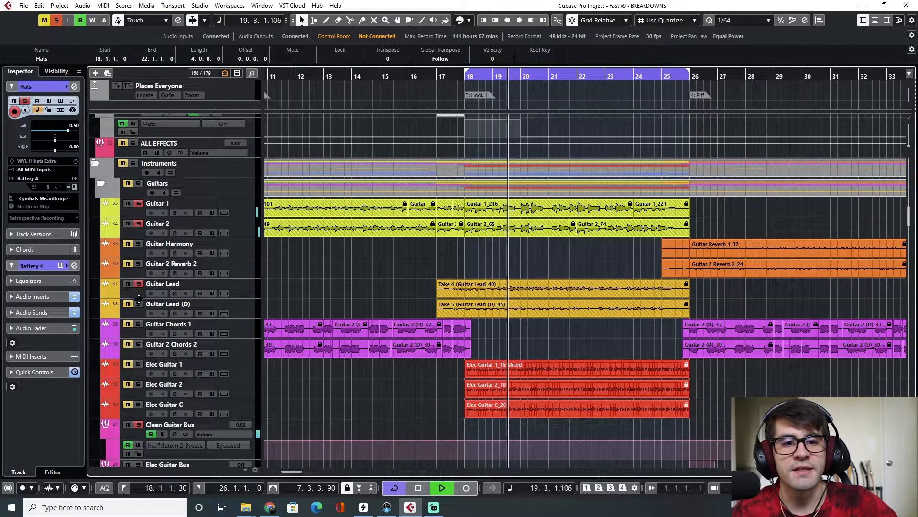
pyautogui.scroll(-3, 512, 343)
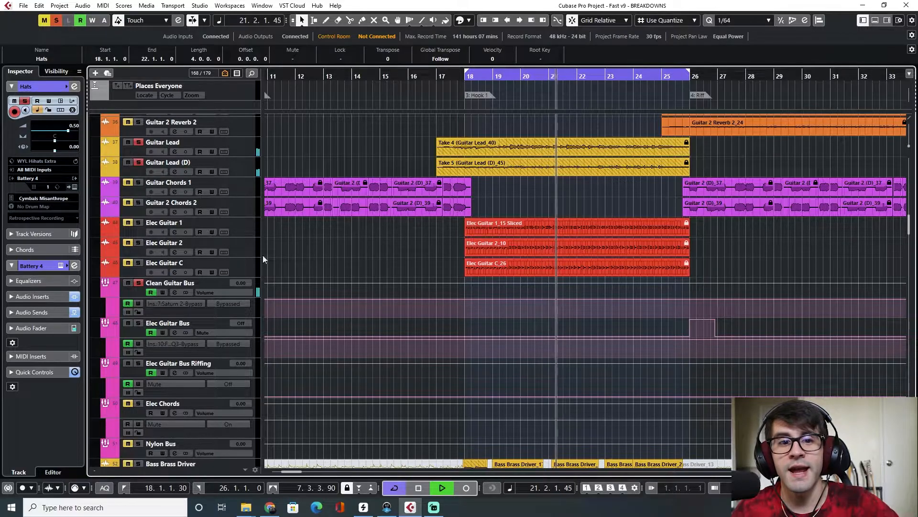
pyautogui.moveTo(140, 224); pyautogui.dragTo(138, 259)
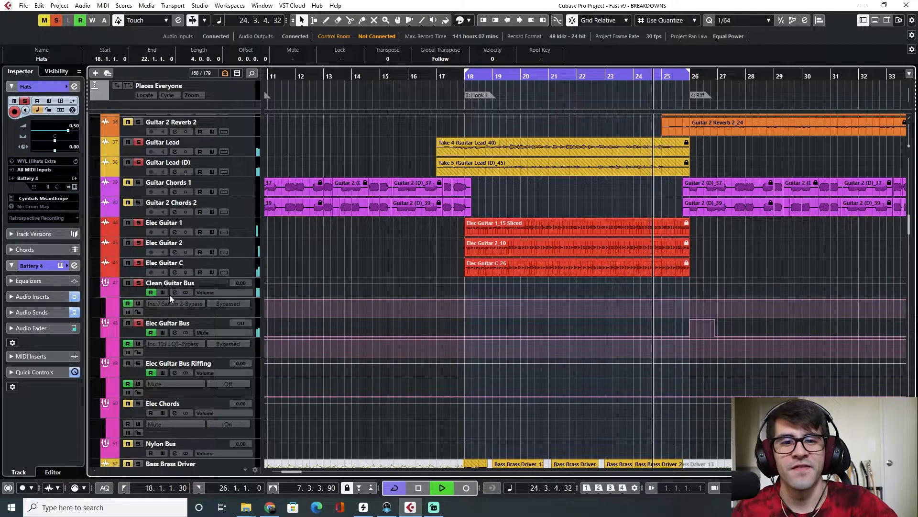
# Step: Reduce the solos to Elec Guitar 1, play it from bar 18, and layer in Elec Guitar 2 and Elec Guitar C
pyautogui.click(55, 22)
pyautogui.click(139, 283)
pyautogui.click(137, 263)
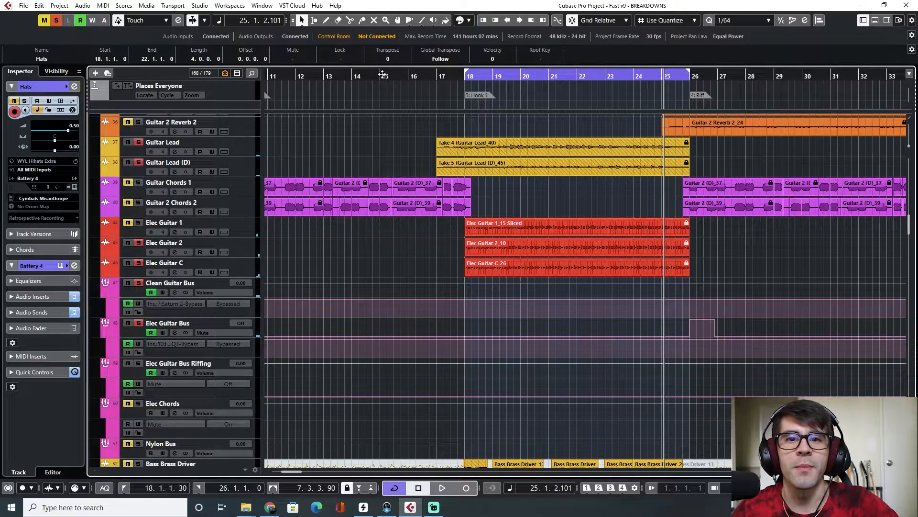
pyautogui.click(467, 77)
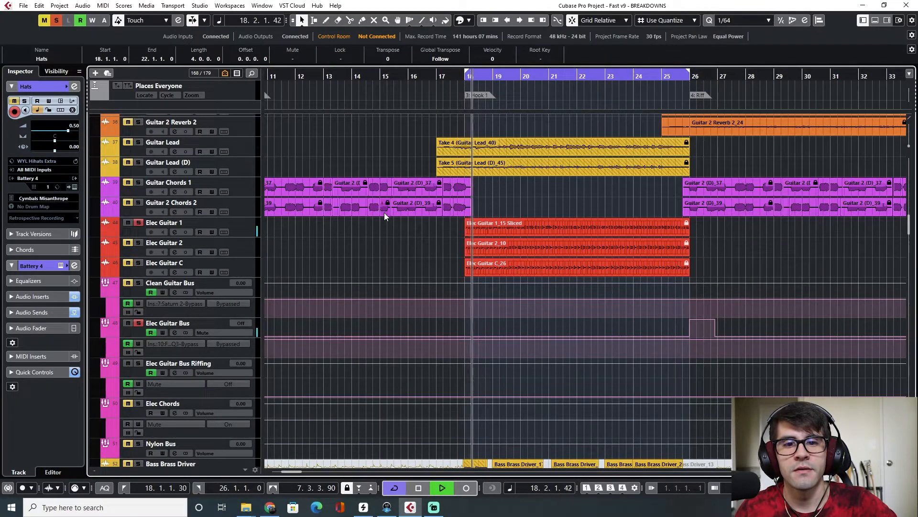
pyautogui.click(139, 243)
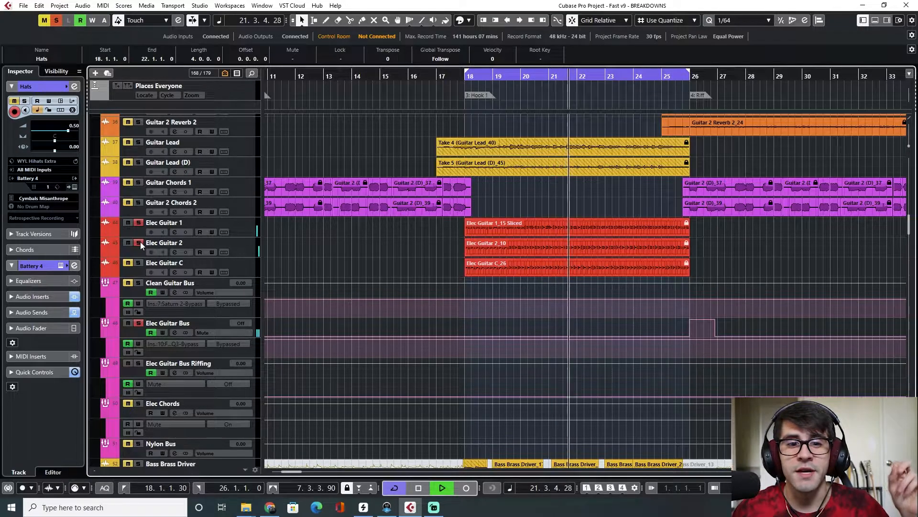
pyautogui.click(139, 263)
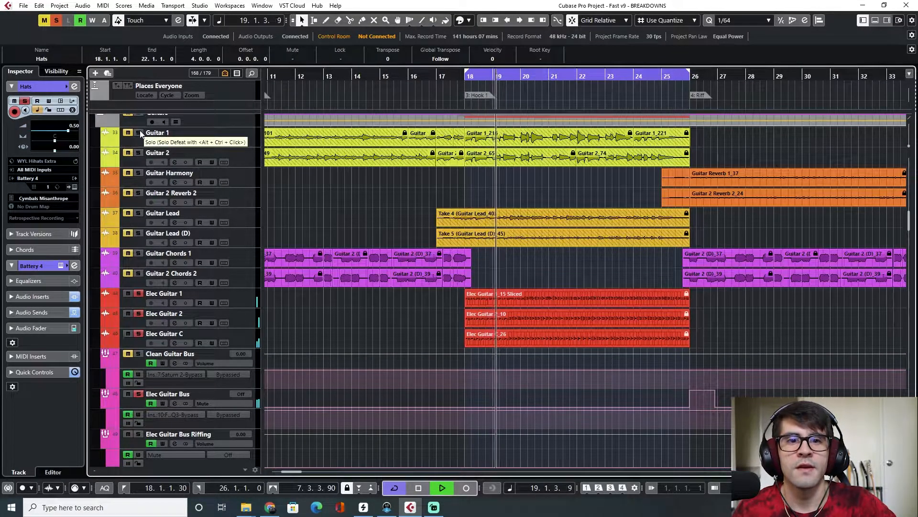
# Step: Solo Guitar 1, Guitar 2, Guitar Lead and Guitar Lead (D) alongside the electric guitars during Hook 1
pyautogui.click(138, 133)
pyautogui.click(139, 152)
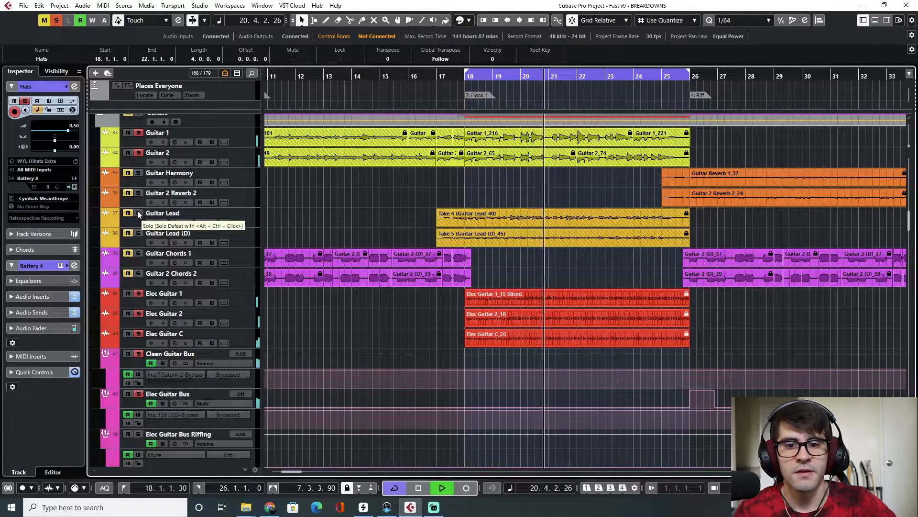
pyautogui.click(139, 214)
pyautogui.click(137, 232)
pyautogui.scroll(-5, 475, 321)
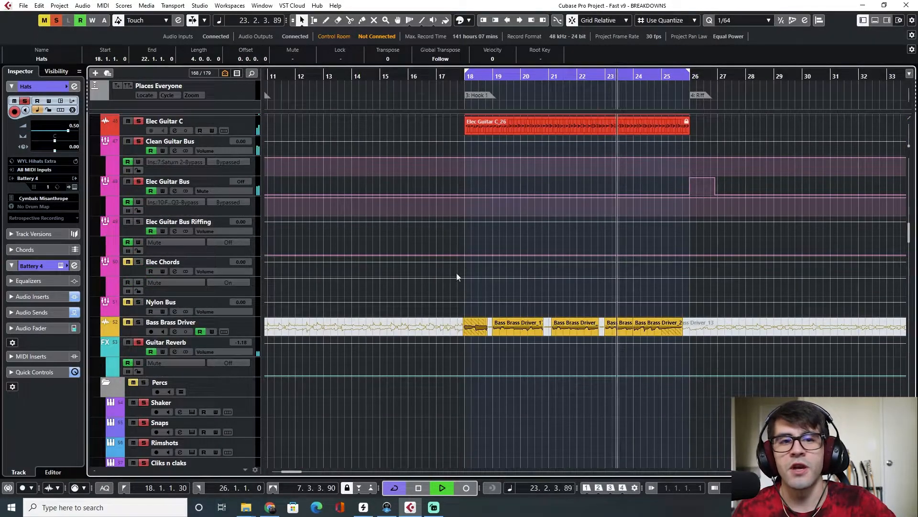
# Step: Clear all solos, solo the Bass Brass Driver track, and play it from the start of Hook 1
pyautogui.click(57, 25)
pyautogui.press('space')
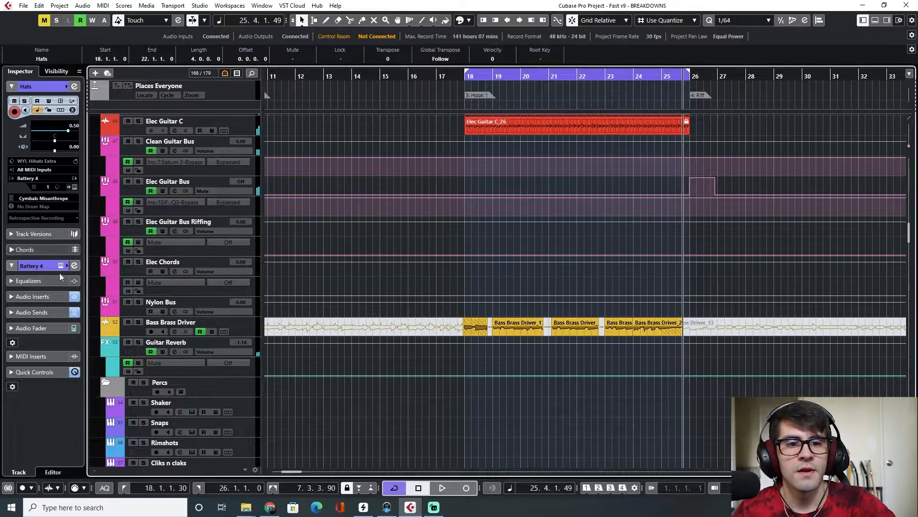
pyautogui.click(138, 323)
pyautogui.click(467, 77)
pyautogui.press('space')
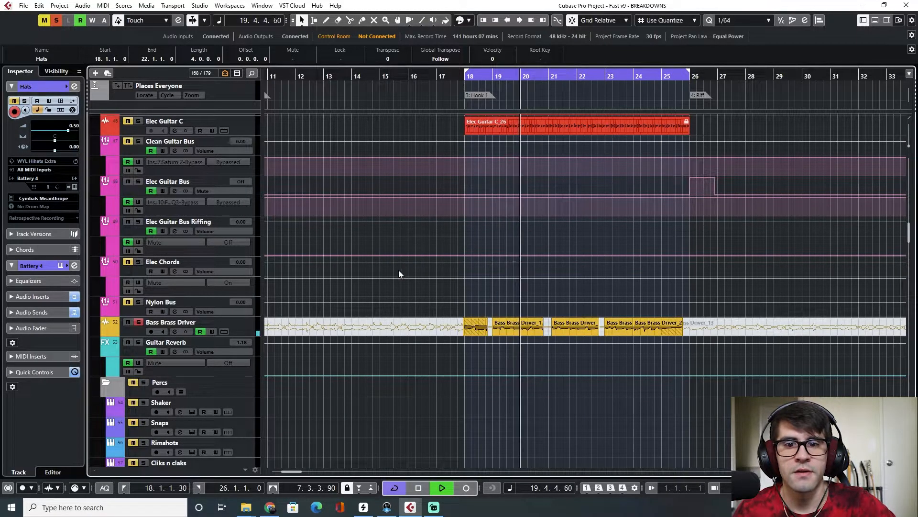
# Step: Add the Elec Guitar, Guitar Lead, Guitar 1 and Guitar 2 tracks to the soloed Bass Brass Driver playback
pyautogui.scroll(4, 398, 272)
pyautogui.click(138, 314)
pyautogui.click(138, 293)
pyautogui.click(138, 233)
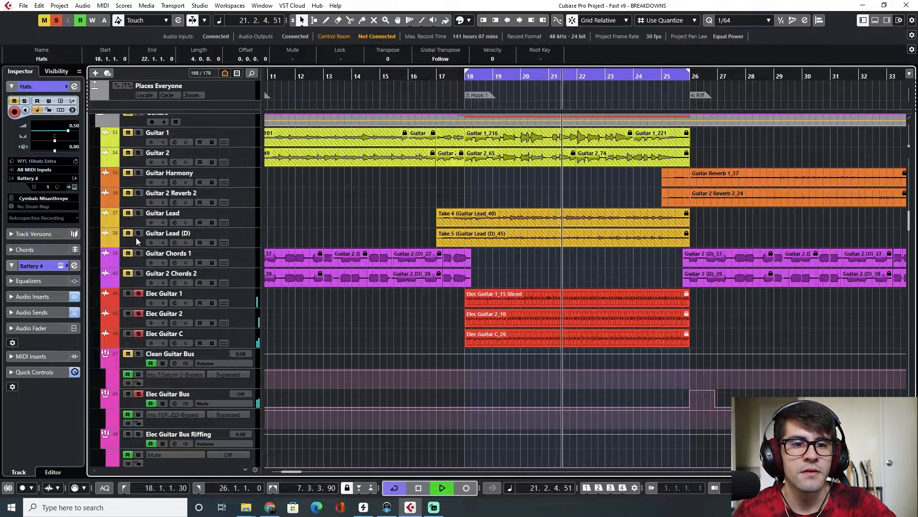
pyautogui.click(138, 213)
pyautogui.scroll(1, 138, 220)
pyautogui.click(138, 153)
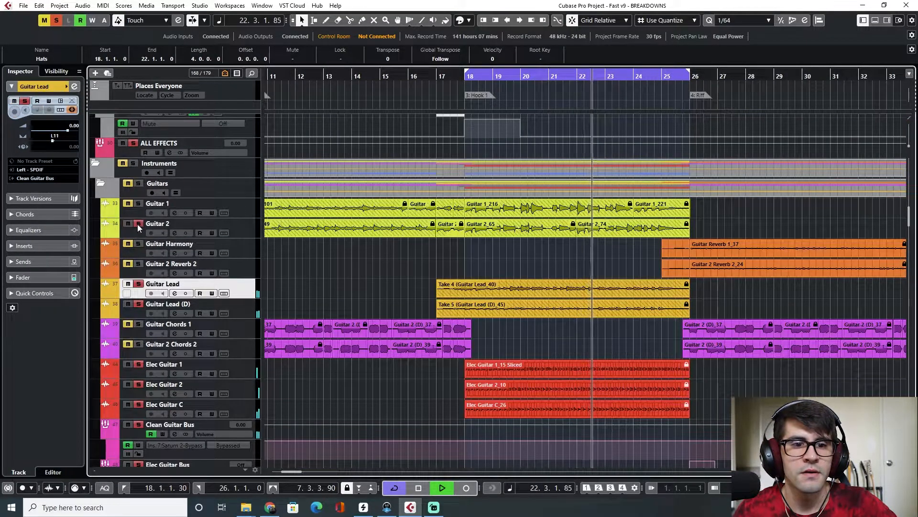
pyautogui.click(137, 204)
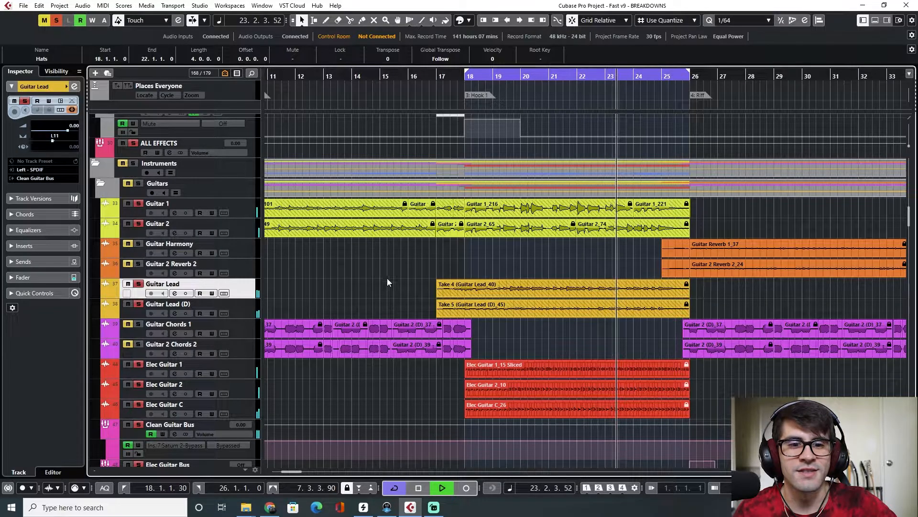
# Step: Solo the snare, clap, hat and cymbal tracks plus All Drums and ALL PERCS & DRUMS alongside the guitars during Hook 1
pyautogui.scroll(5, 328, 360)
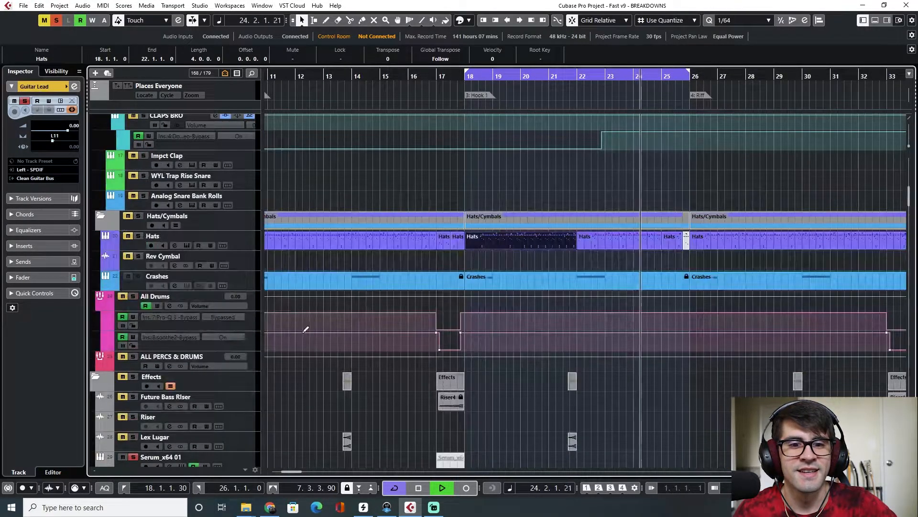
pyautogui.scroll(3, 331, 300)
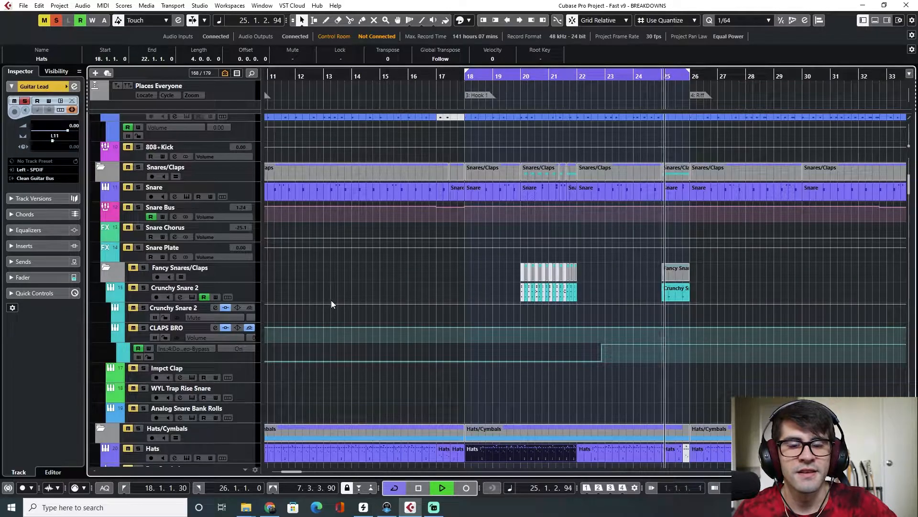
pyautogui.scroll(4, 331, 300)
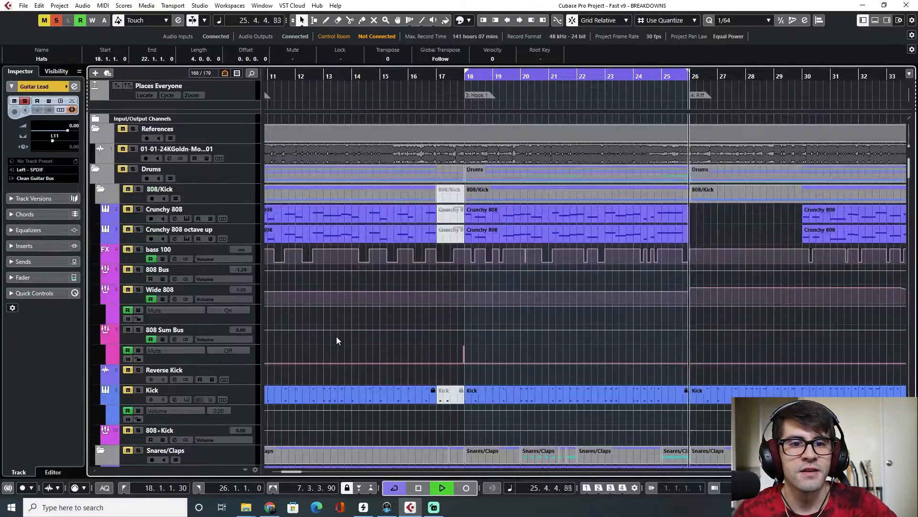
pyautogui.scroll(-3, 318, 311)
pyautogui.scroll(2, 314, 313)
pyautogui.scroll(-4, 292, 302)
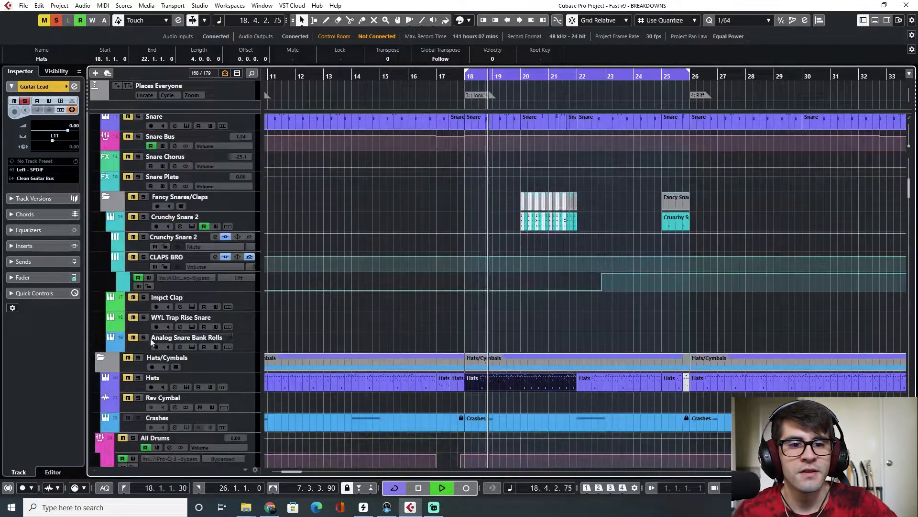
pyautogui.scroll(-2, 182, 320)
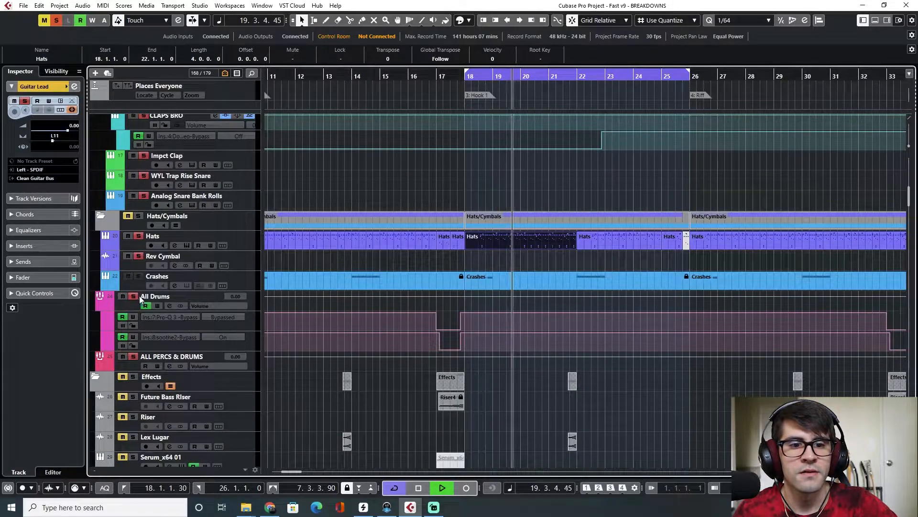
pyautogui.scroll(-6, 543, 292)
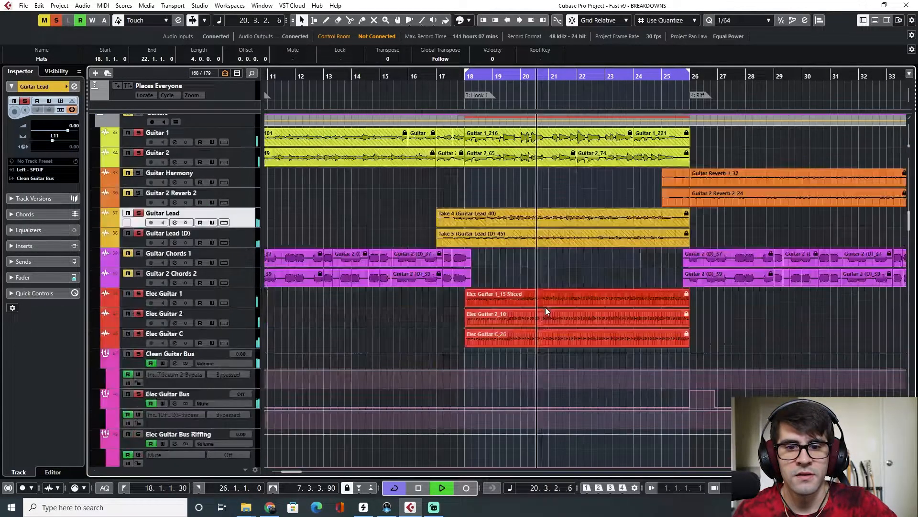
# Step: Stop playback, set the cycle range to bar 9 just before Verse 1, and play the loop
pyautogui.scroll(-3, 476, 327)
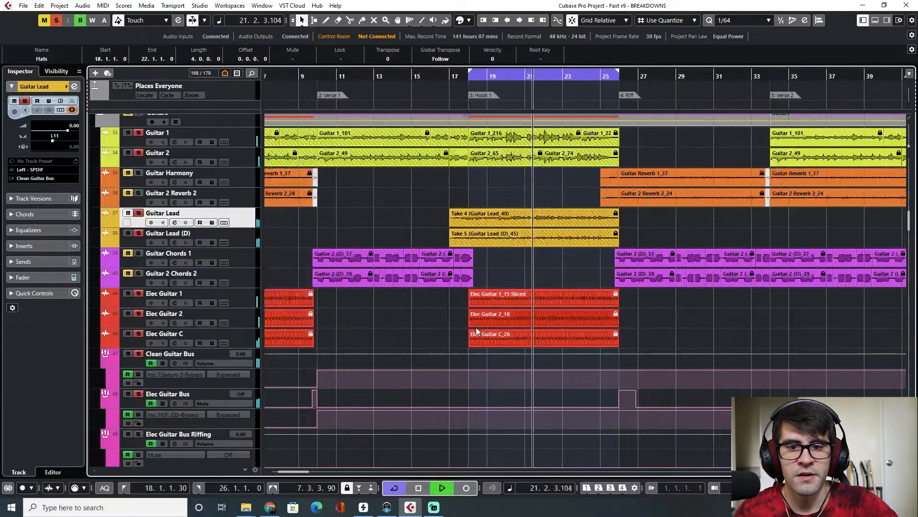
pyautogui.hscroll(4, 474, 327)
pyautogui.press('space')
pyautogui.hscroll(-6, 473, 325)
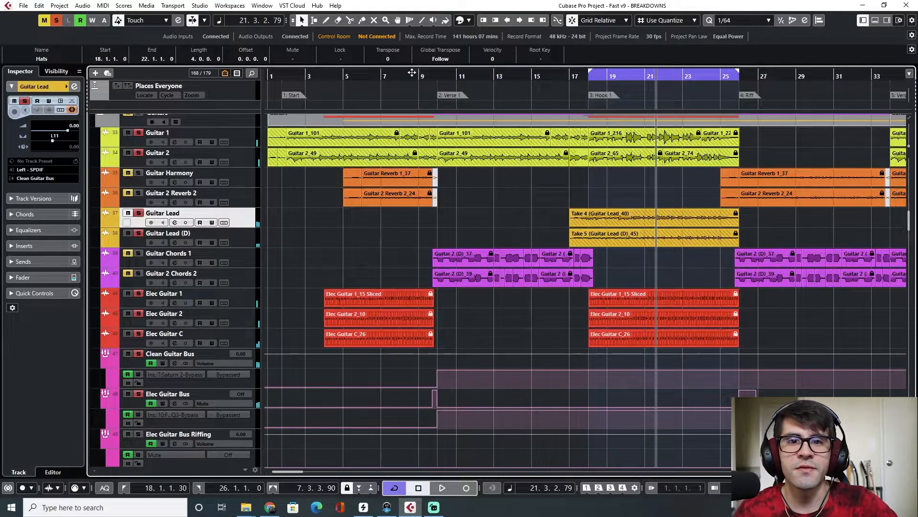
pyautogui.moveTo(422, 73); pyautogui.dragTo(439, 67)
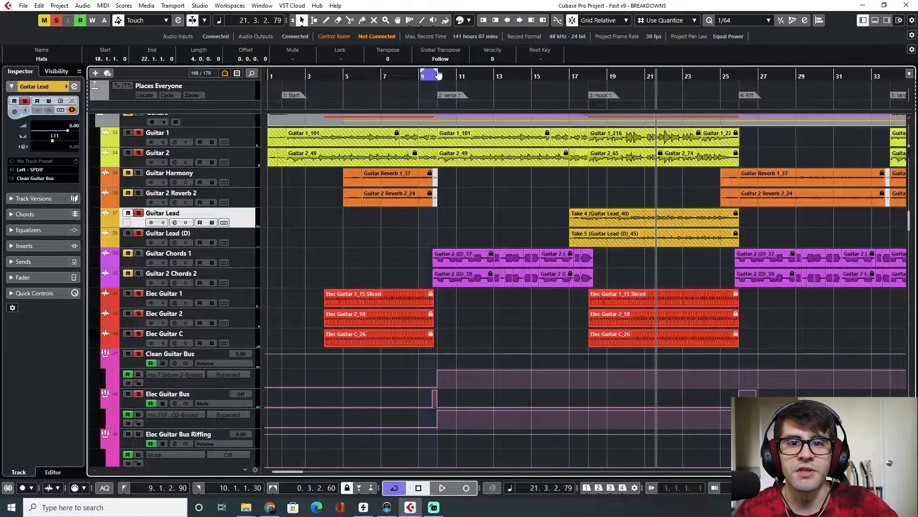
pyautogui.press('space')
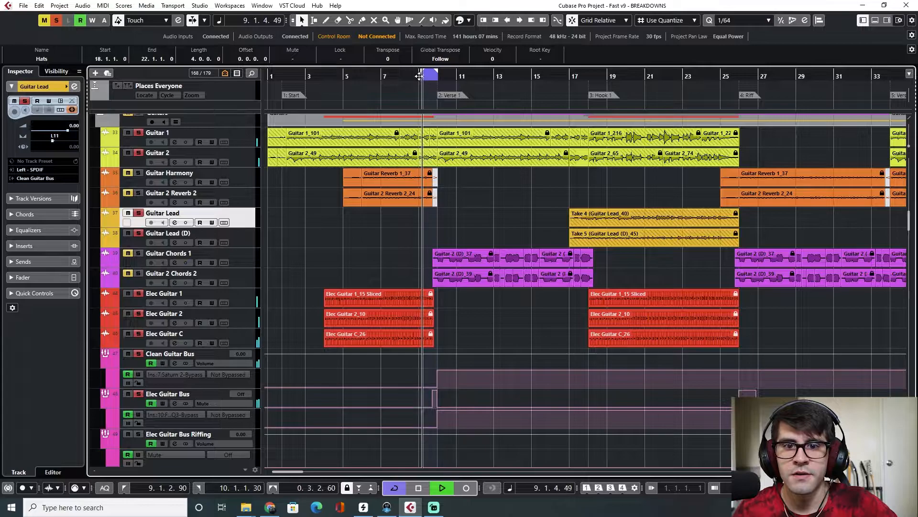
# Step: Stop playback, select the Elec Guitar Bus track, and open the MixConsole to view its channel
pyautogui.click(207, 337)
pyautogui.click(209, 392)
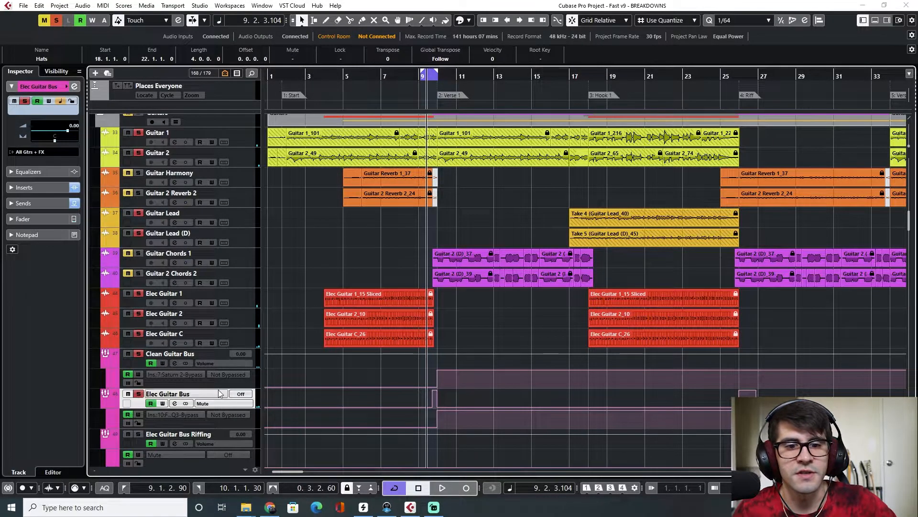
pyautogui.press('F3')
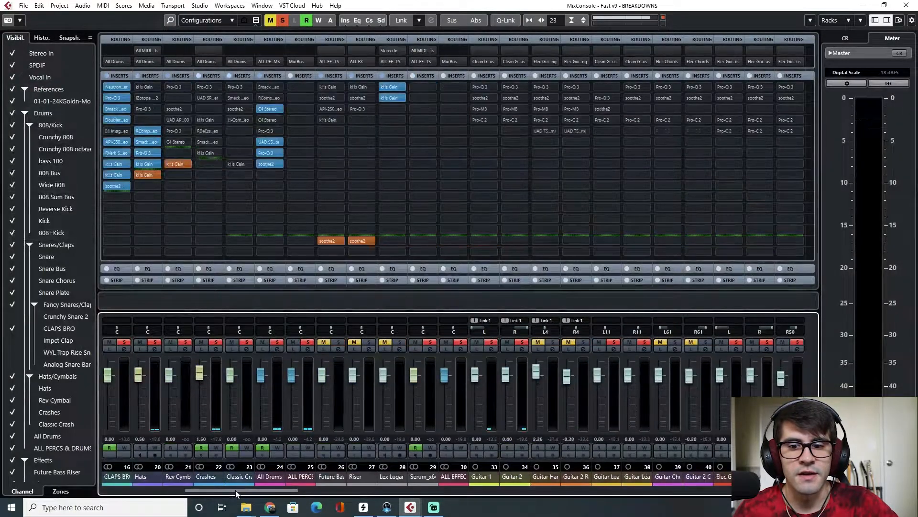